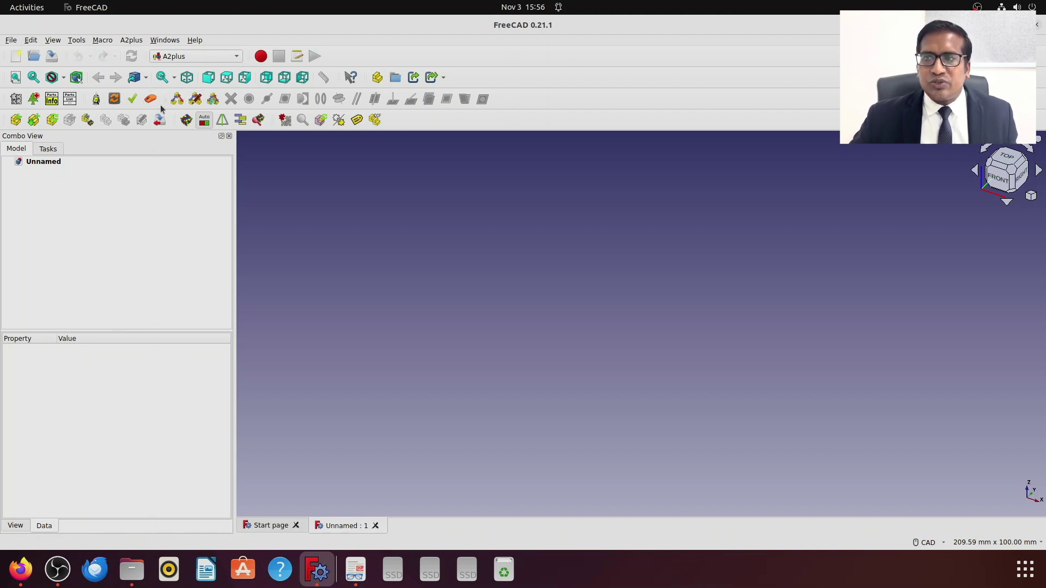
Step: Save the empty assembly as subassembly in the Assembly folder under Recordings/2023_11_03/FreeCAD Files
click(16, 121)
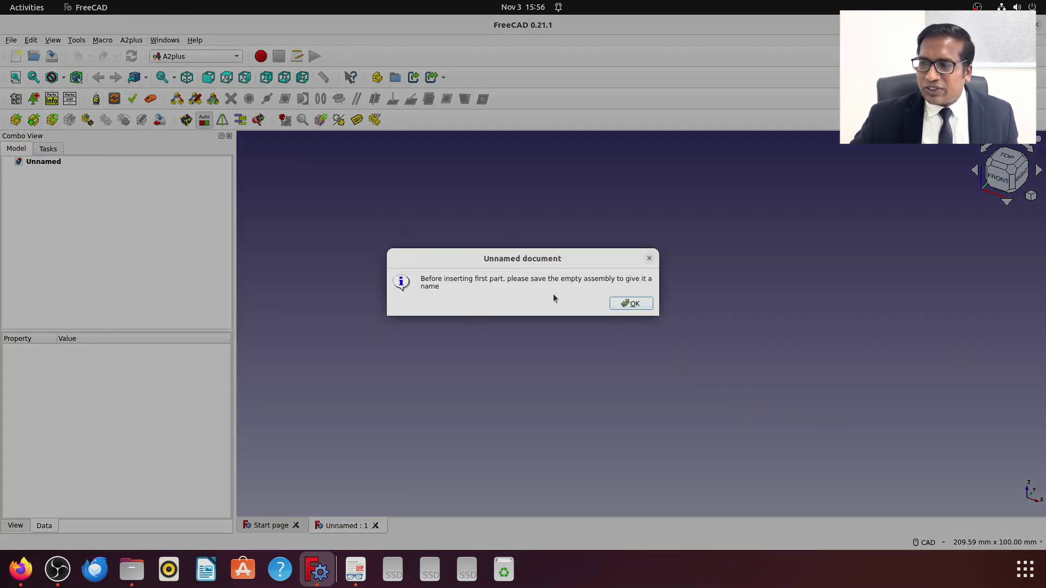
click(634, 303)
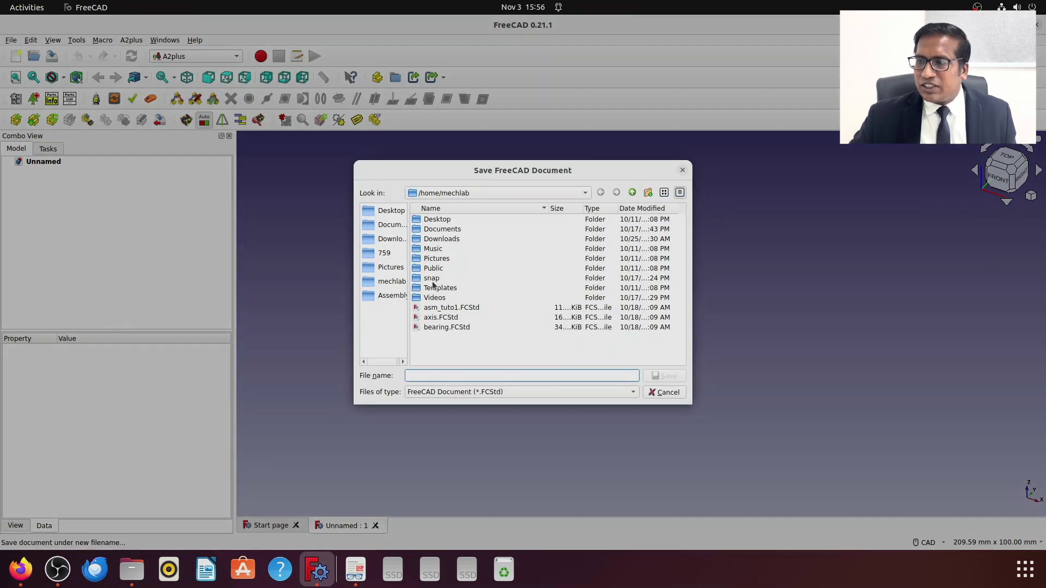
click(391, 228)
double_click(460, 228)
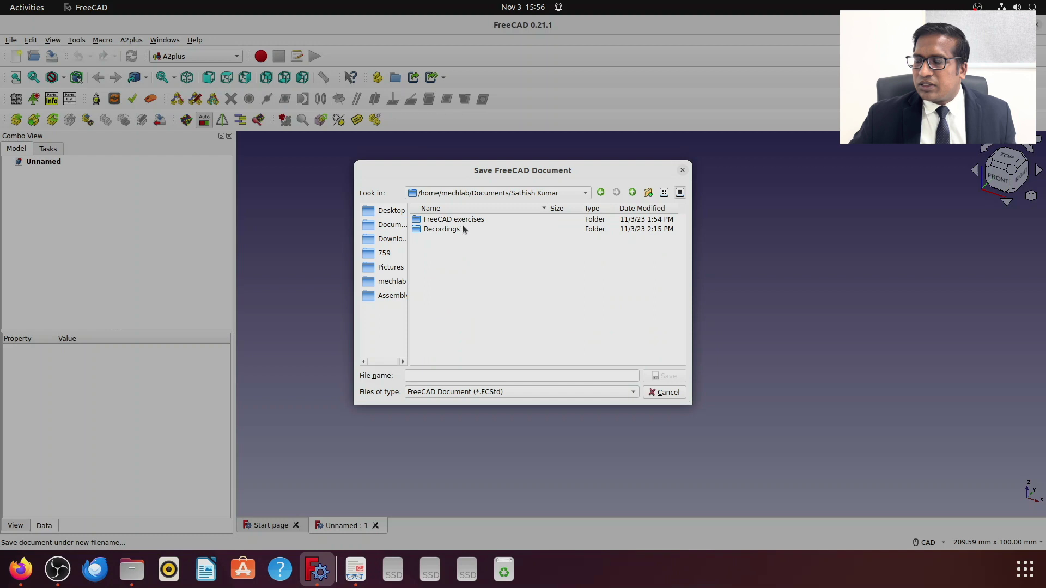
double_click(452, 232)
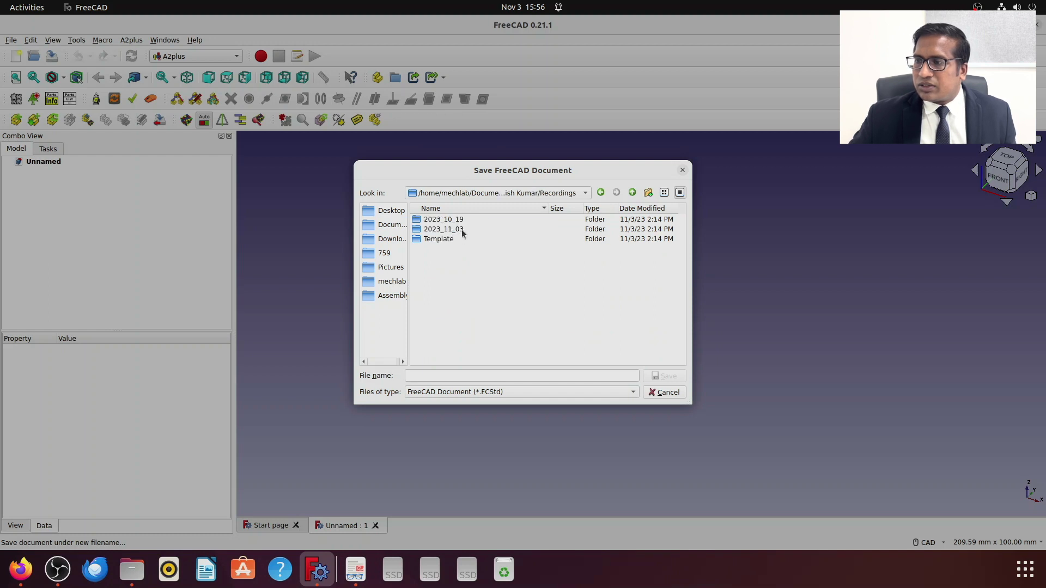
double_click(462, 229)
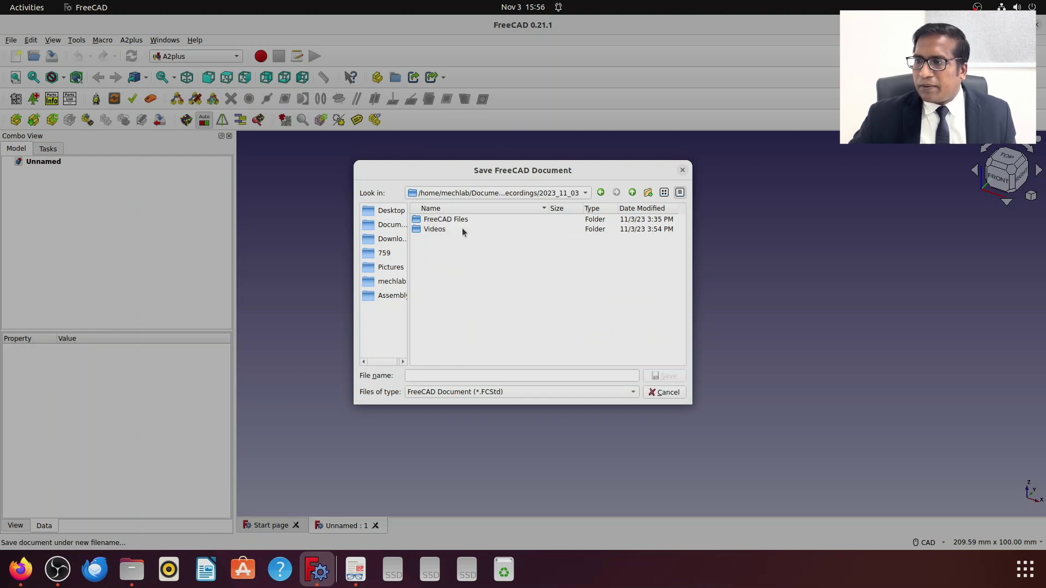
double_click(454, 220)
double_click(453, 220)
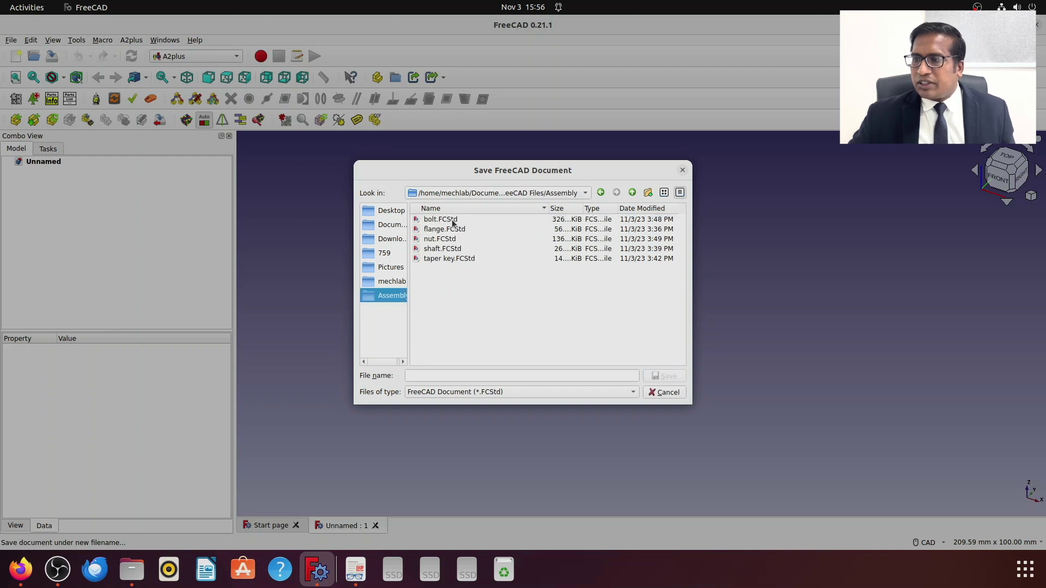
click(466, 373)
text(subassembly)
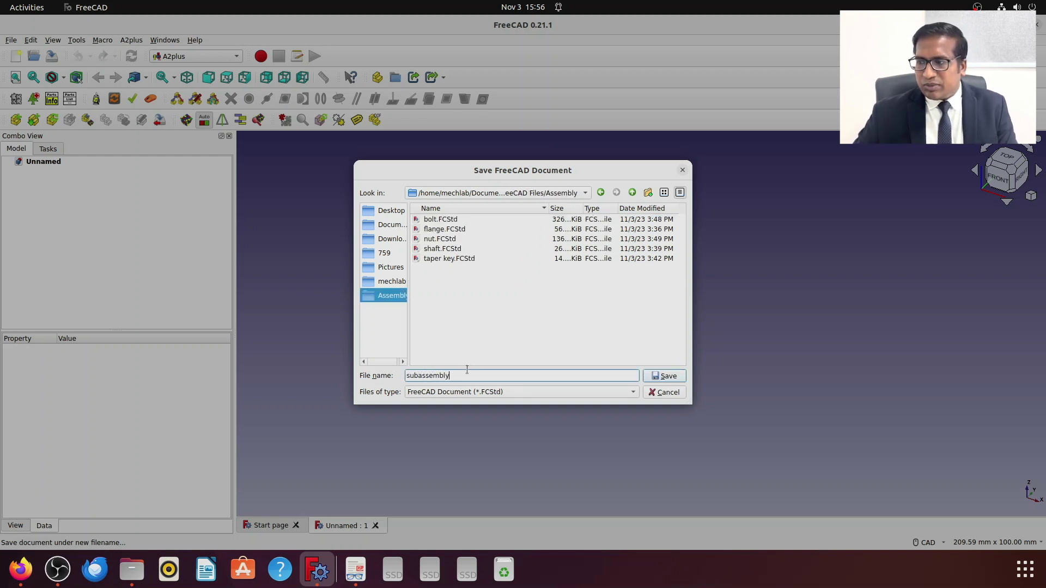
key(Return)
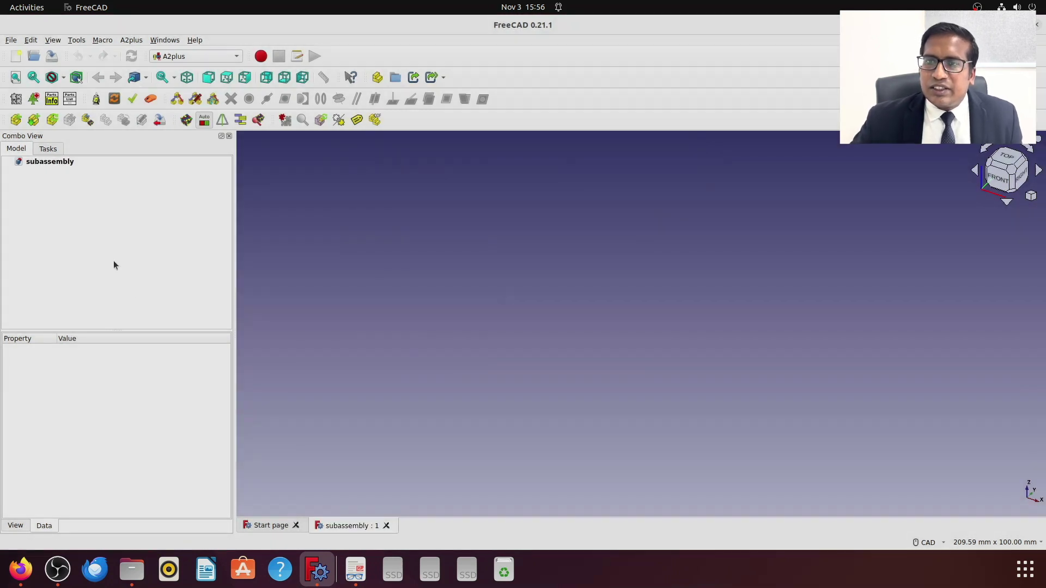
Step: Import the part from flange.FCStd into the assembly as its first component
click(15, 120)
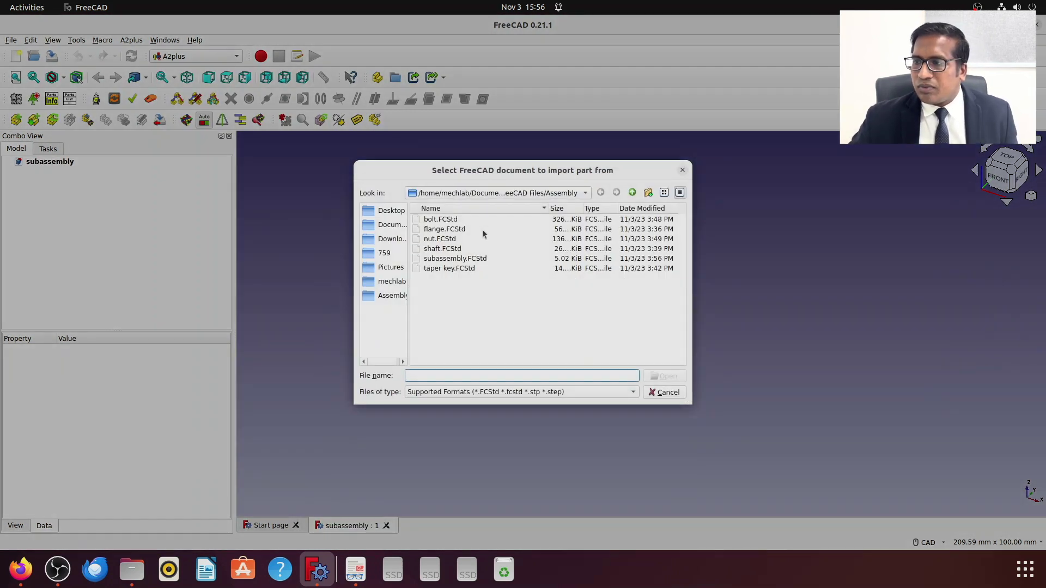
click(439, 230)
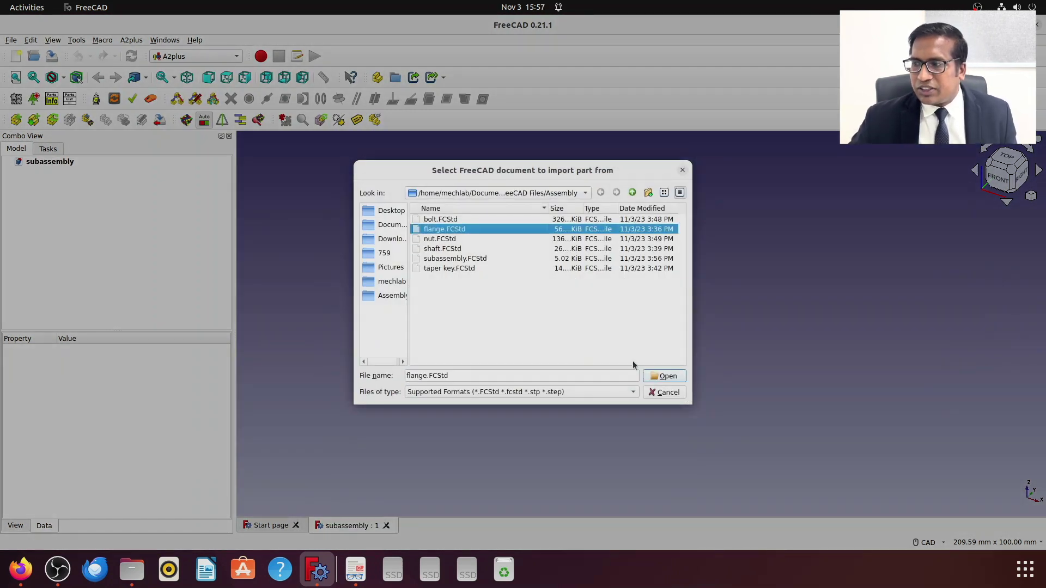
click(661, 376)
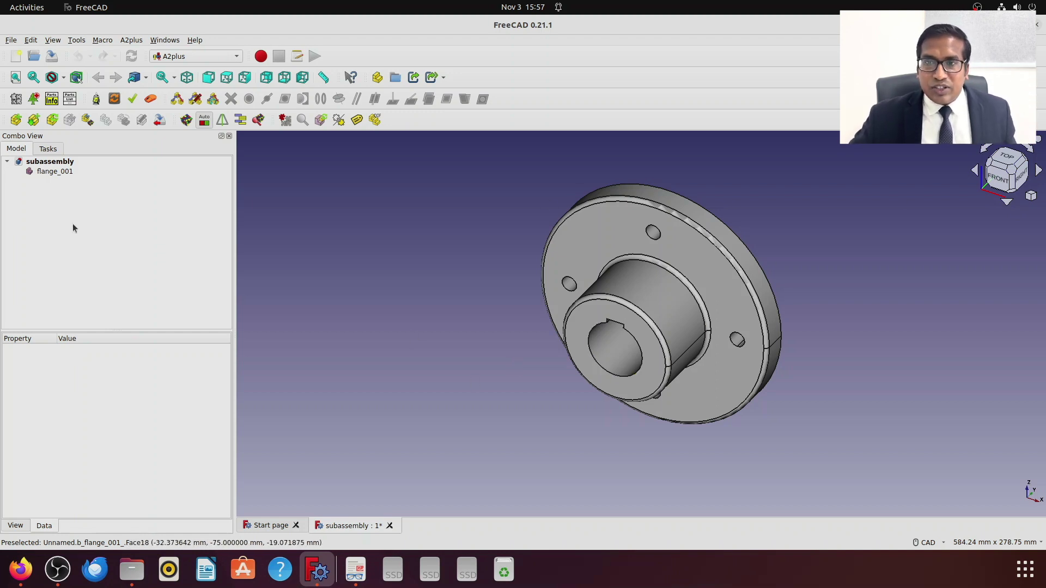
Step: Try to move the imported flange with the part move tool
click(91, 123)
click(634, 255)
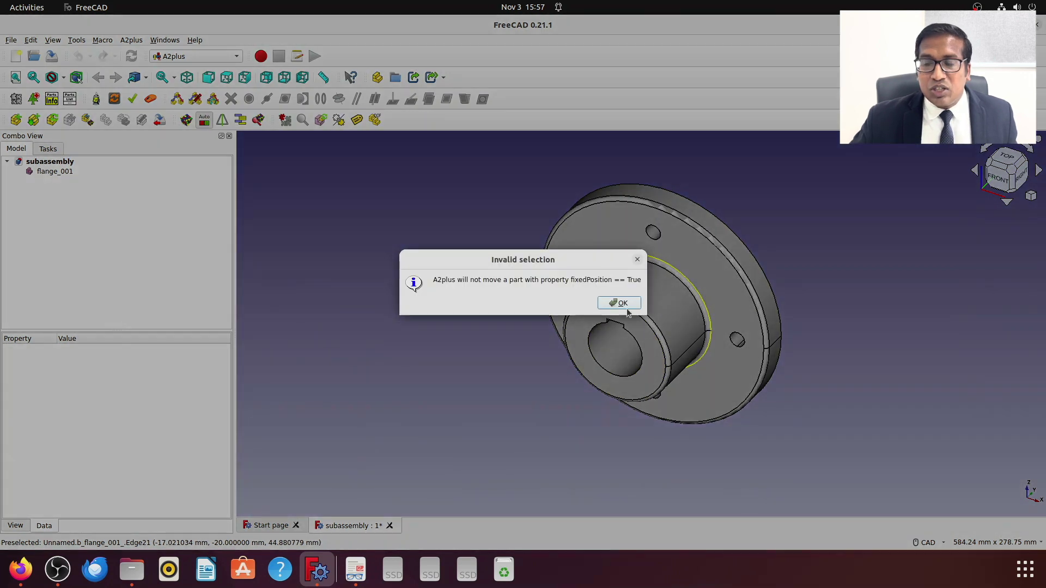
click(619, 303)
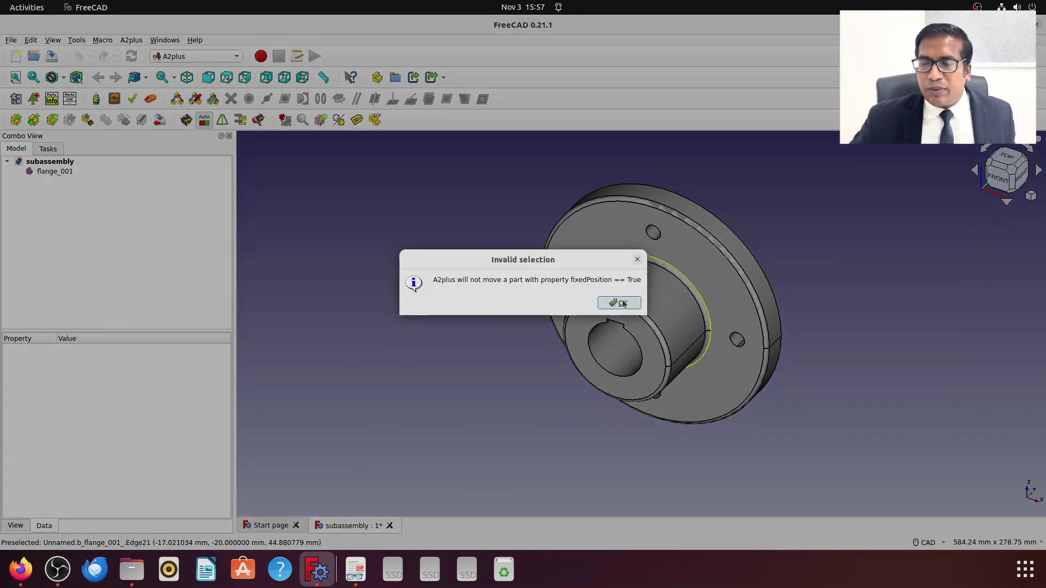
Step: Import the part from shaft.FCStd and place it beside the flange
click(16, 119)
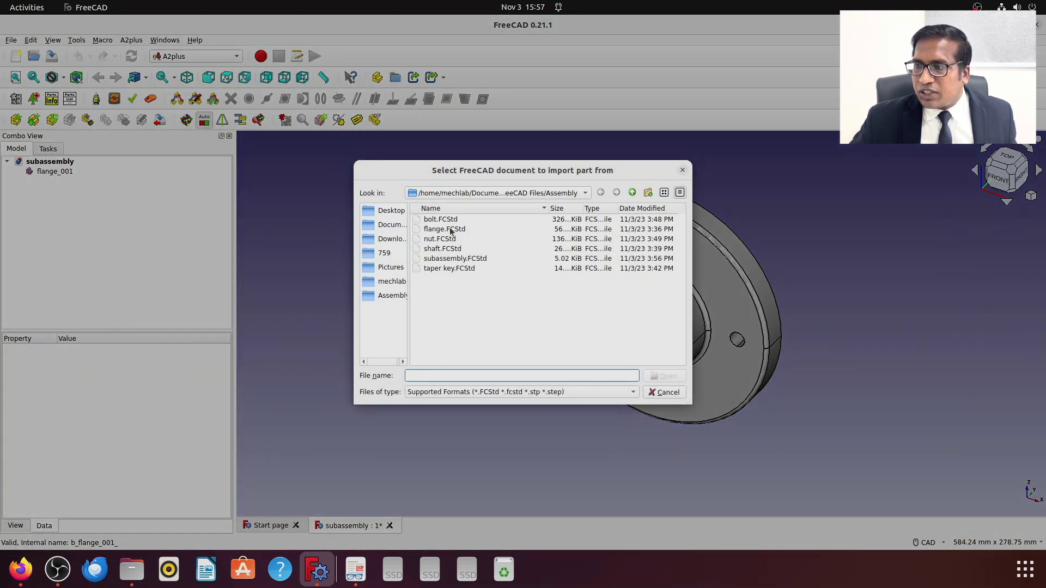
click(445, 248)
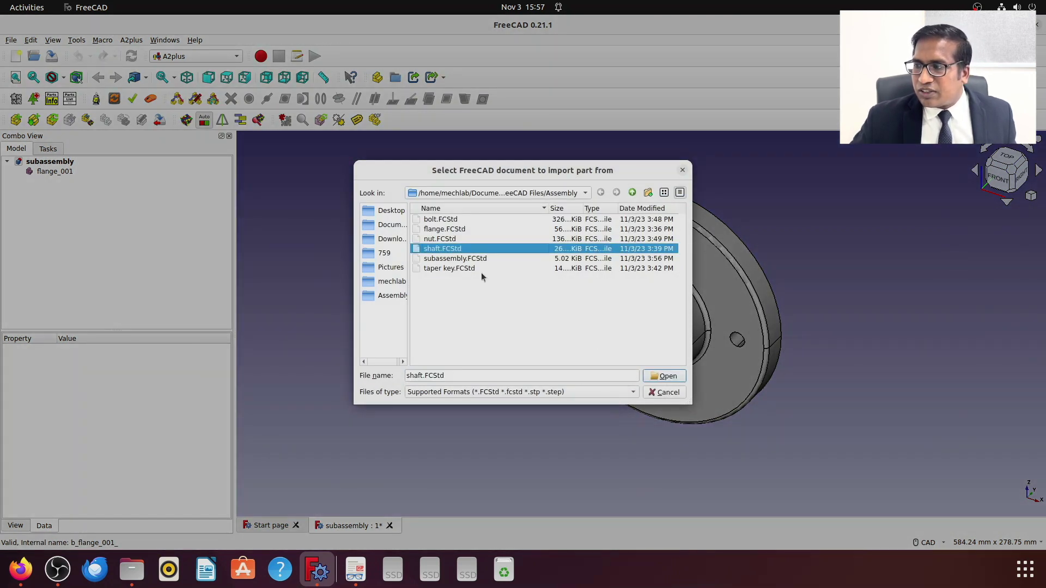
click(667, 376)
click(898, 347)
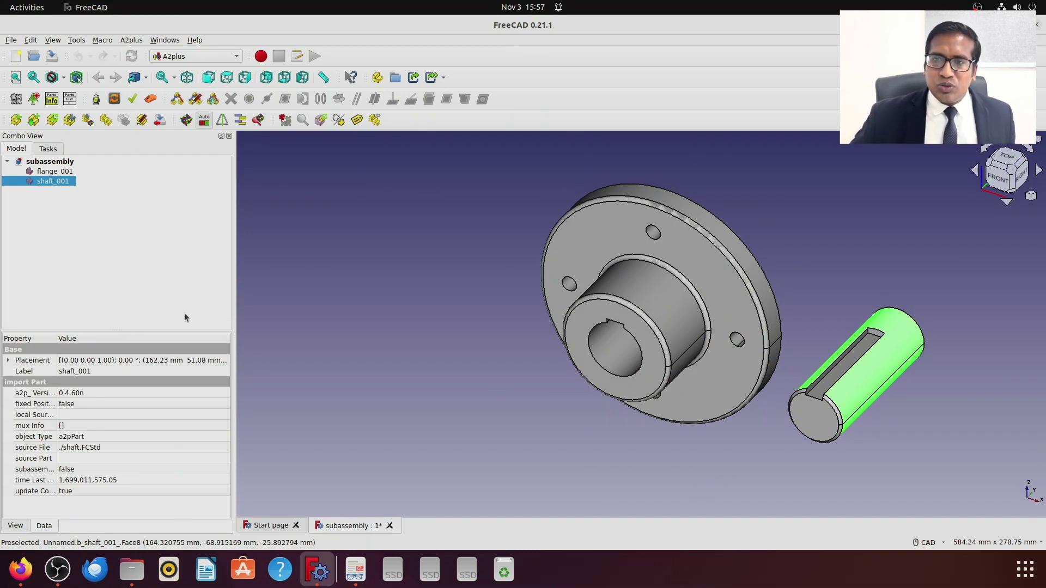
Step: Move the shaft around and set it down clear of the flange, beside its outer rim
click(89, 124)
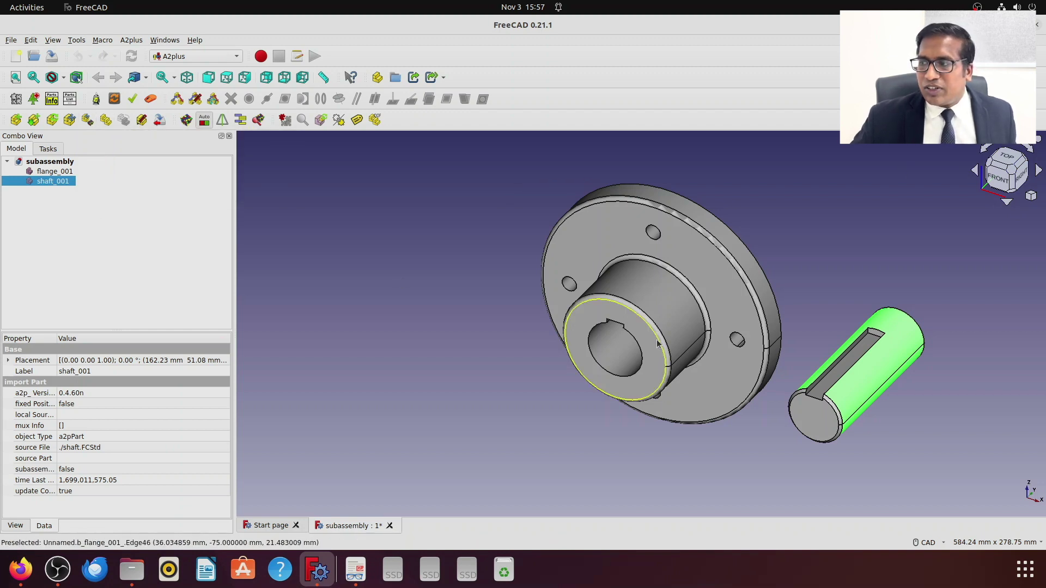
click(863, 376)
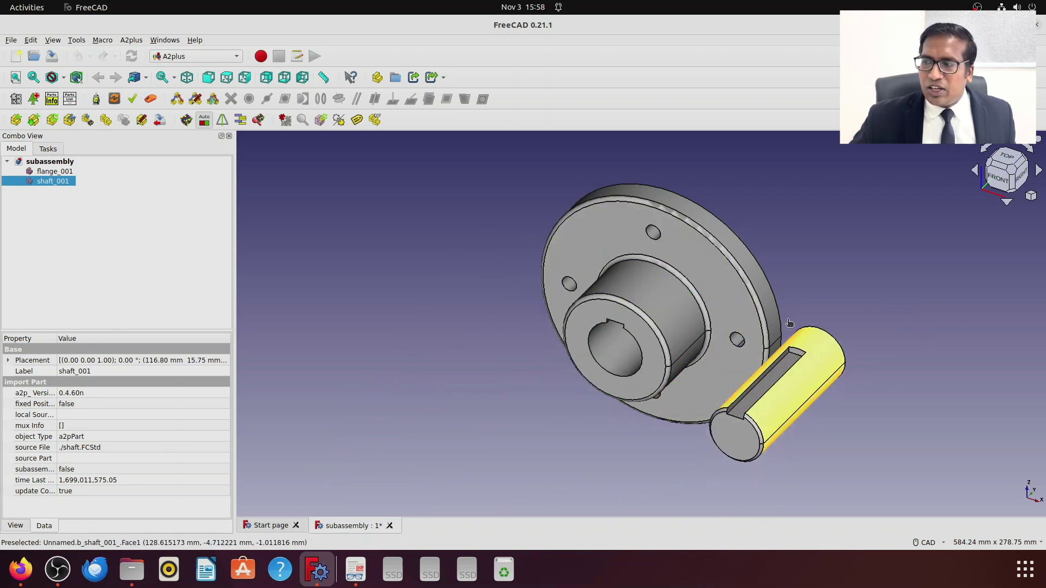
click(869, 350)
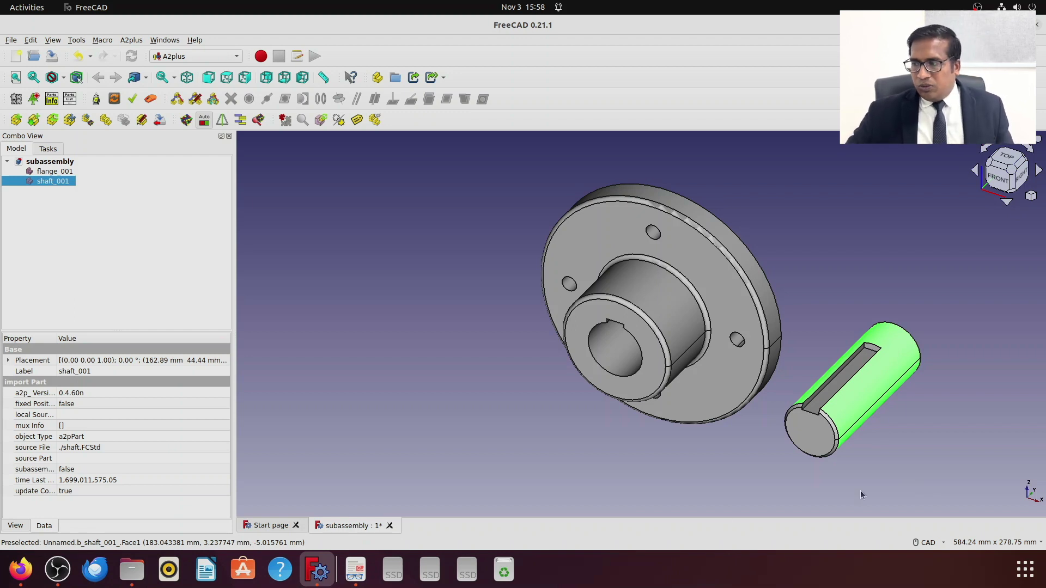
click(799, 284)
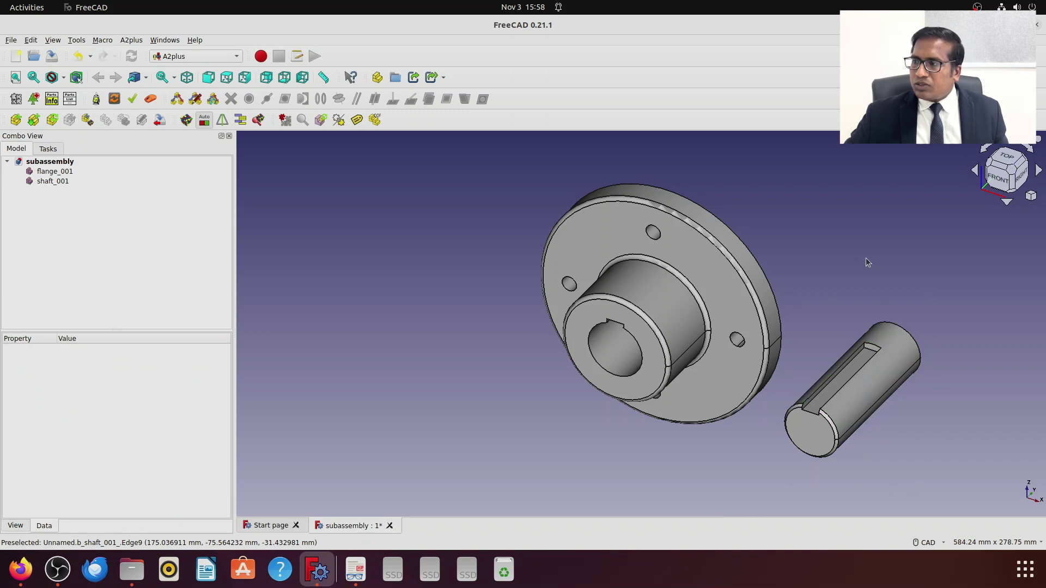
Step: Examine the flange bore and shaft keyway, and compare them with the flanged coupling drawing in ENG110_LS4.pdf in Document Viewer
scroll(865, 257, down, 2)
middle_click(950, 254)
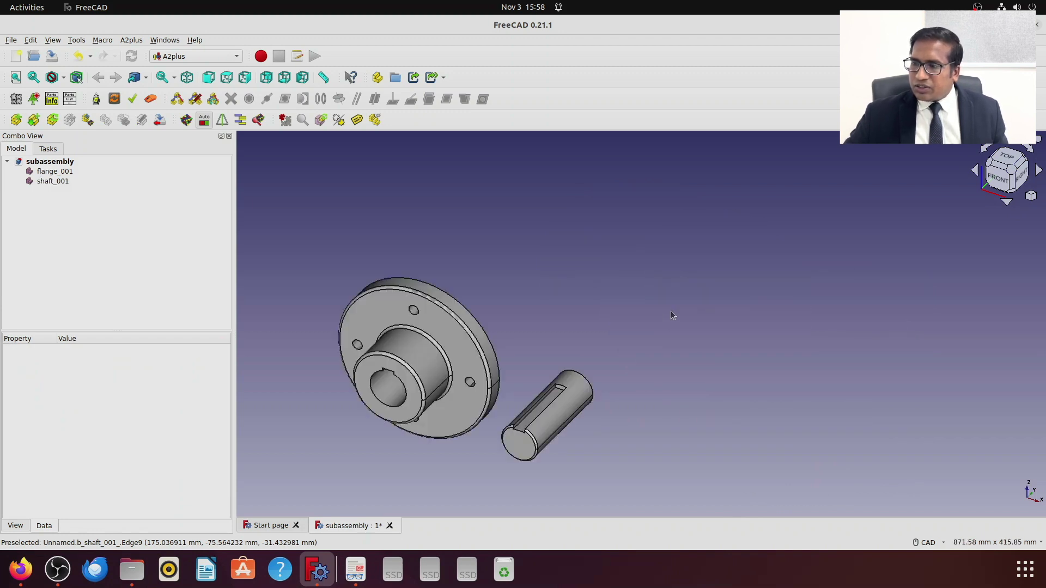
scroll(421, 440, up, 3)
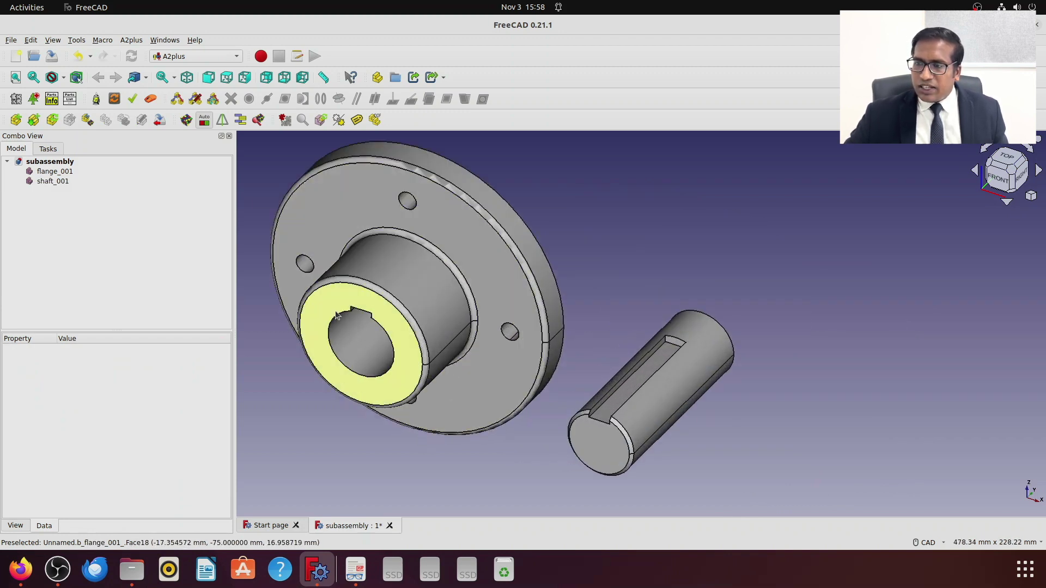
scroll(392, 335, down, 3)
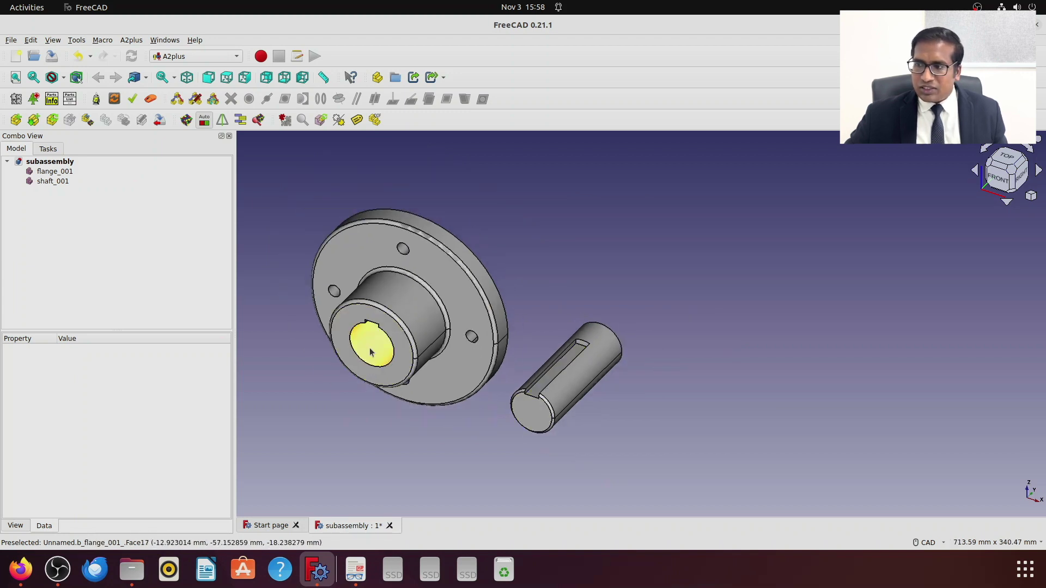
middle_drag(658, 262, 610, 316)
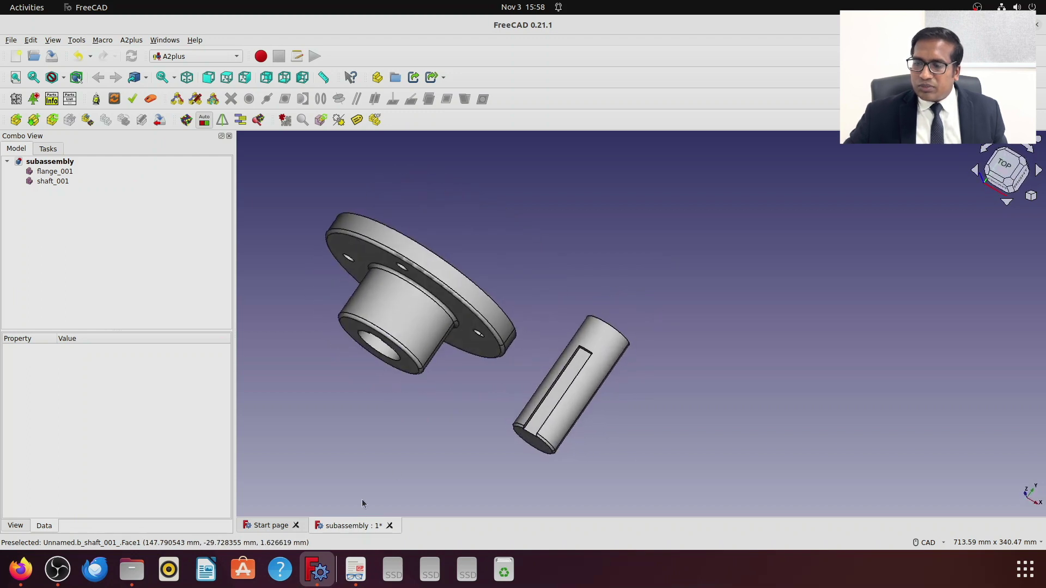
click(357, 569)
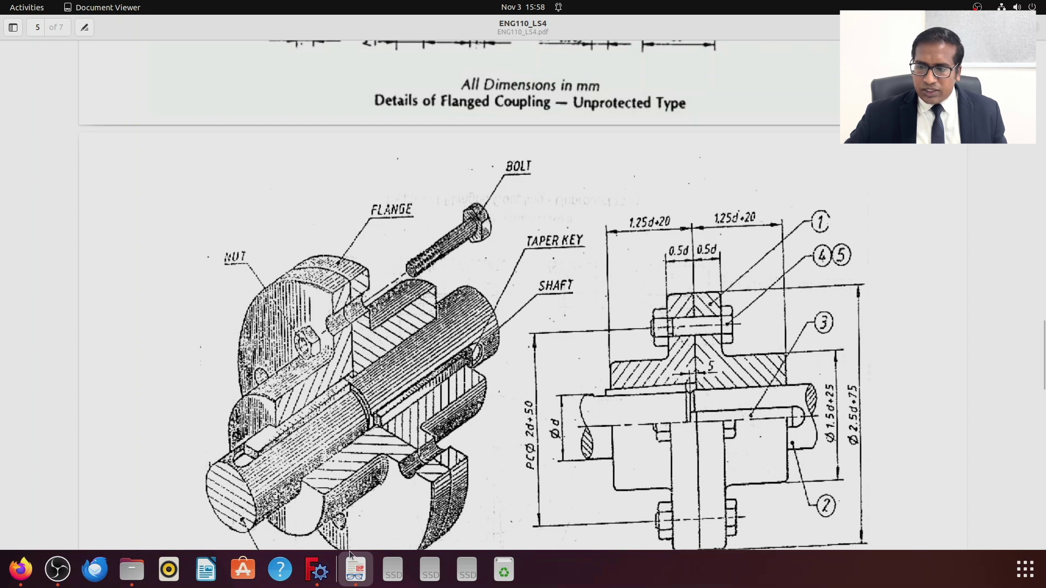
click(317, 570)
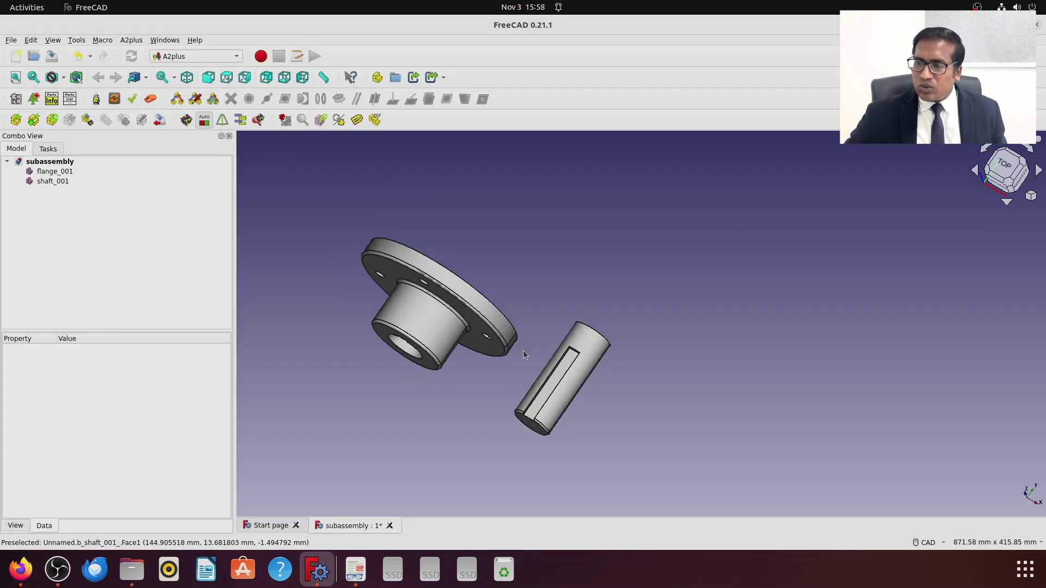
Step: Add an axis coincident constraint between the flange's bore face and the shaft's cylindrical face
scroll(523, 350, up, 2)
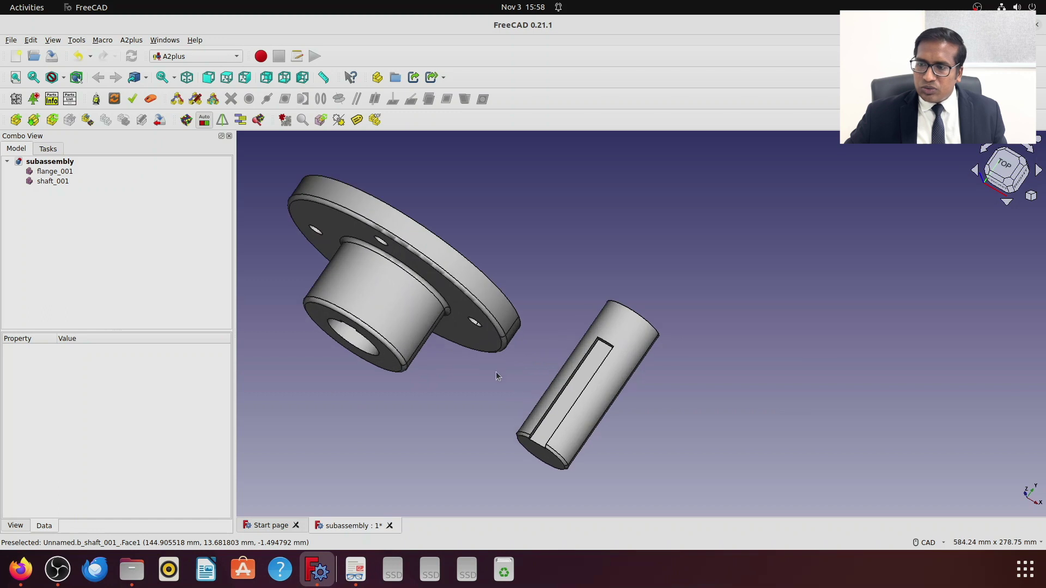
click(346, 343)
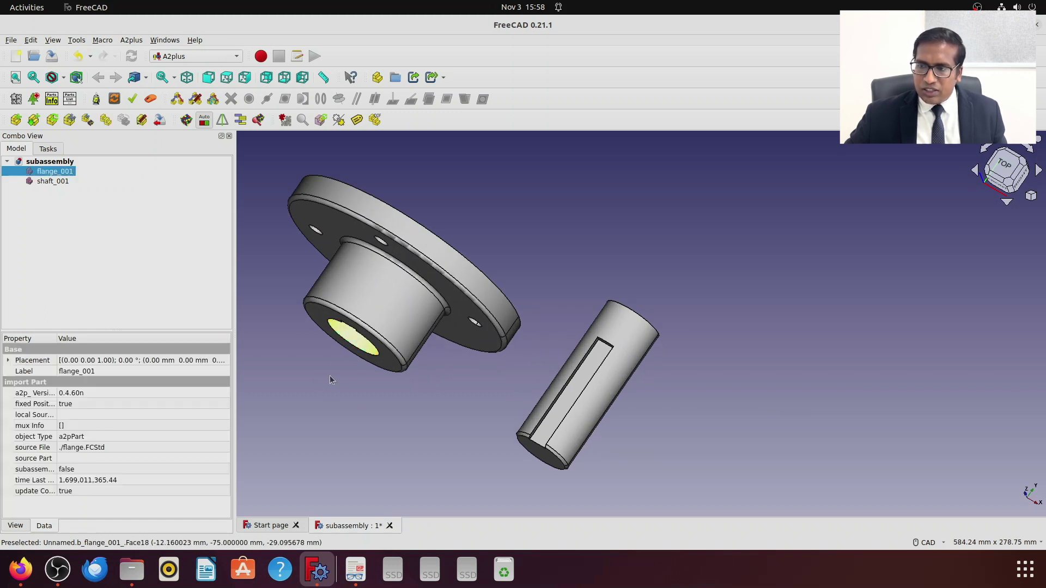
middle_drag(327, 387, 352, 349)
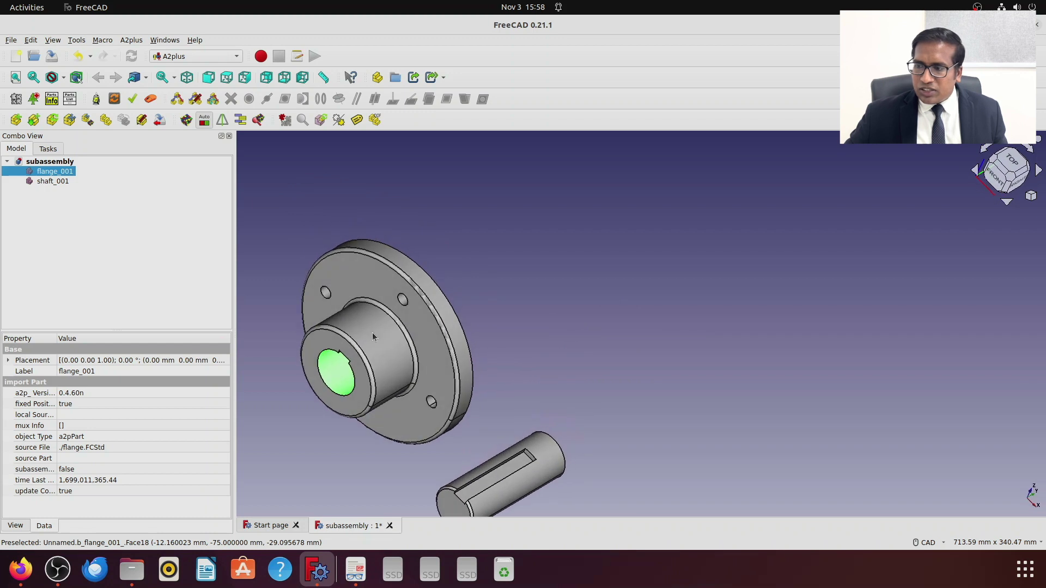
ctrl+click(519, 490)
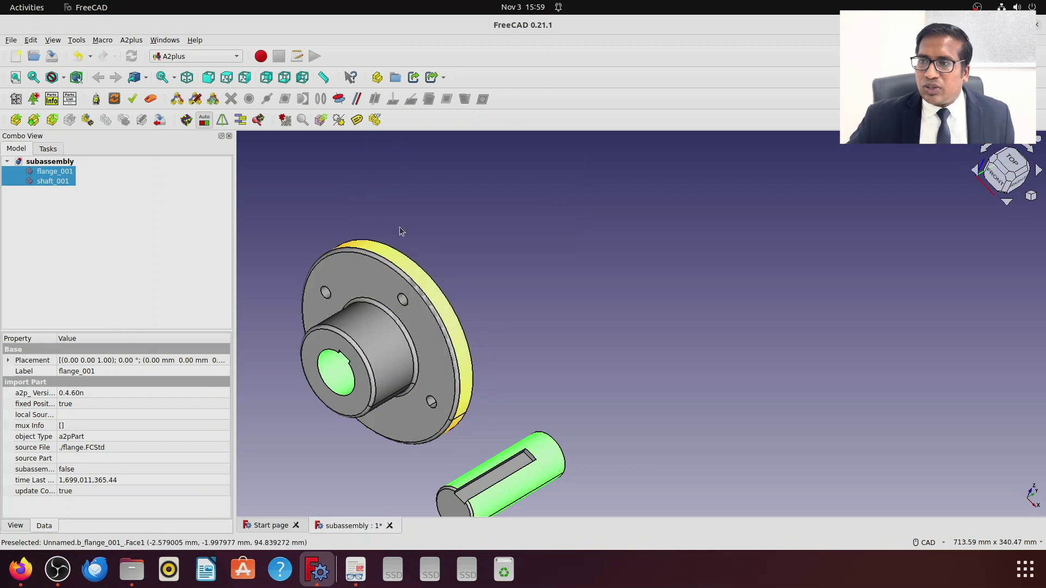
click(338, 100)
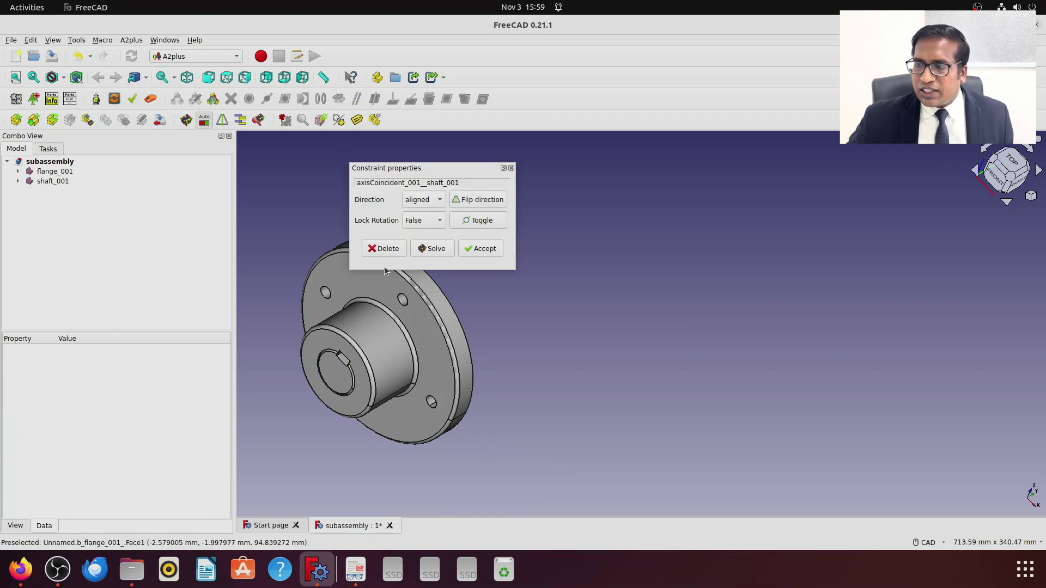
Step: Flip the axis constraint's direction to opposed and solve it with lock rotation left at False
scroll(519, 345, down, 3)
middle_drag(559, 350, 528, 345)
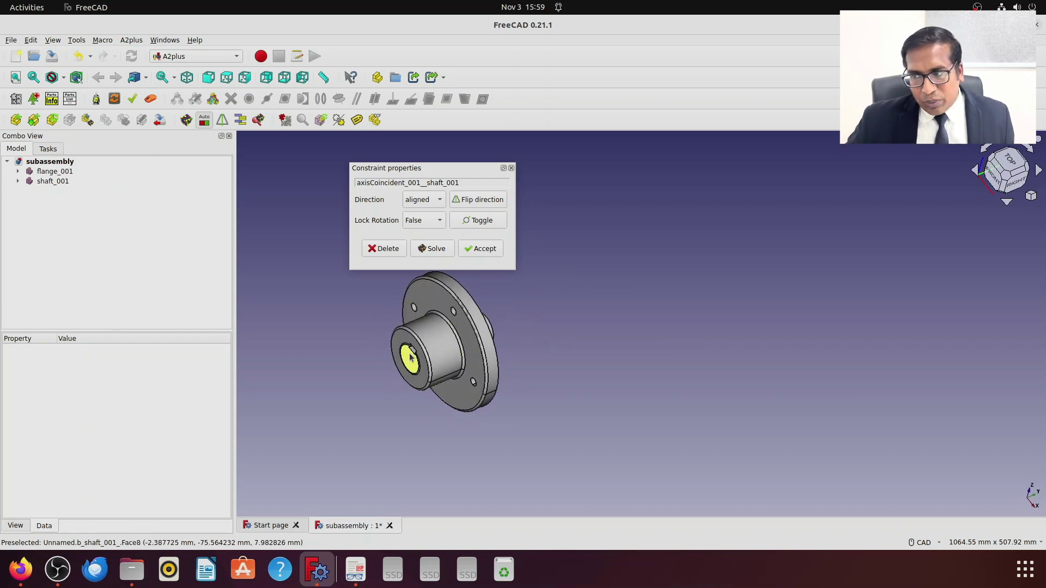
middle_drag(586, 311, 534, 327)
click(481, 199)
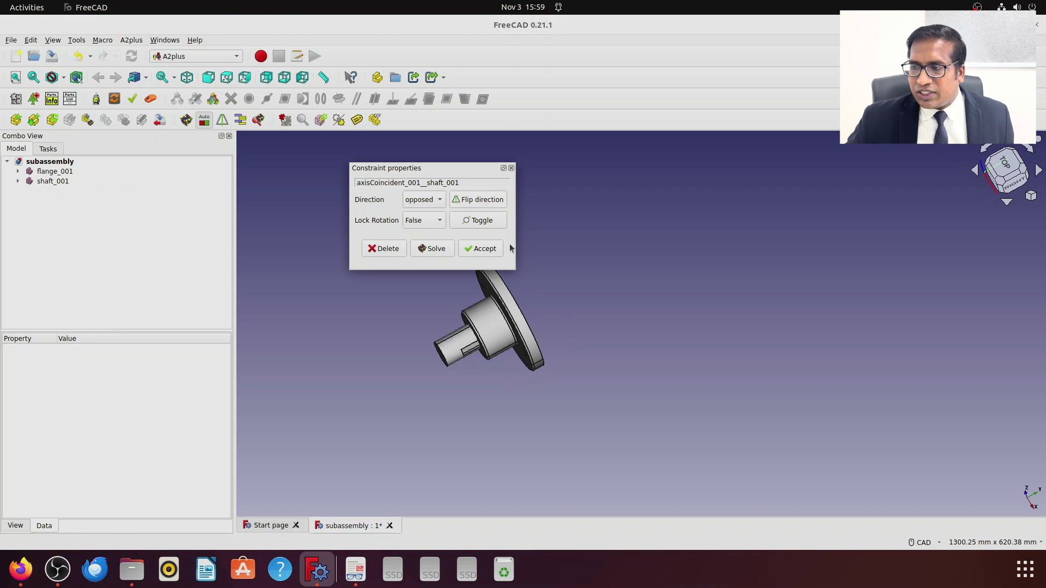
middle_drag(576, 297, 610, 278)
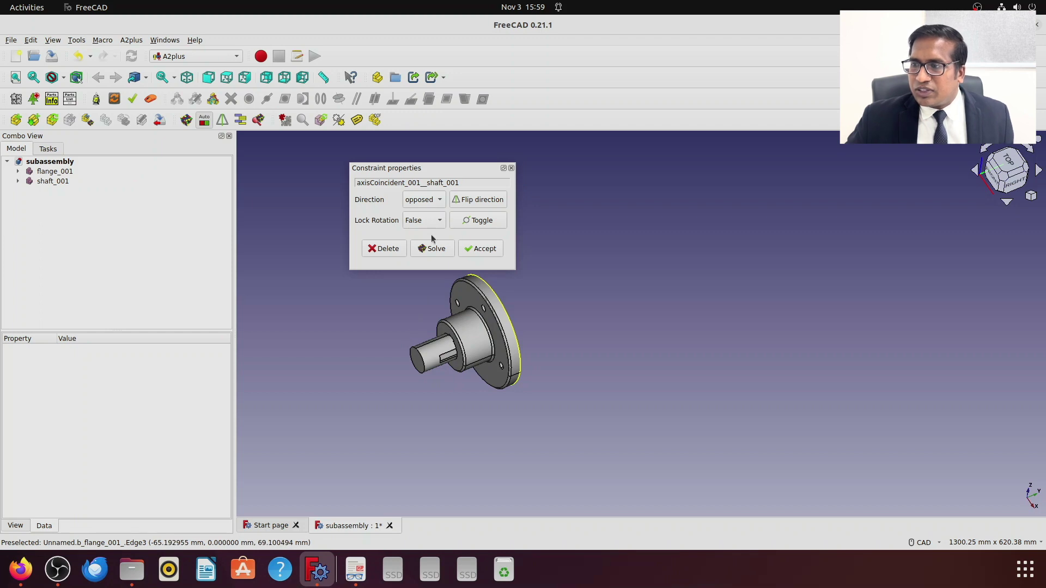
click(439, 252)
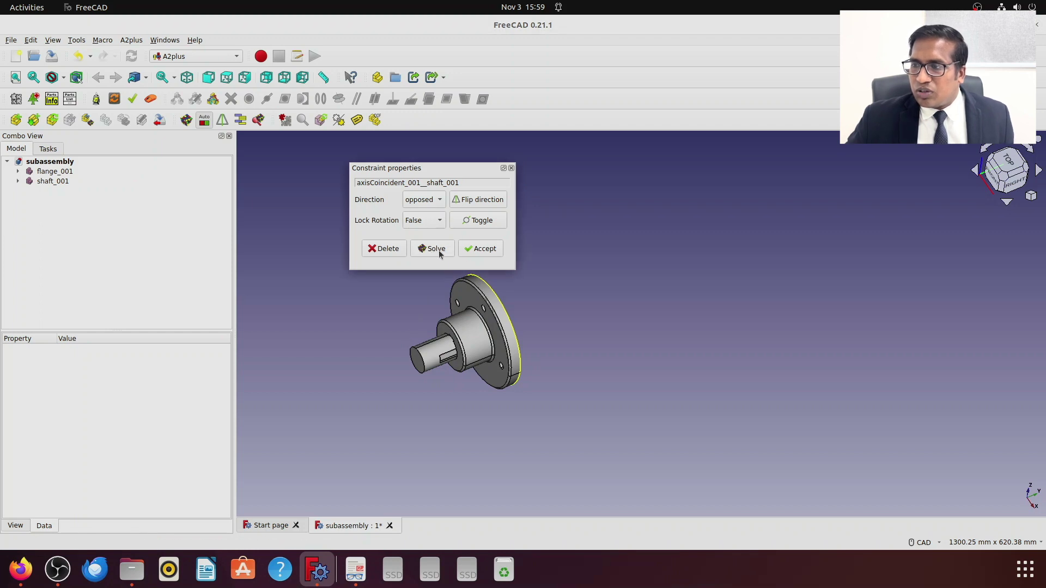
Step: Accept the axis coincident constraint and display the degrees-of-freedom labels on the flange and shaft
click(484, 249)
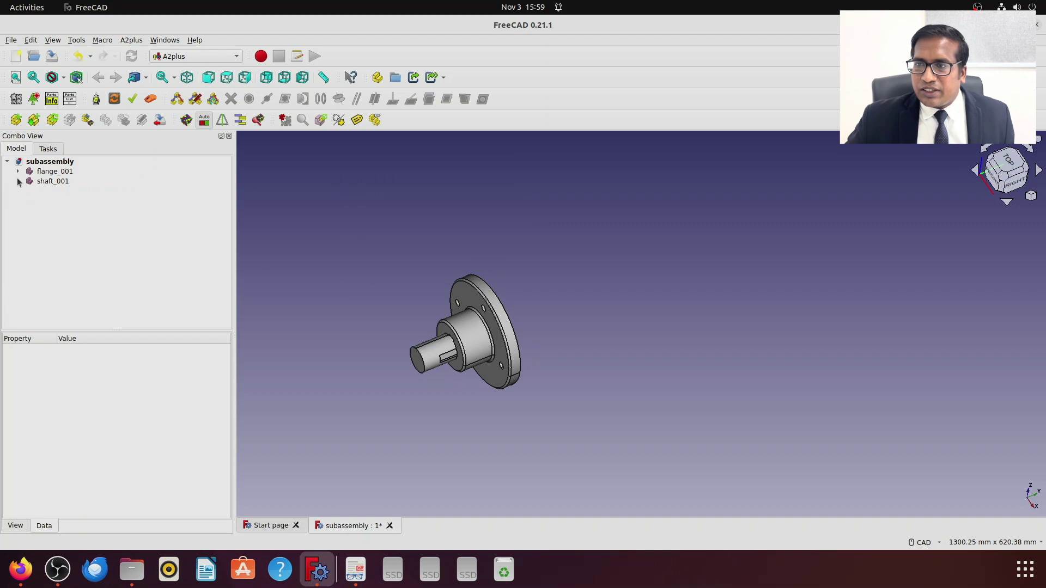
click(376, 120)
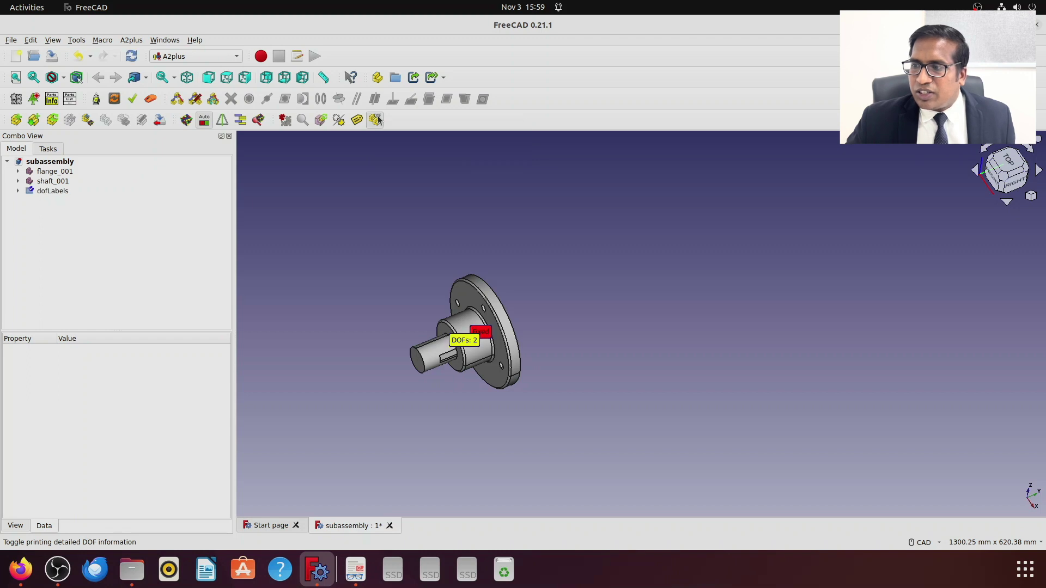
scroll(417, 262, up, 2)
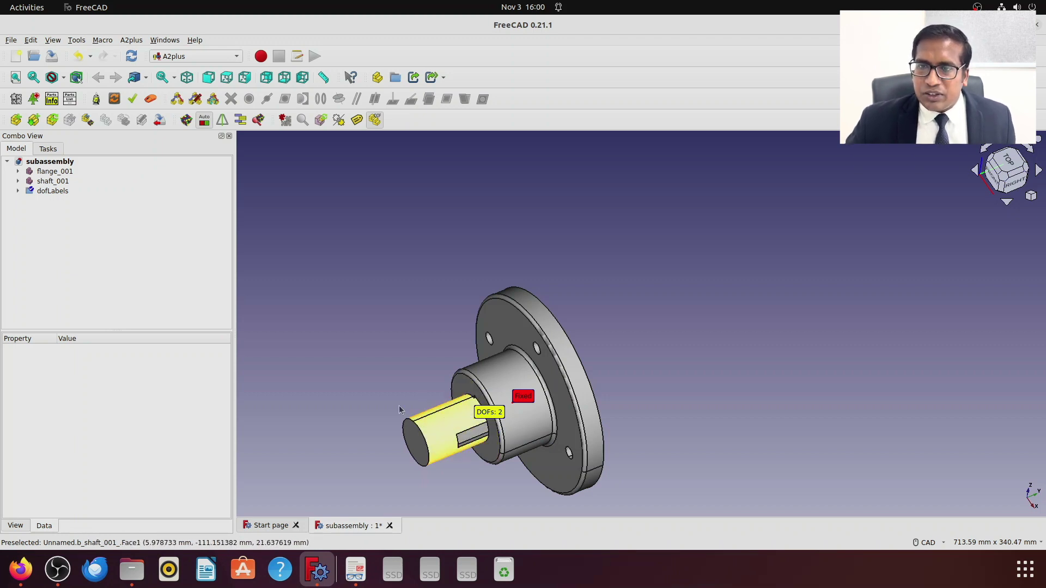
Step: Expand the constraints of flange_001 and shaft_001 in the model tree, and delete the dofLabels group together with its contents
click(18, 180)
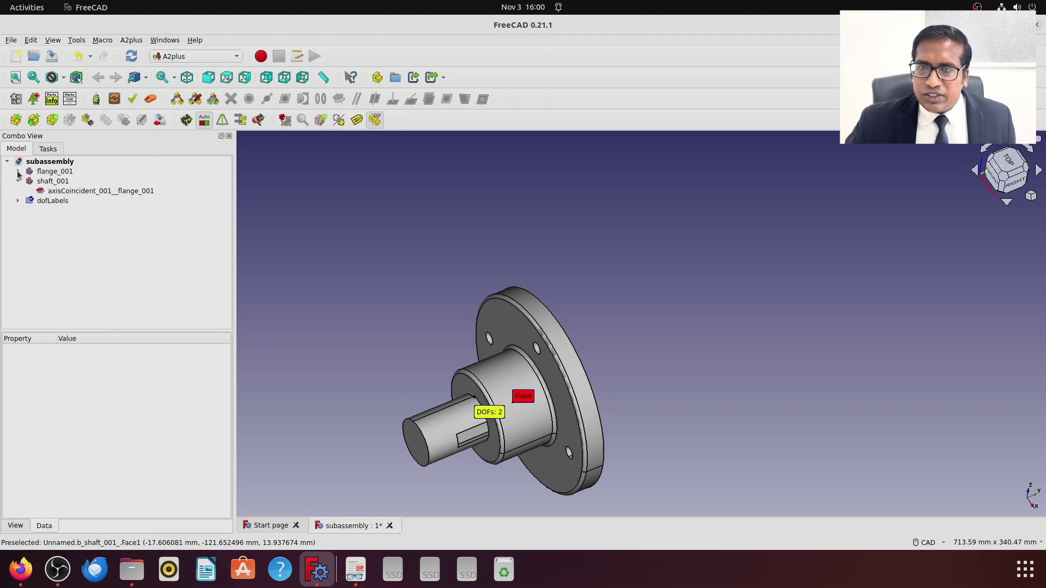
click(18, 171)
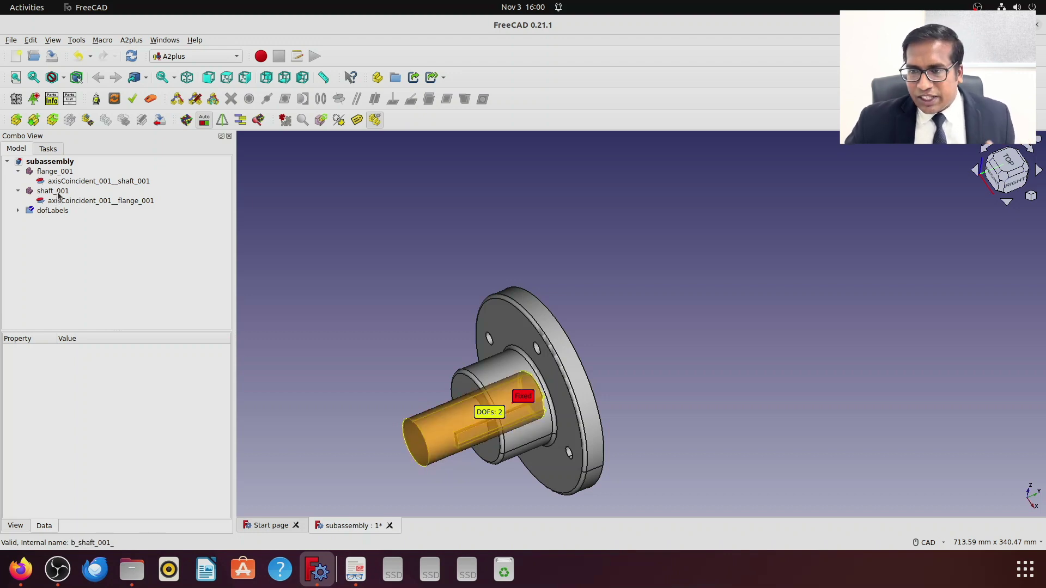
right_click(36, 210)
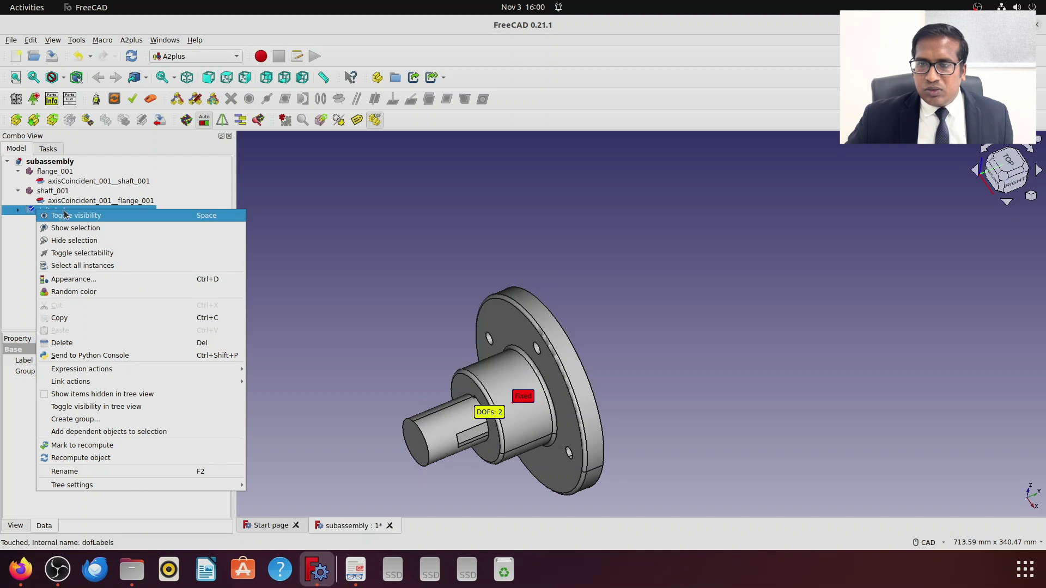
click(103, 342)
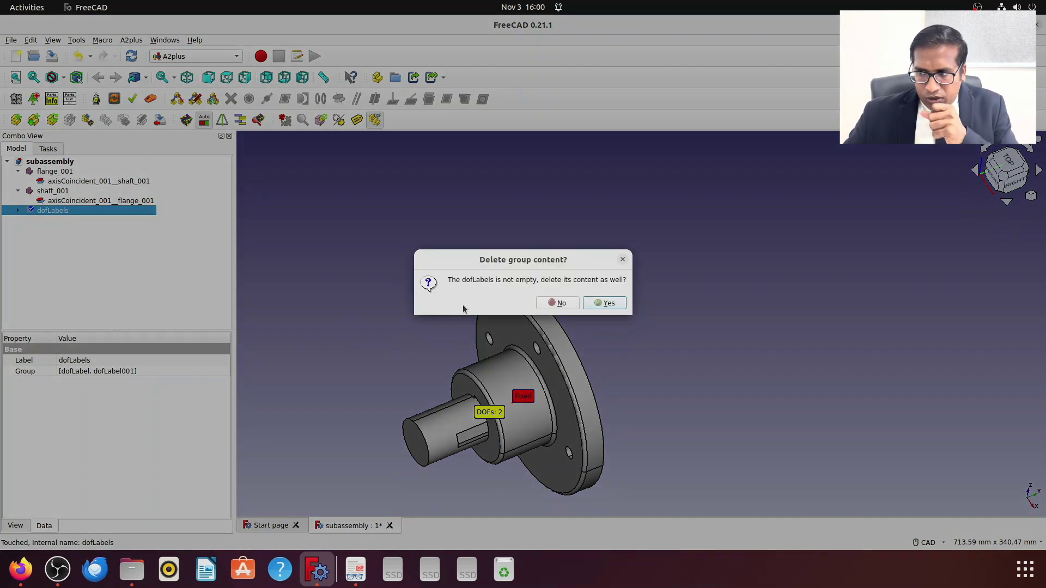
click(605, 303)
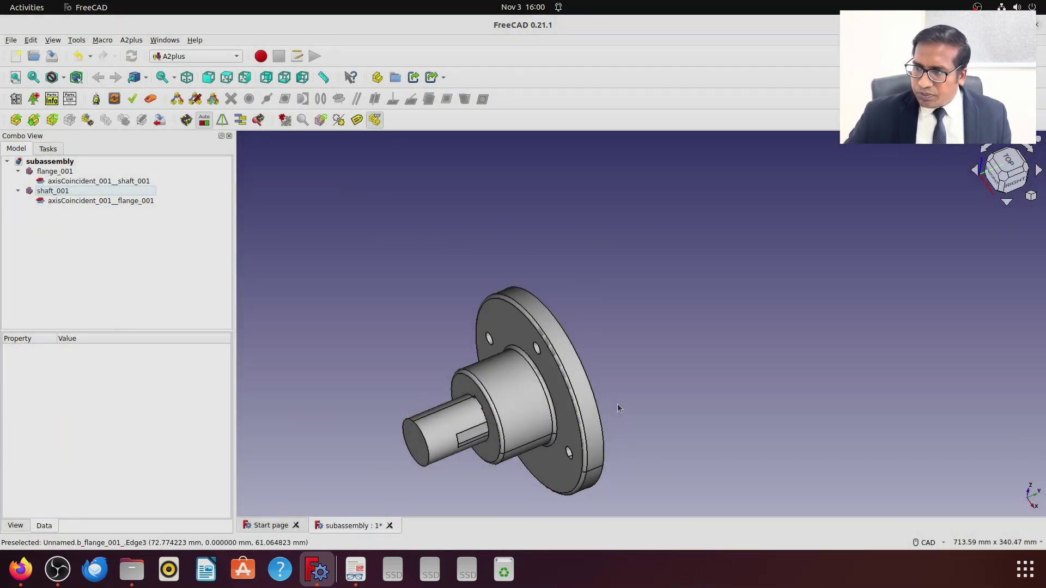
Step: Move the shaft out of the flange bore and set it down clear of the hub, in front of the bore opening
middle_drag(637, 440, 550, 424)
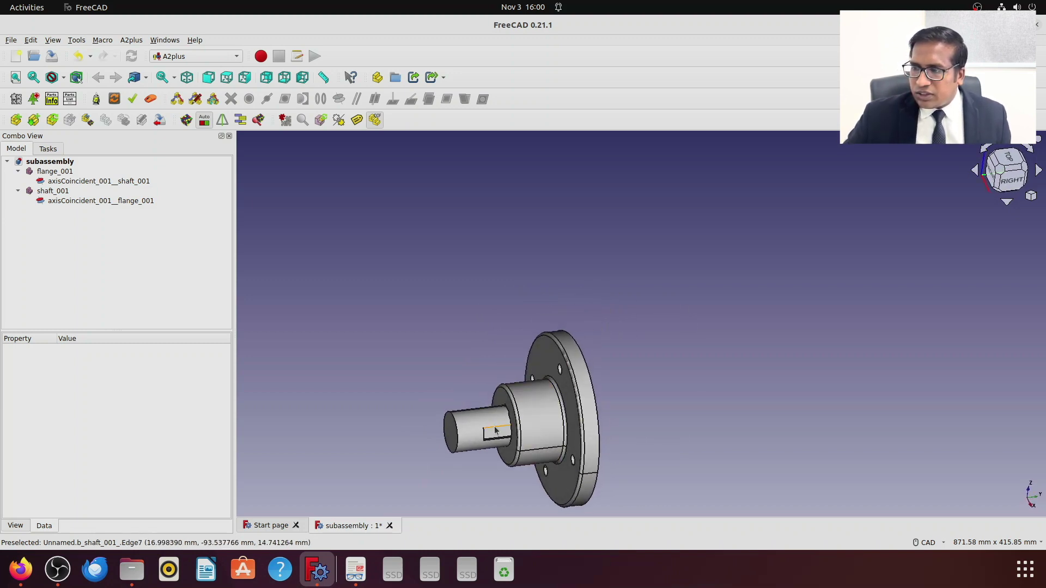
middle_drag(474, 430, 520, 356)
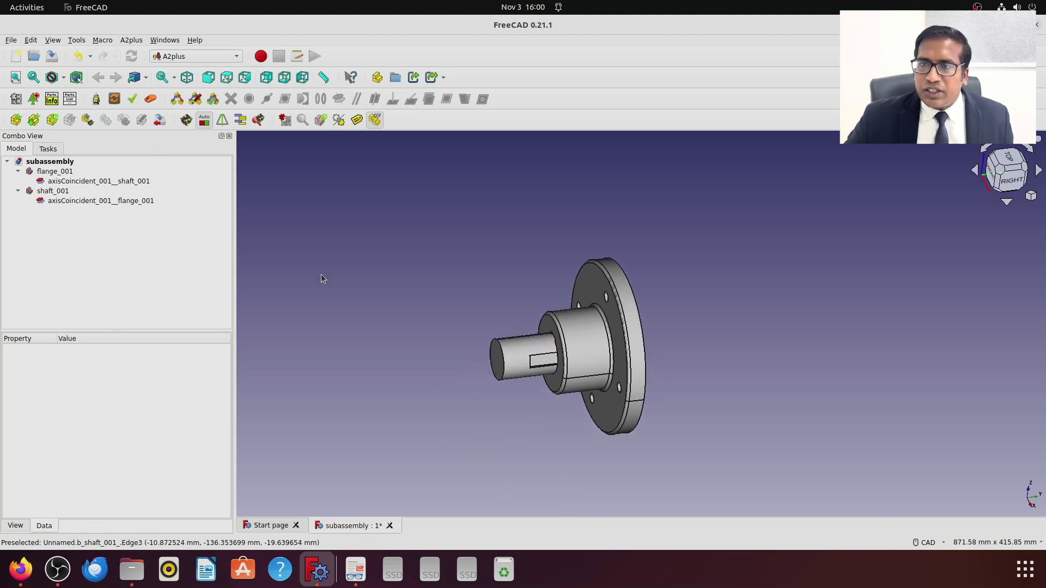
click(88, 121)
click(523, 357)
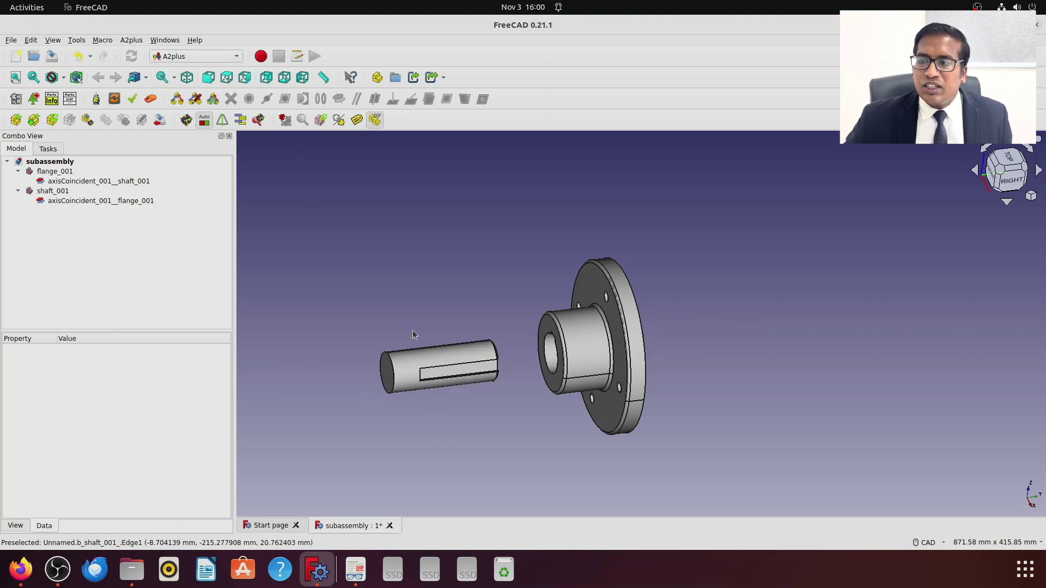
click(417, 366)
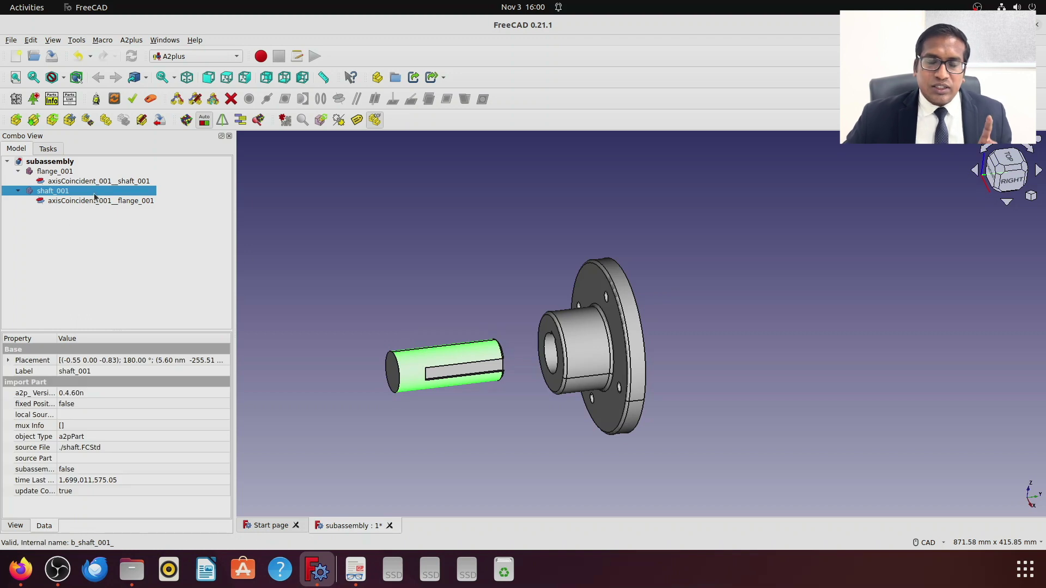
click(442, 366)
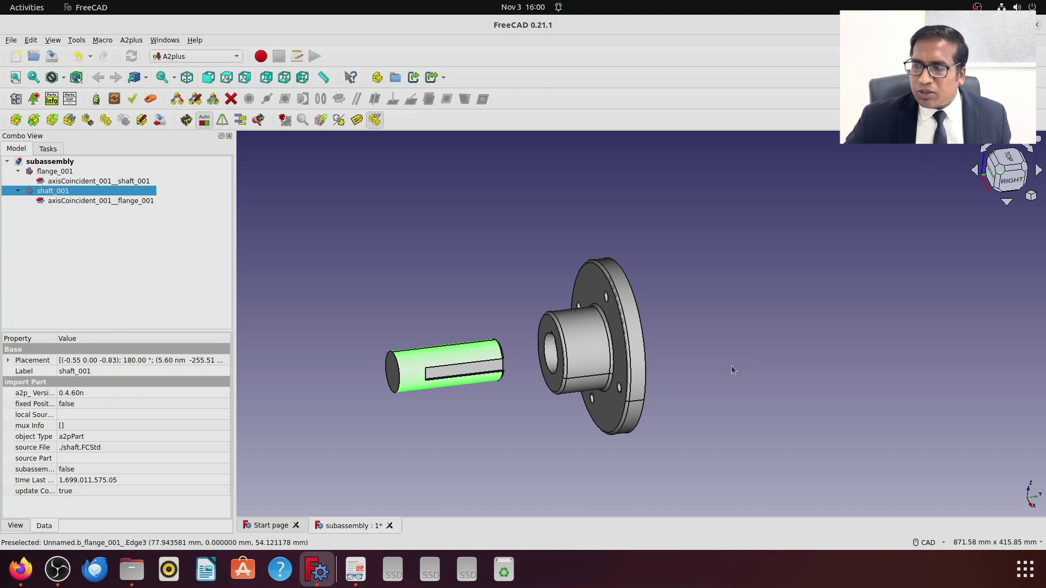
Step: Add a plane coincident constraint between the side face of the shaft's keyway and the side face of the keyway in the flange bore
scroll(510, 417, up, 2)
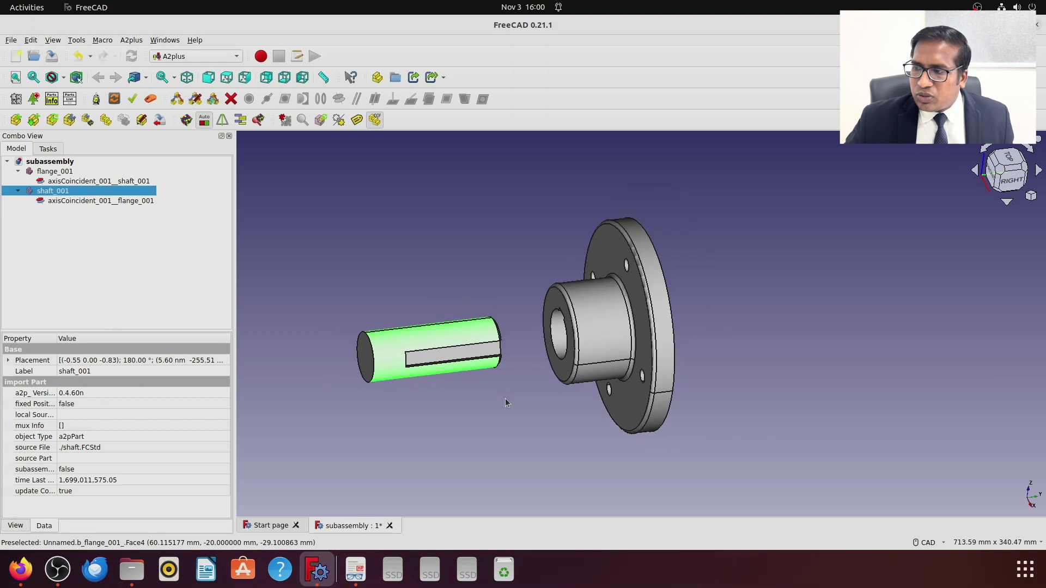
scroll(501, 382, up, 2)
scroll(487, 335, up, 1)
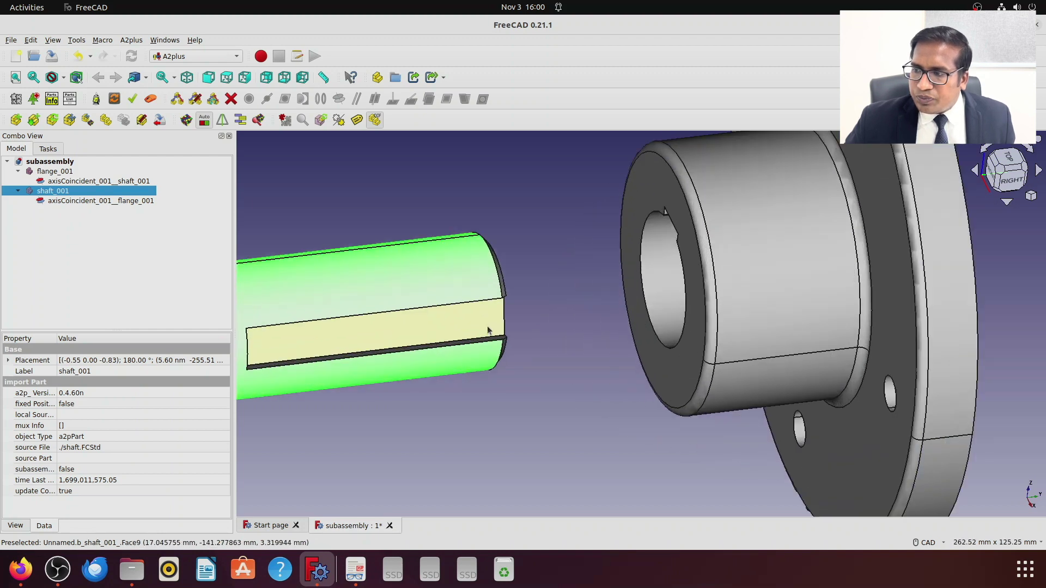
scroll(488, 330, up, 4)
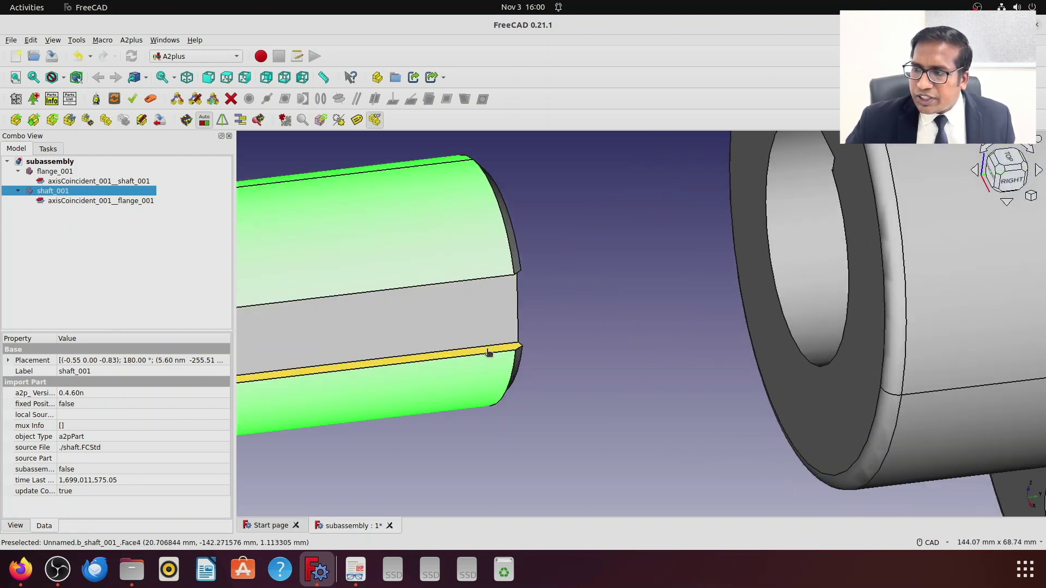
click(488, 352)
scroll(528, 367, down, 4)
middle_drag(495, 406, 665, 390)
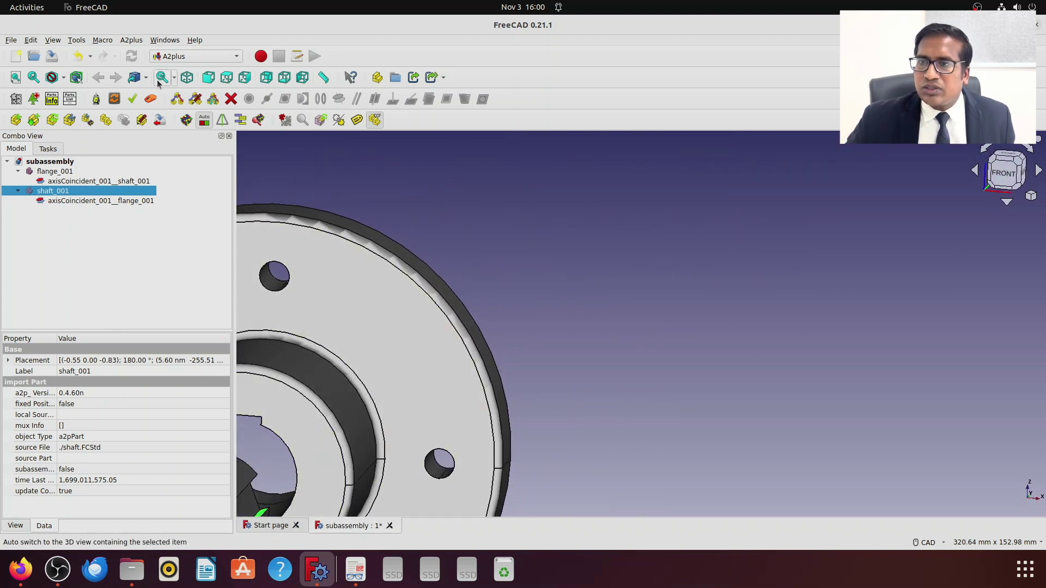
click(16, 78)
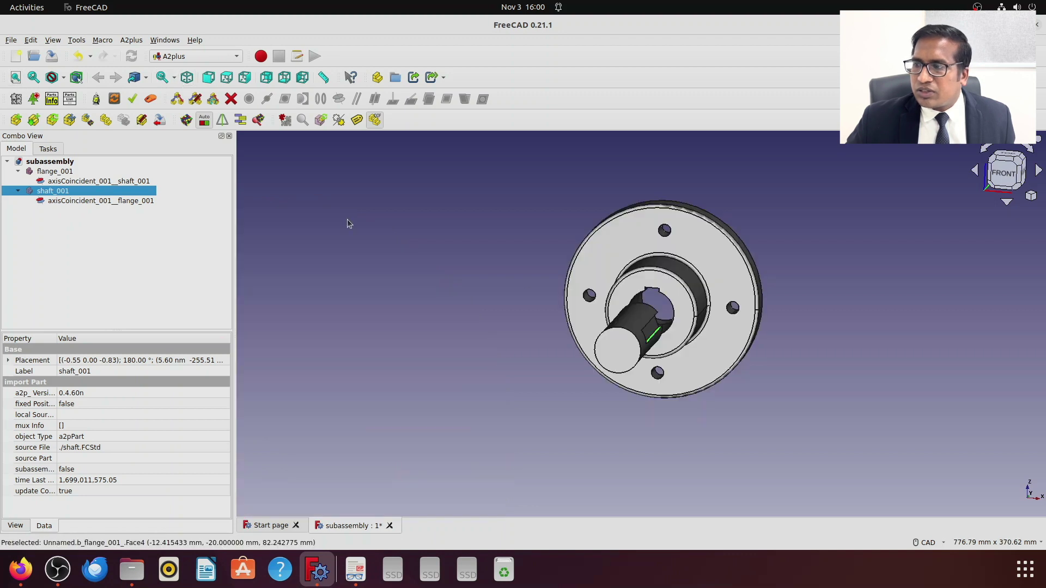
middle_drag(488, 266, 613, 269)
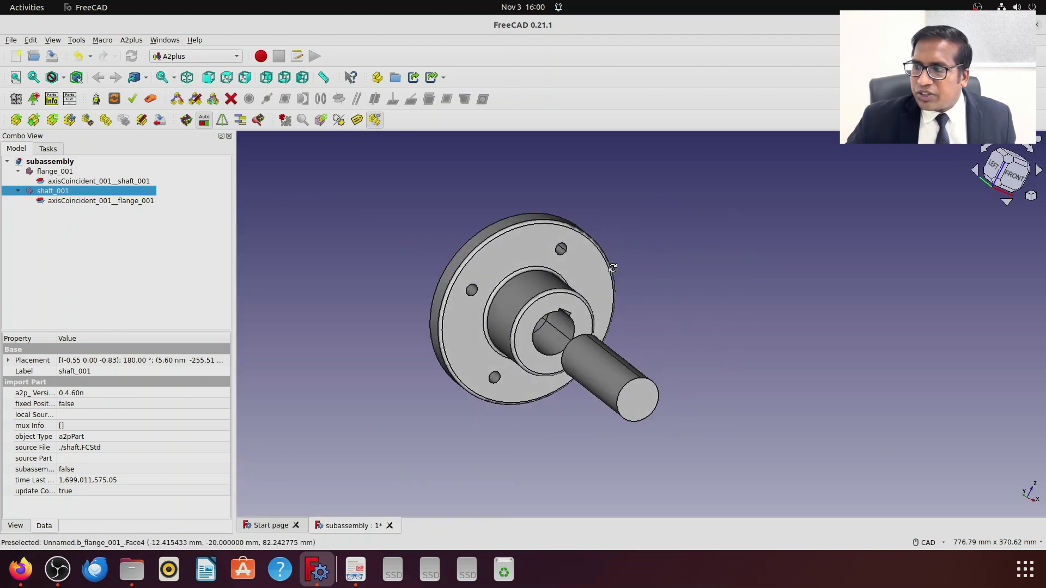
scroll(573, 304, up, 2)
scroll(572, 304, up, 3)
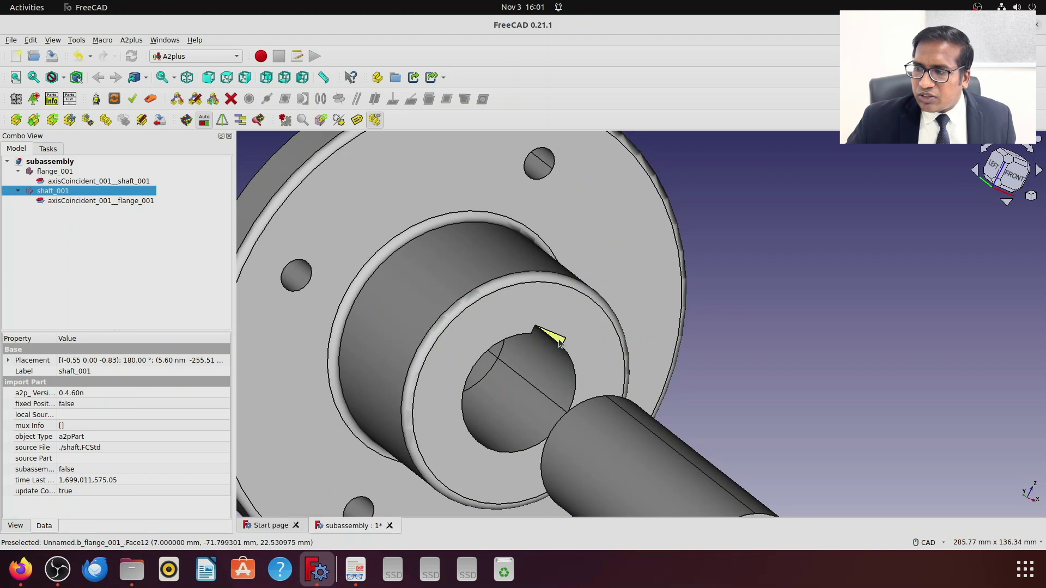
ctrl+click(560, 342)
middle_drag(759, 334, 724, 319)
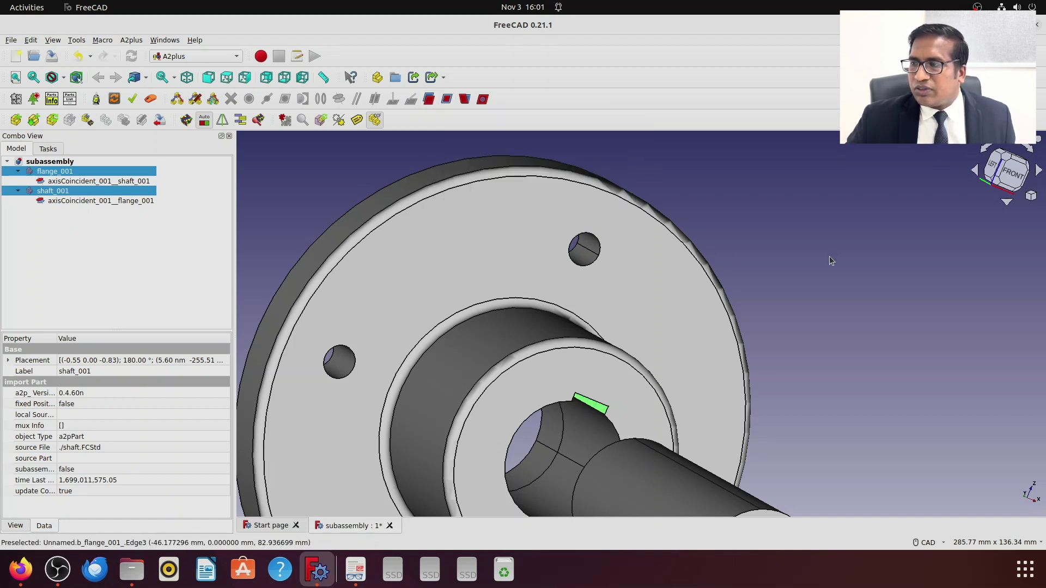
scroll(829, 256, down, 1)
click(446, 101)
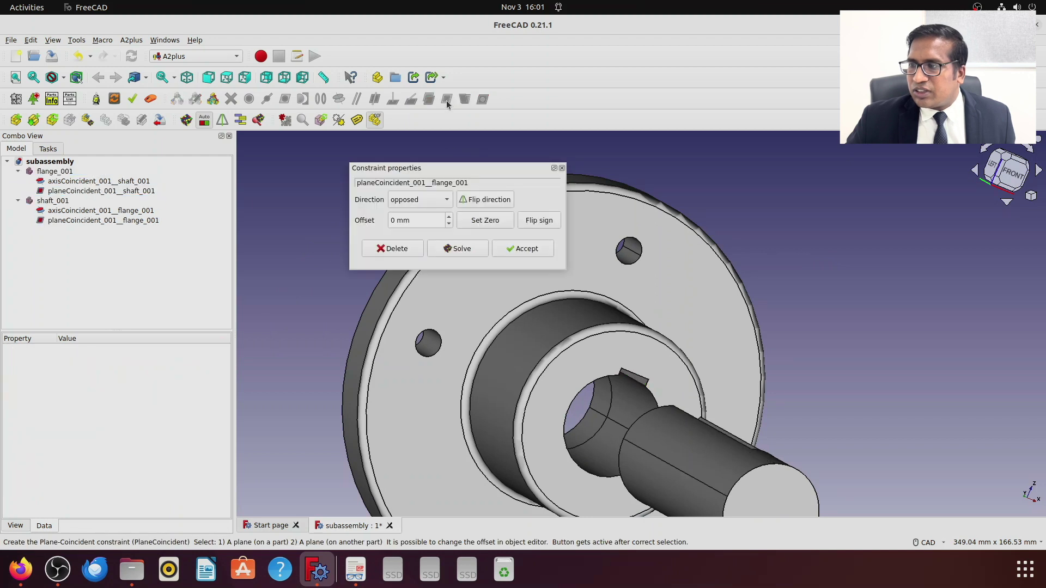
Step: Solve the plane coincident constraint with direction opposed and a 0 mm offset, and accept it
click(469, 249)
click(468, 251)
scroll(785, 333, down, 2)
middle_drag(898, 372, 840, 358)
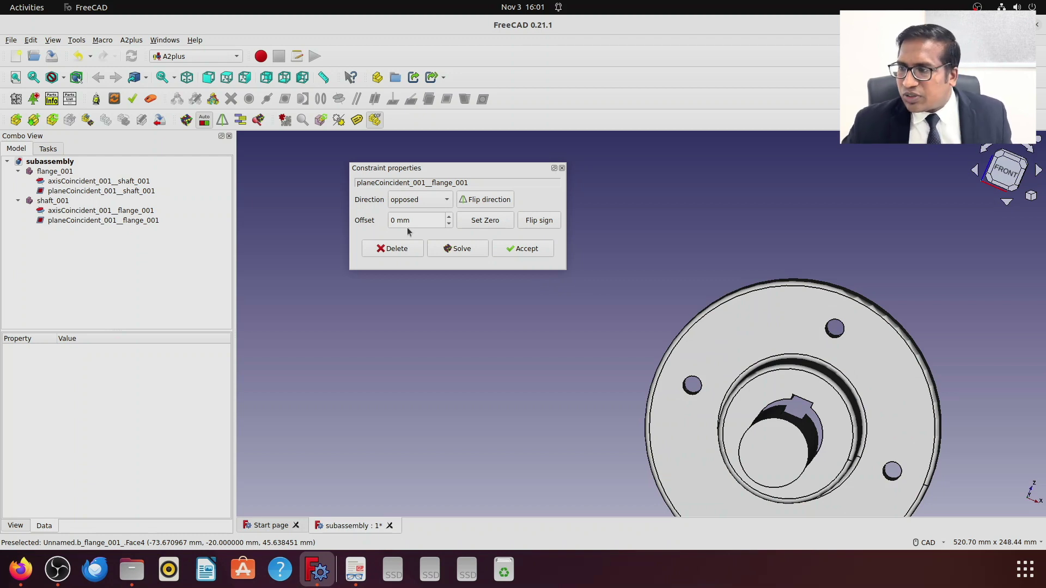
click(500, 250)
Step: Check the remaining degrees of freedom with the DOF labels, and delete the dofLabels group together with its contents
scroll(969, 335, down, 1)
scroll(970, 384, down, 1)
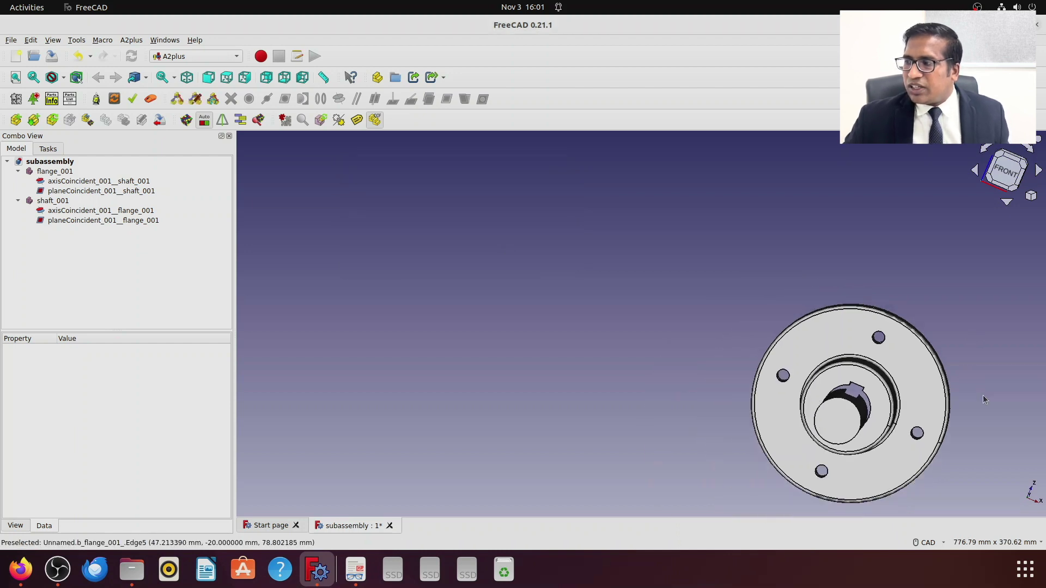
middle_drag(988, 404, 531, 306)
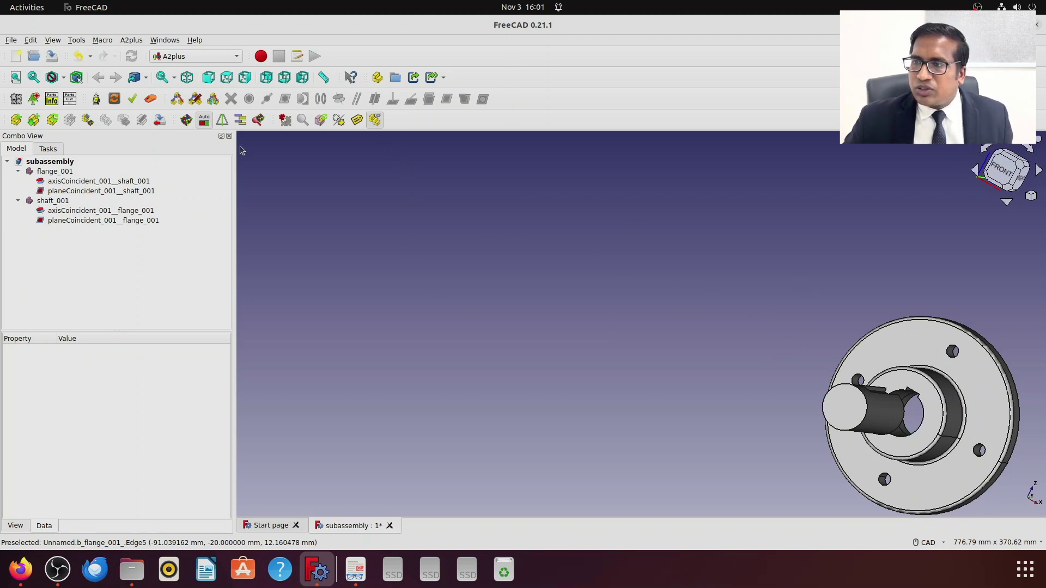
click(374, 119)
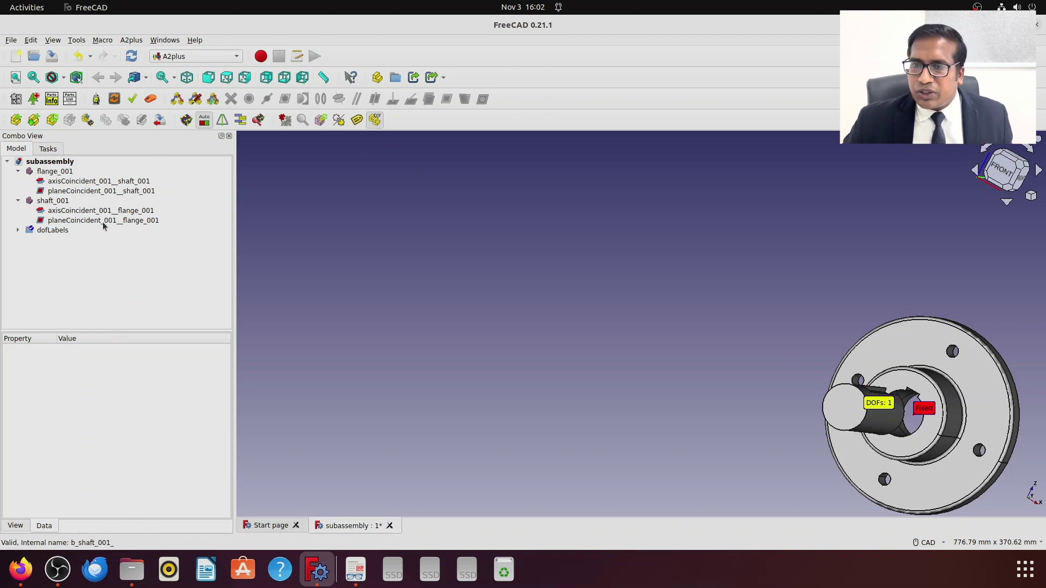
right_click(49, 231)
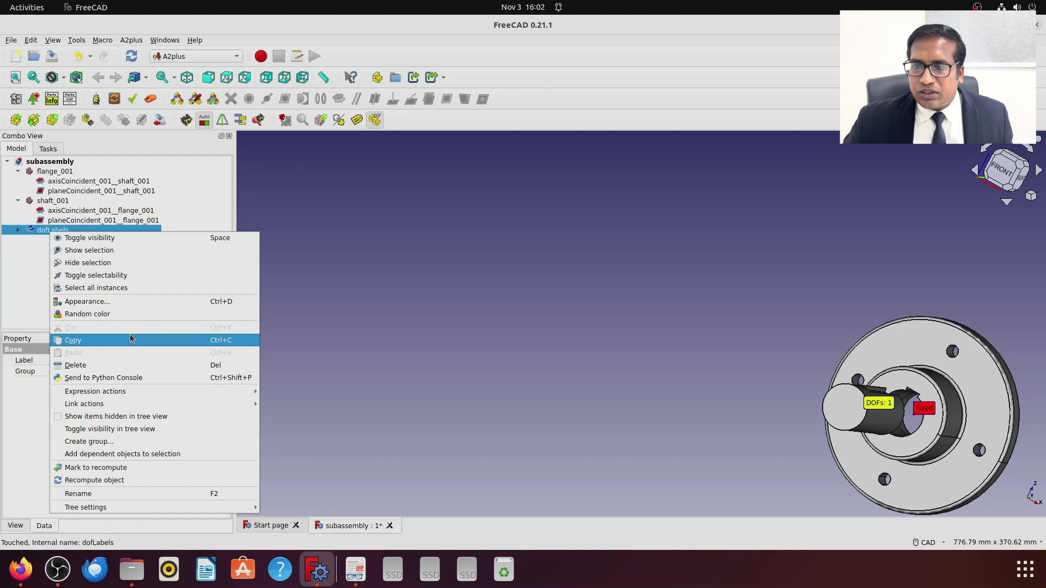
click(132, 366)
click(615, 303)
Step: Check the coupling drawing in ENG110_LS4.pdf in Document Viewer, and add a circular edge constraint in FreeCAD between the shaft's flange-side end edge and the flange bore's edge
click(15, 77)
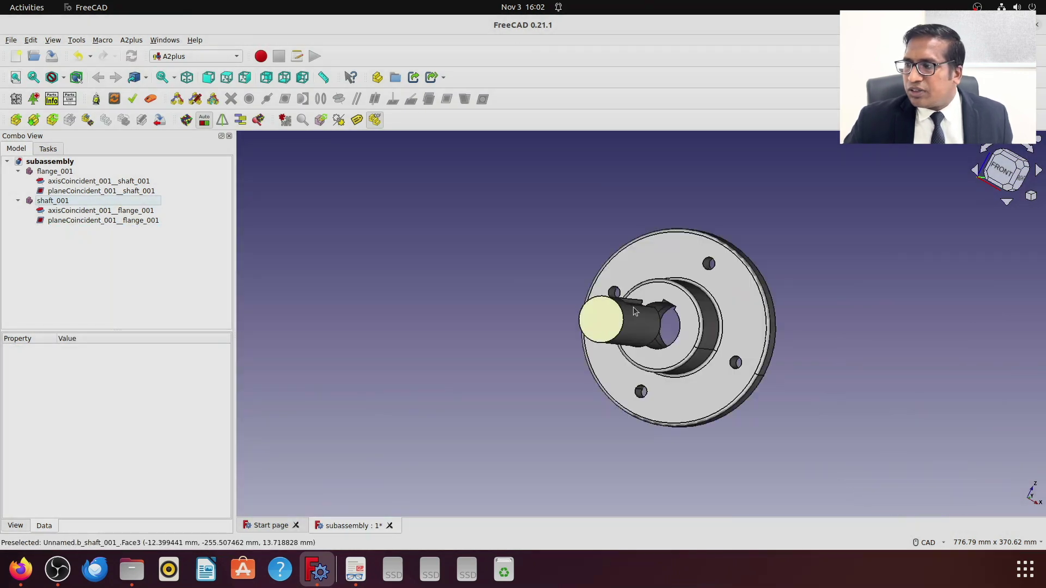
middle_drag(842, 329, 659, 327)
middle_drag(968, 307, 880, 264)
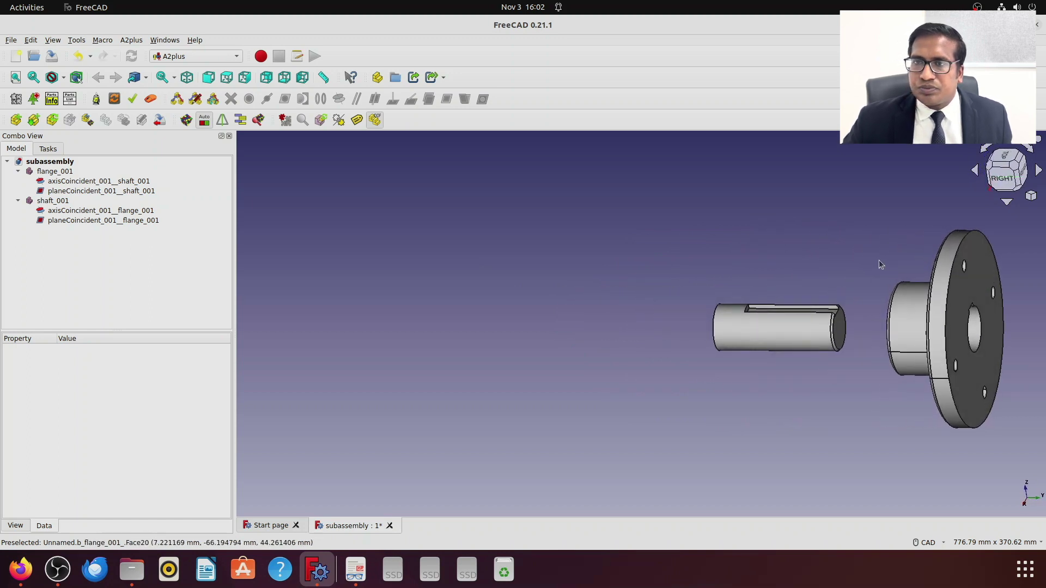
click(15, 77)
middle_drag(927, 314, 899, 323)
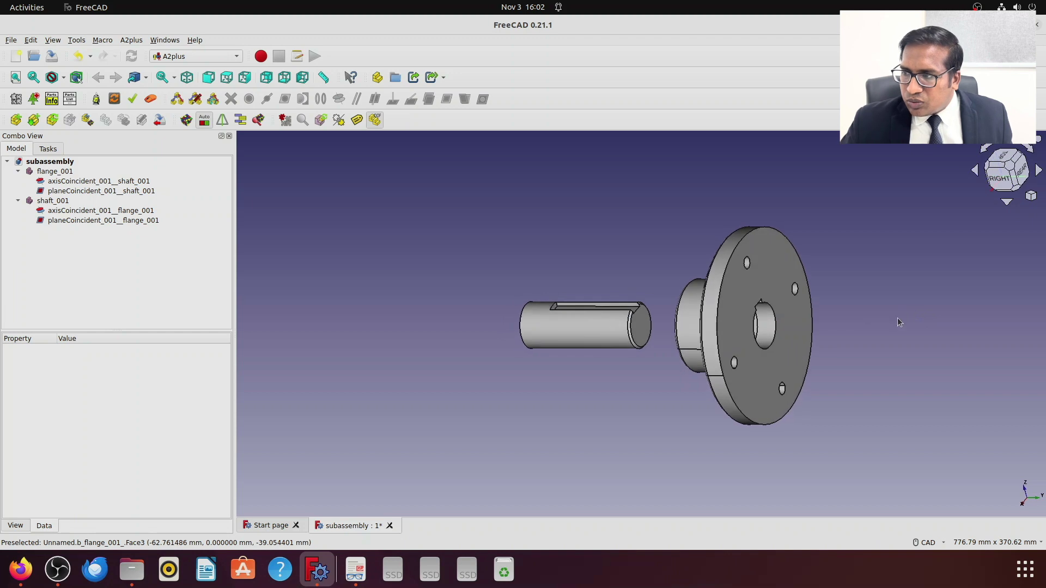
click(632, 335)
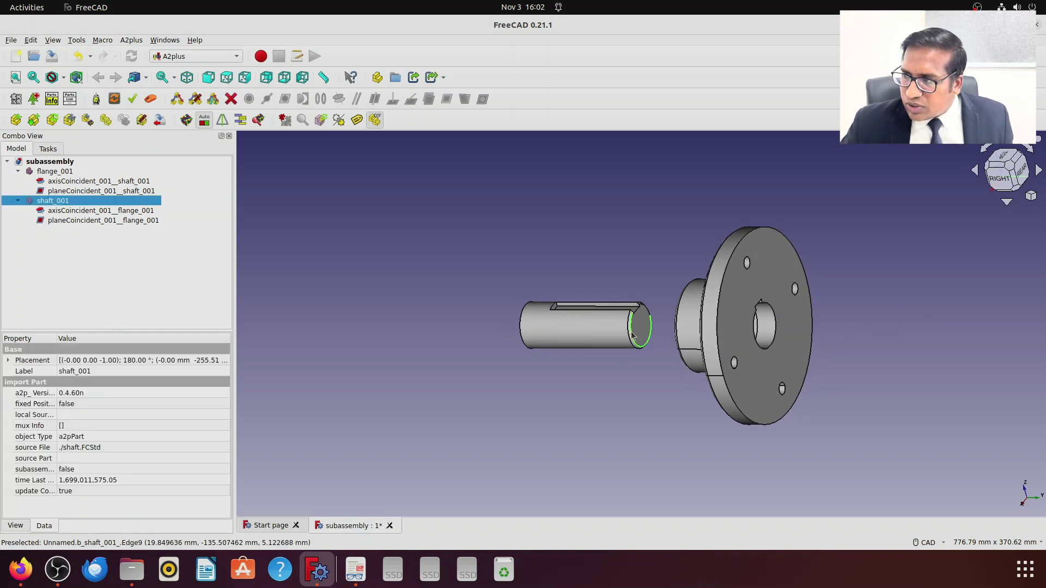
ctrl+click(756, 338)
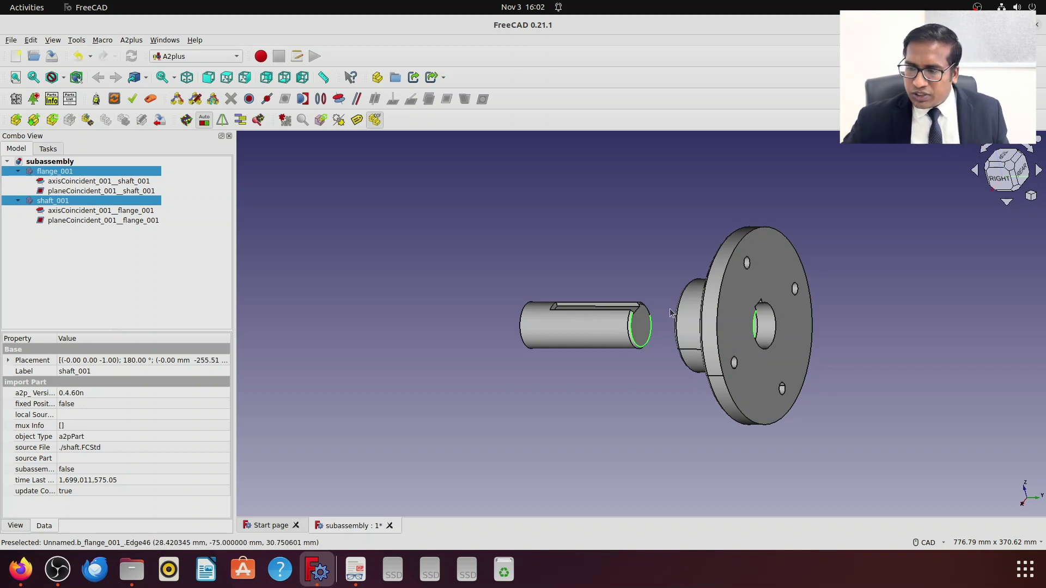
click(355, 569)
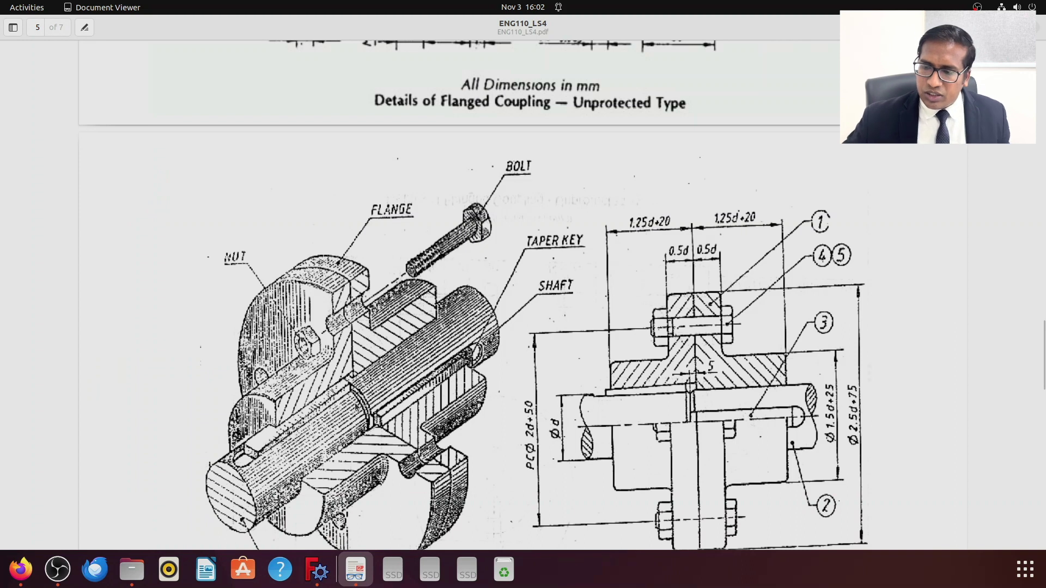
click(317, 569)
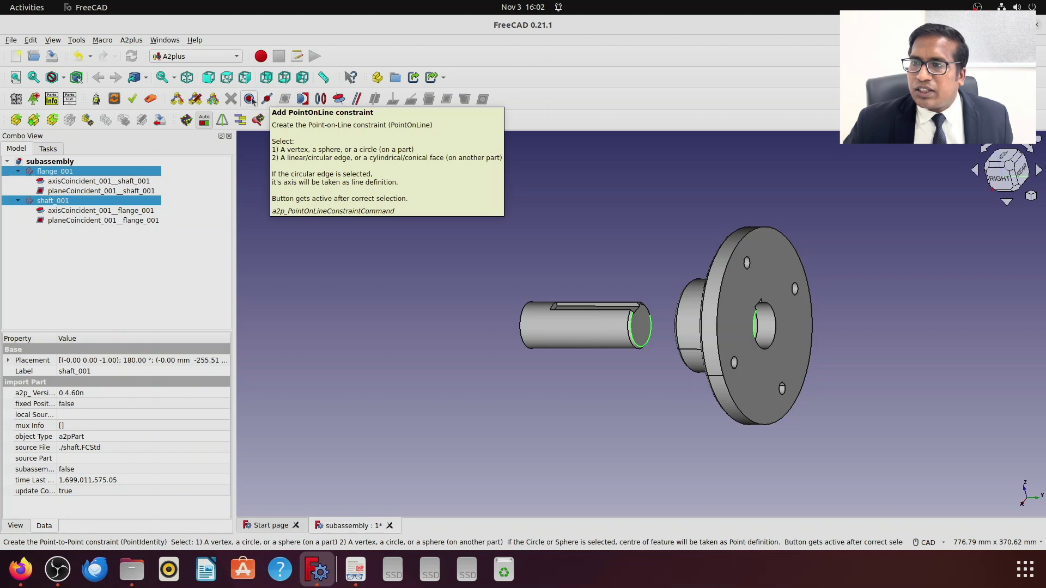
click(319, 100)
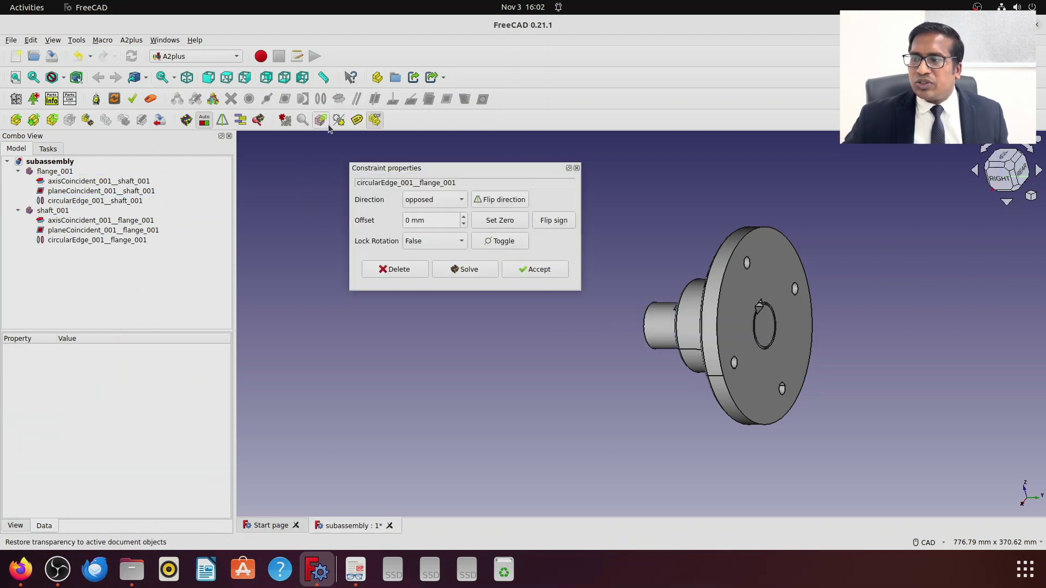
Step: Solve the circular edge constraint with direction opposed, a 0 mm offset and lock rotation False, and accept it
click(489, 272)
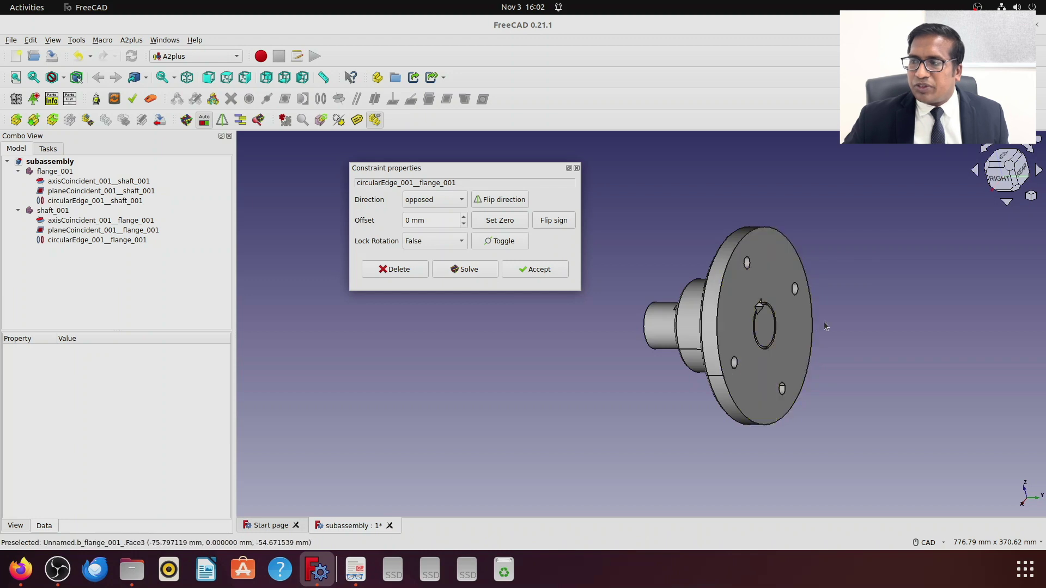
click(530, 271)
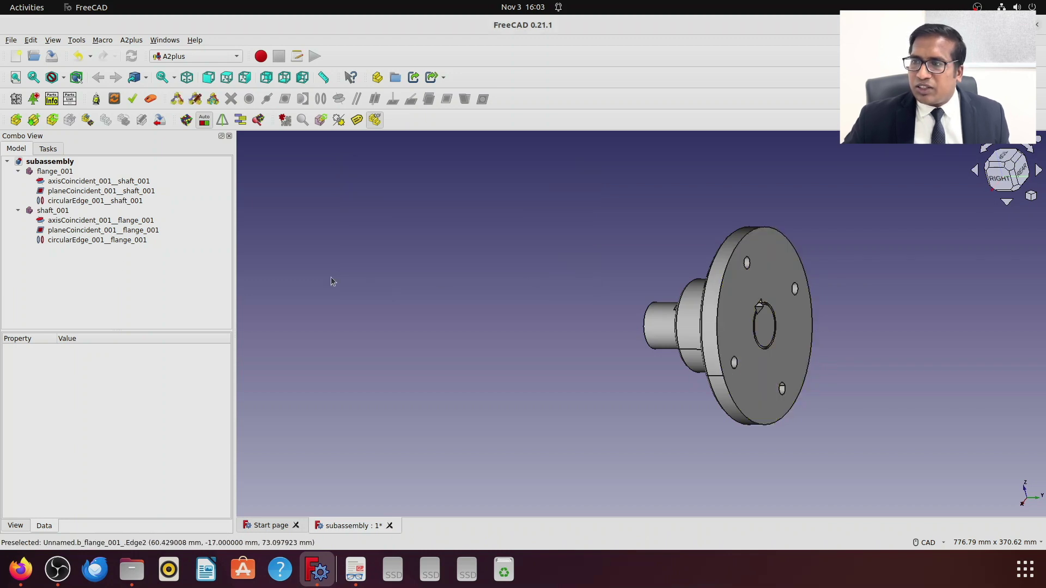
Step: Recheck the remaining degrees of freedom with the DOF labels, and remove the dofLabels group including its contents
click(375, 119)
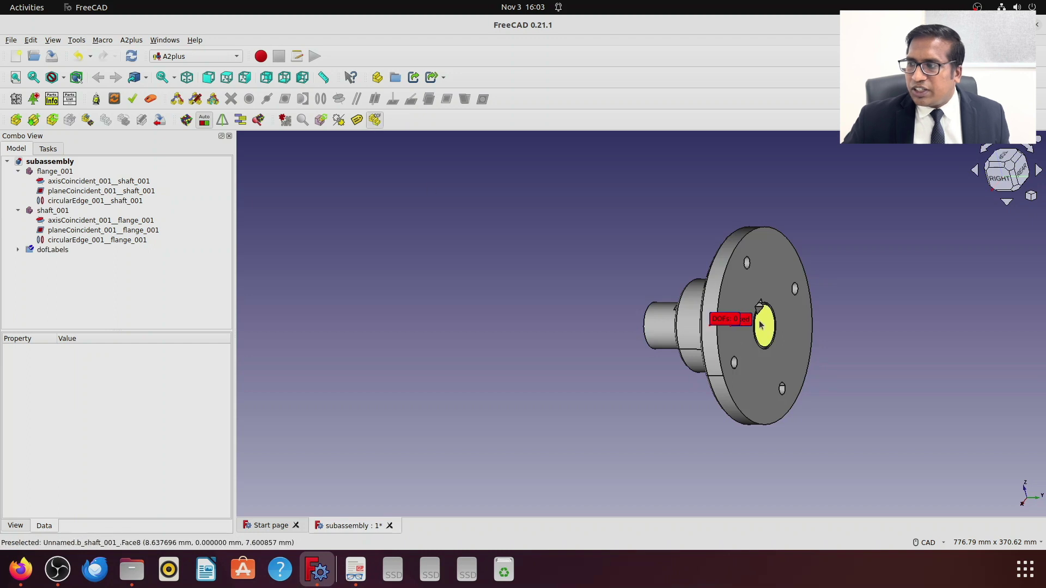
middle_drag(898, 340, 835, 397)
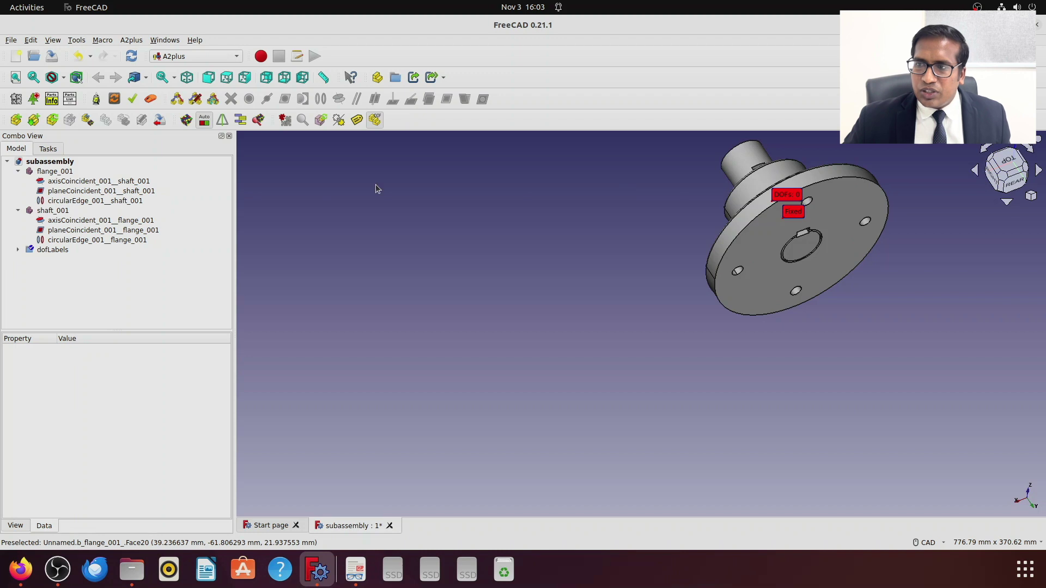
right_click(51, 251)
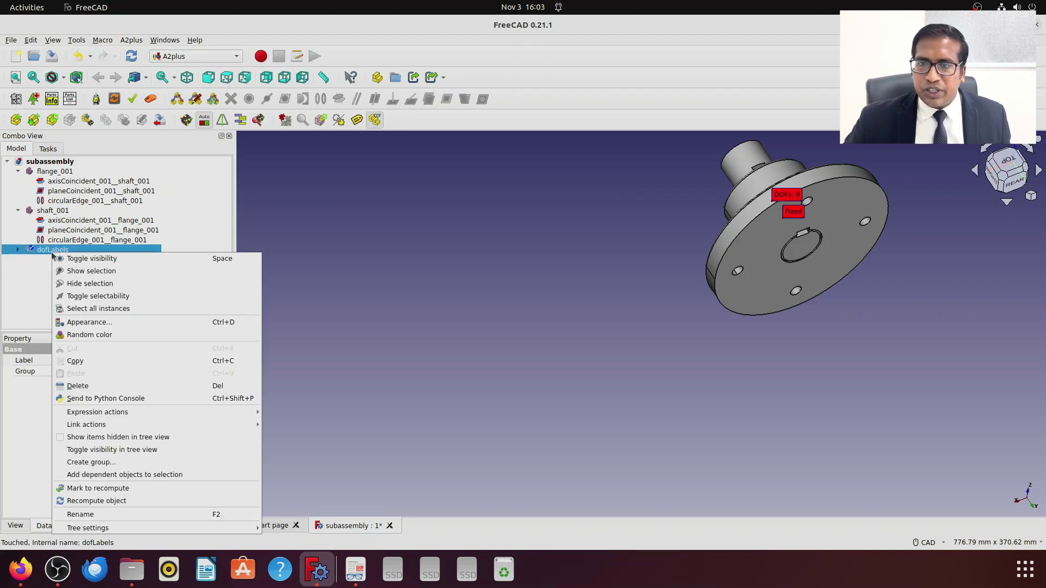
click(143, 384)
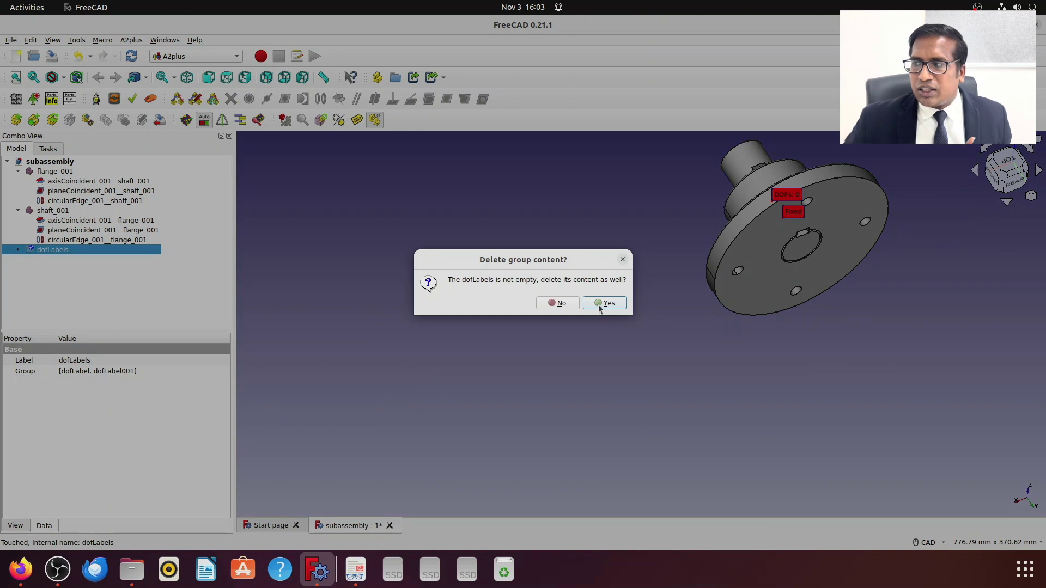
click(604, 303)
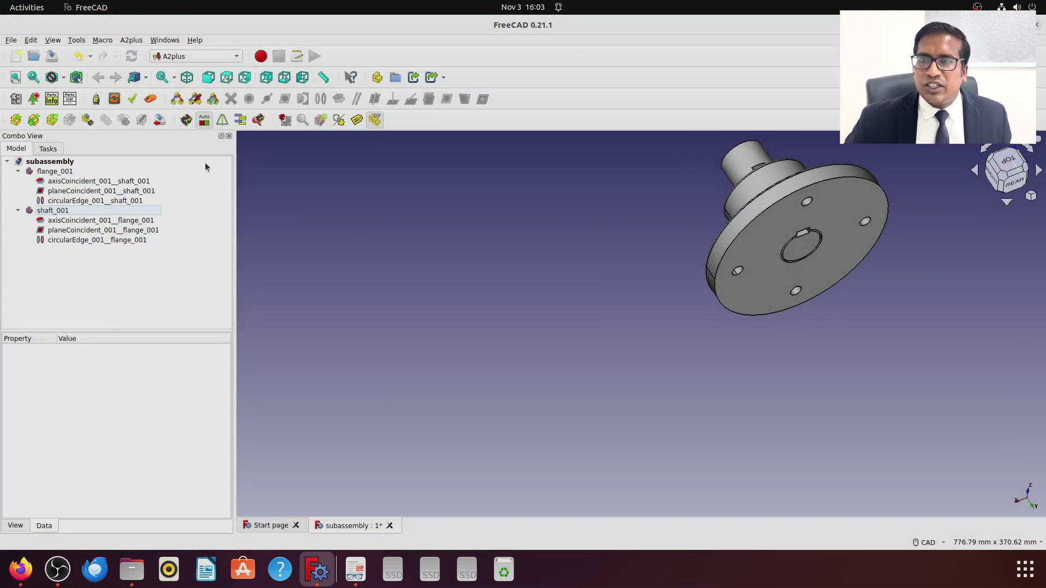
Step: Test whether the flange can still be moved under the rule of its constraints
click(89, 122)
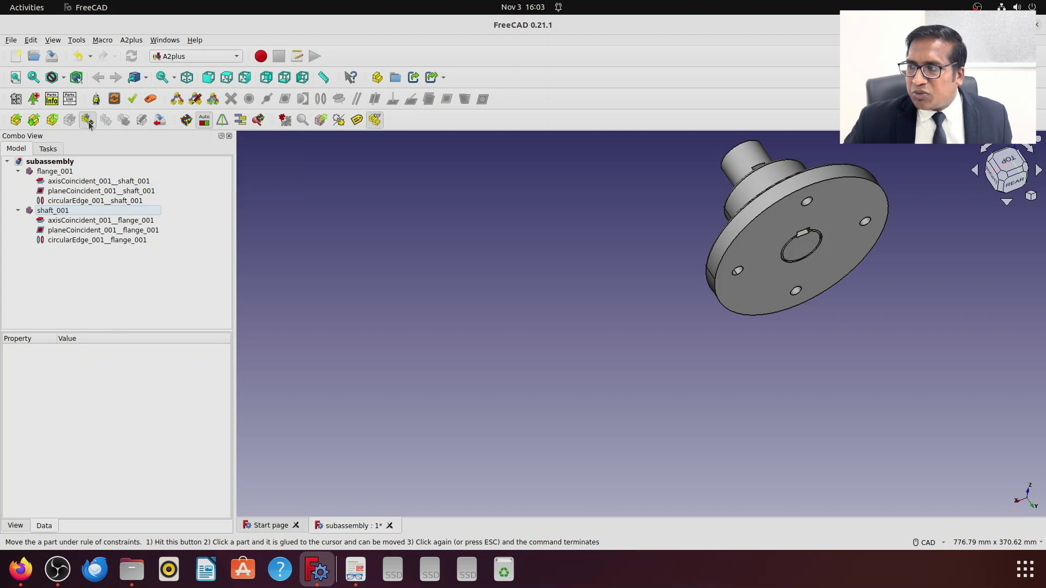
click(838, 294)
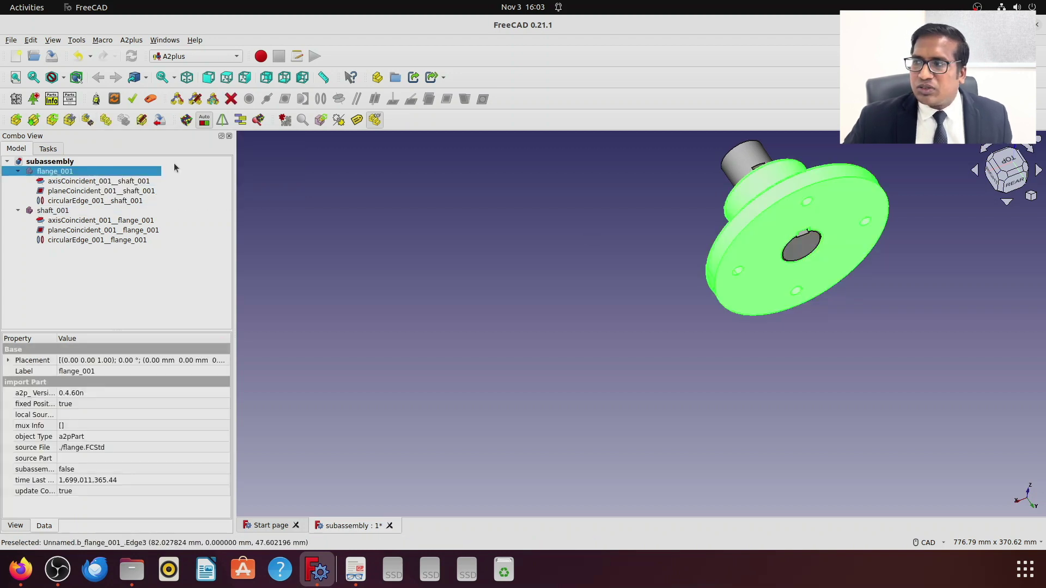
click(331, 185)
Step: Import taper key.FCStd into the subassembly and place it in free space beside the protruding end of the shaft
click(15, 78)
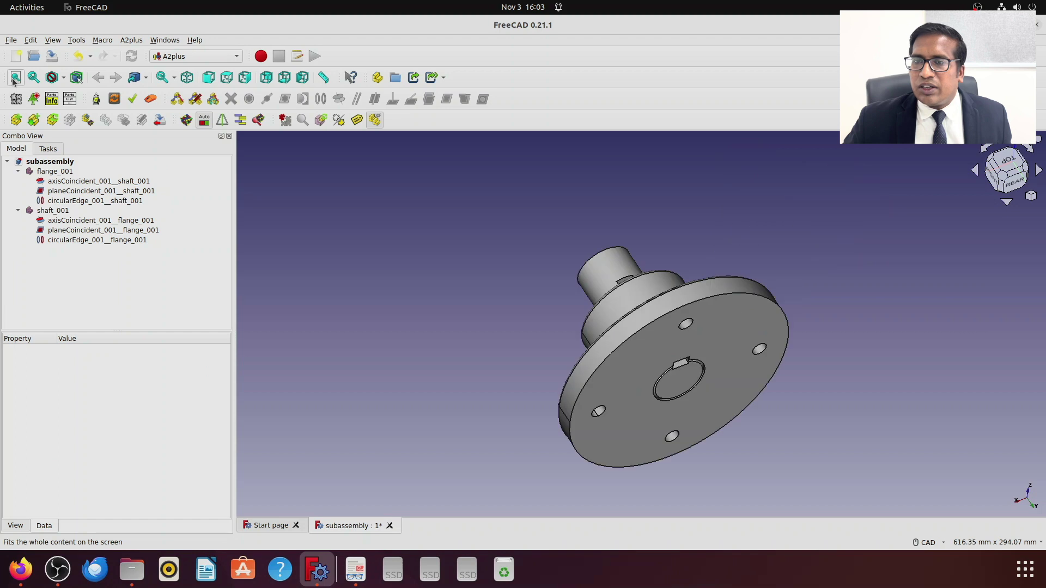
click(186, 78)
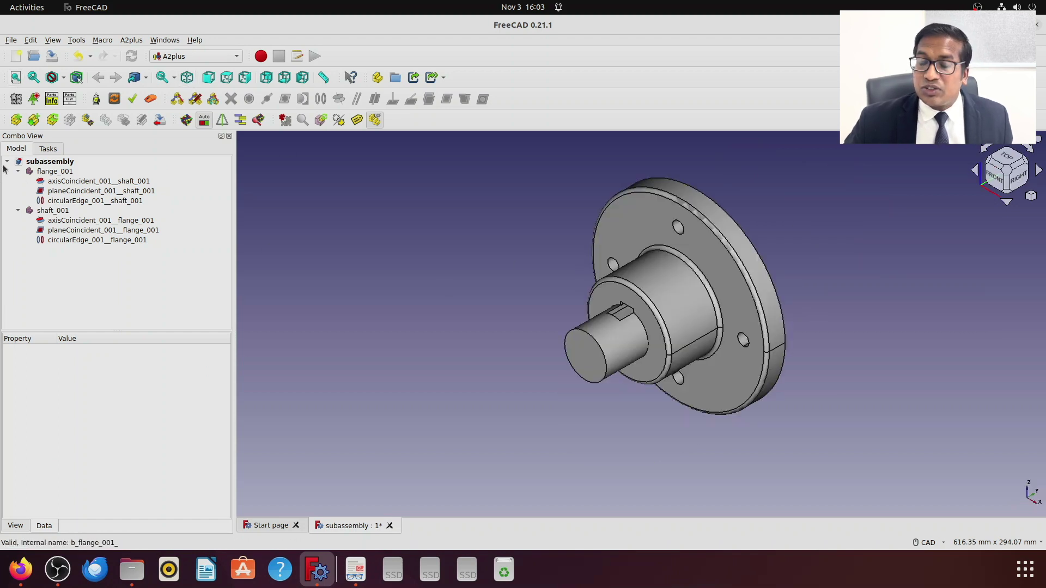
click(15, 120)
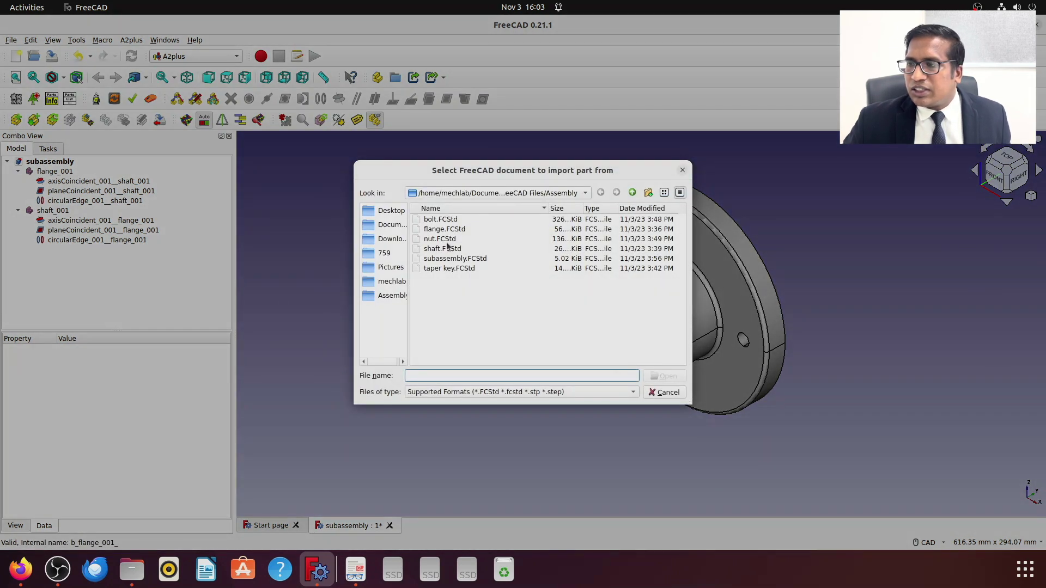
click(450, 269)
click(663, 377)
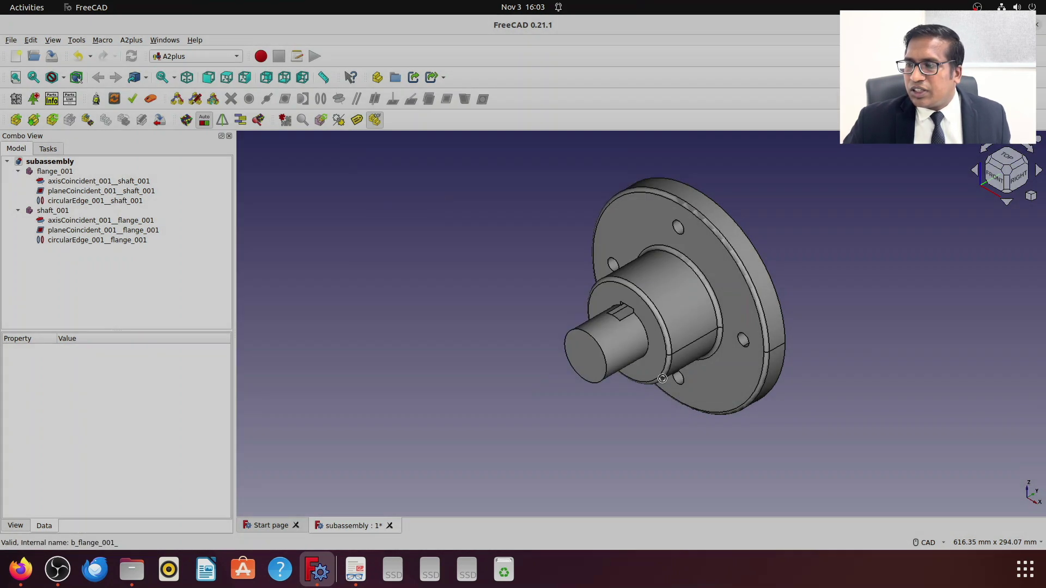
click(491, 308)
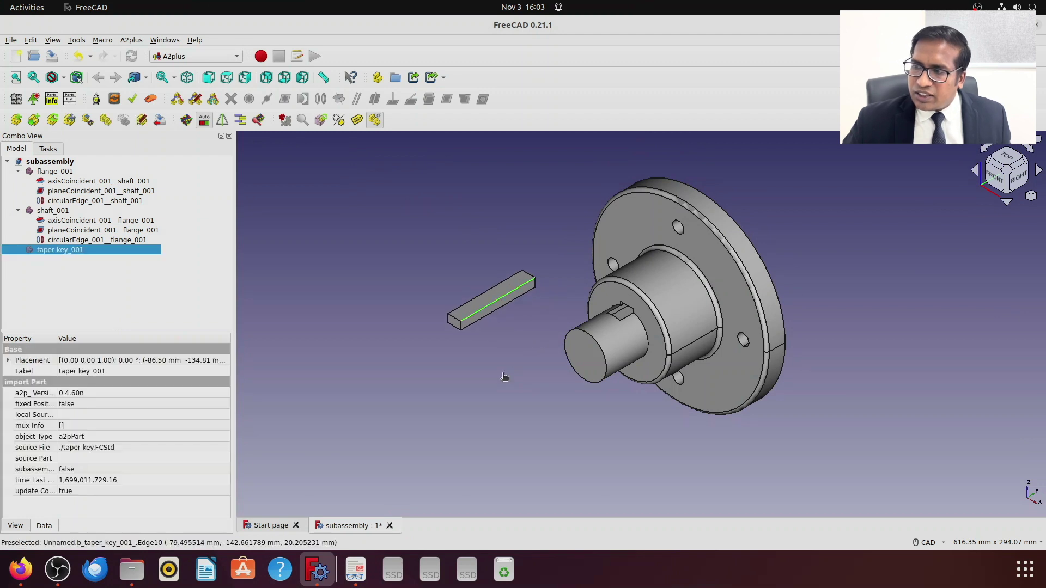
click(535, 304)
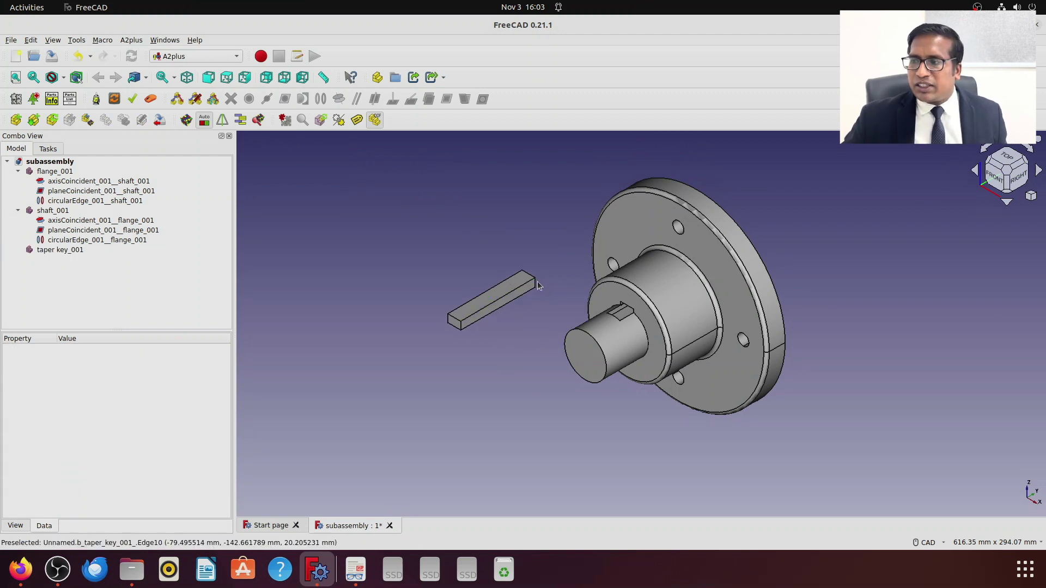
Step: Measure the height of the taper key's flange-side end, and delete the distance measurement
scroll(537, 280, up, 5)
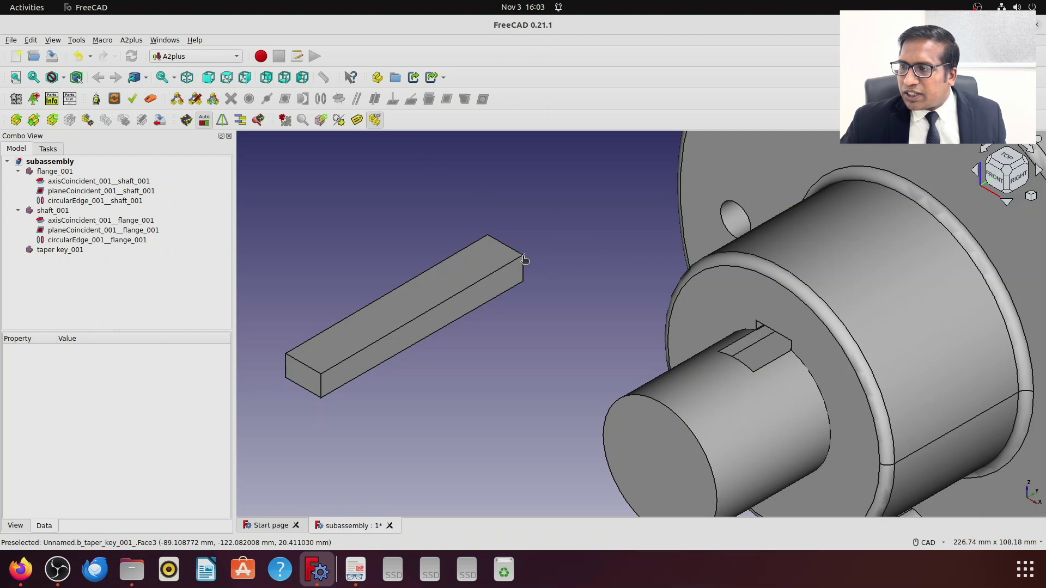
click(523, 282)
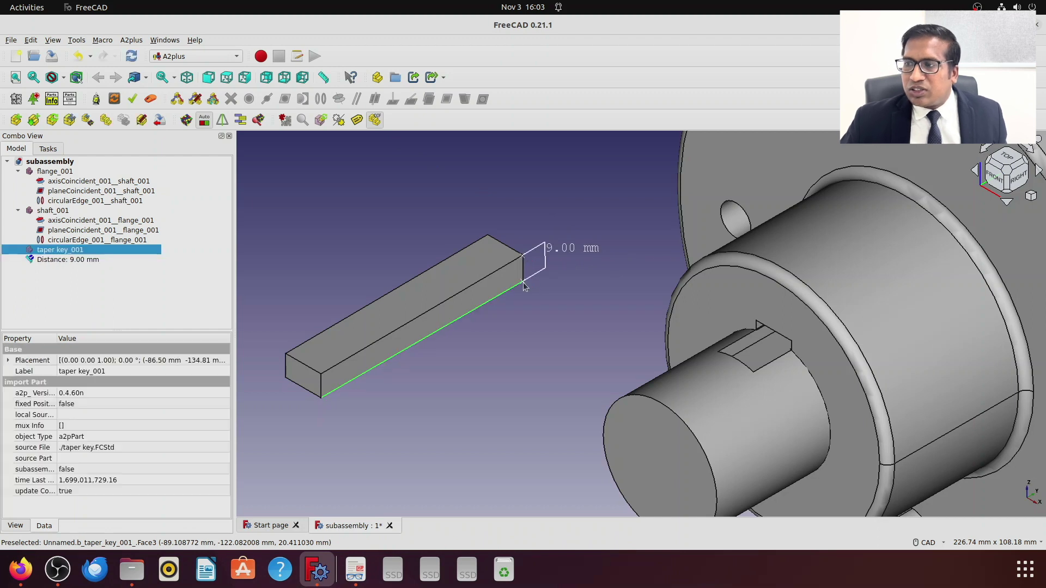
right_click(93, 259)
click(188, 391)
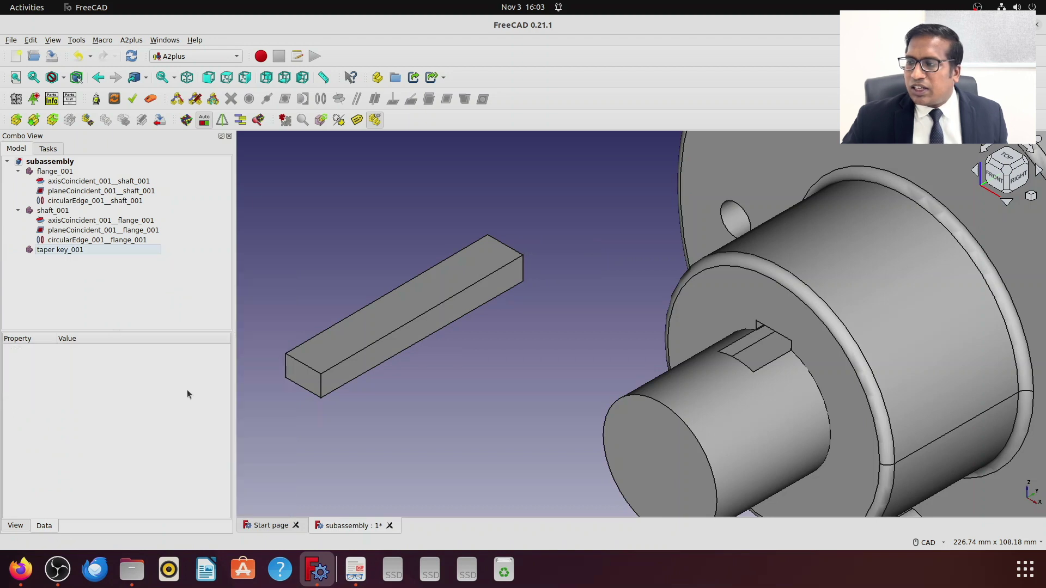
Step: Examine the orientation of the taper key relative to the keyway in the shaft and flange
scroll(703, 311, down, 2)
scroll(704, 312, down, 2)
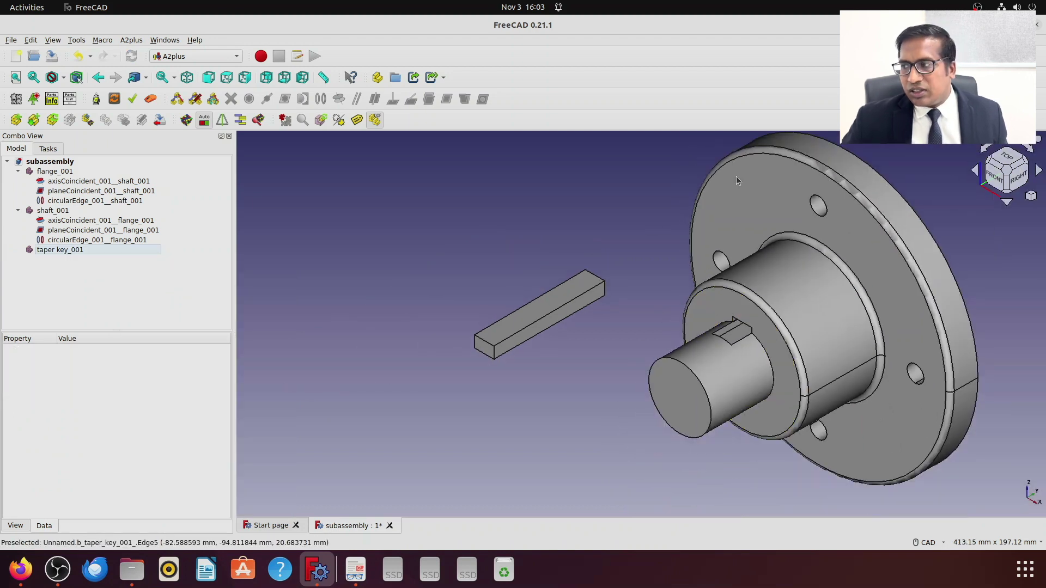
scroll(982, 269, down, 1)
scroll(982, 269, down, 2)
middle_drag(998, 279, 861, 295)
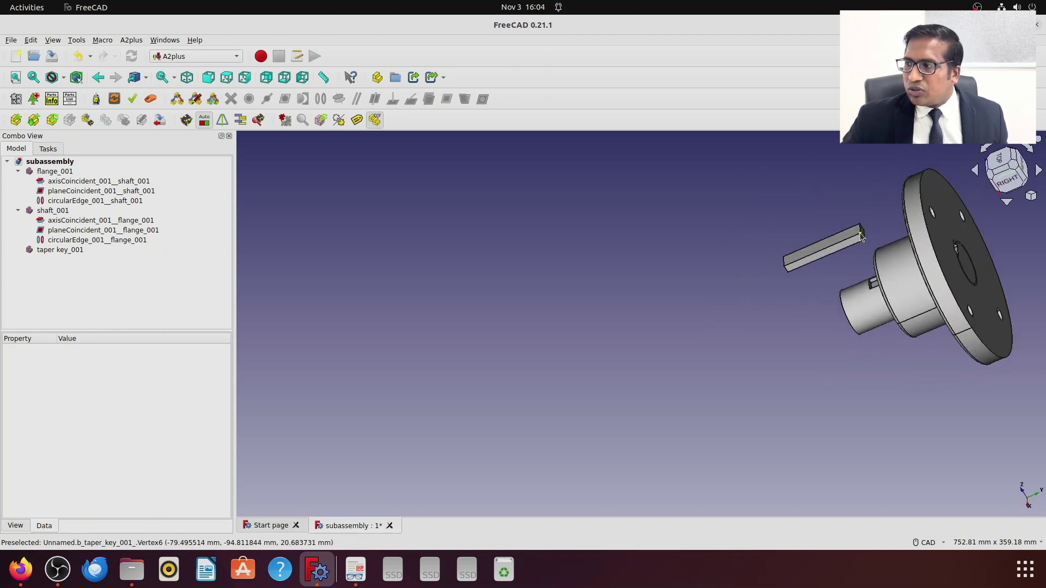
scroll(866, 221, up, 4)
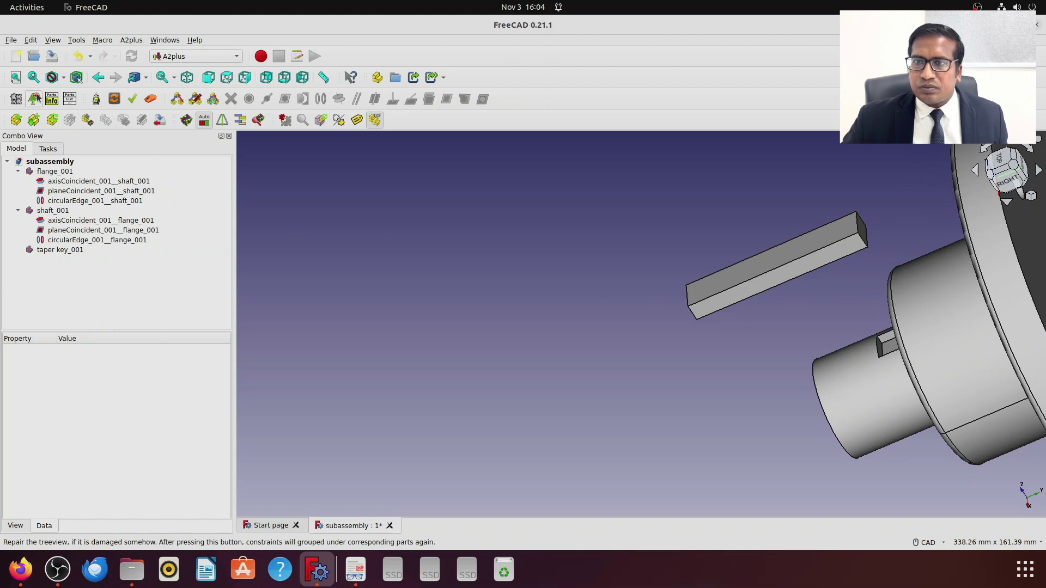
click(187, 77)
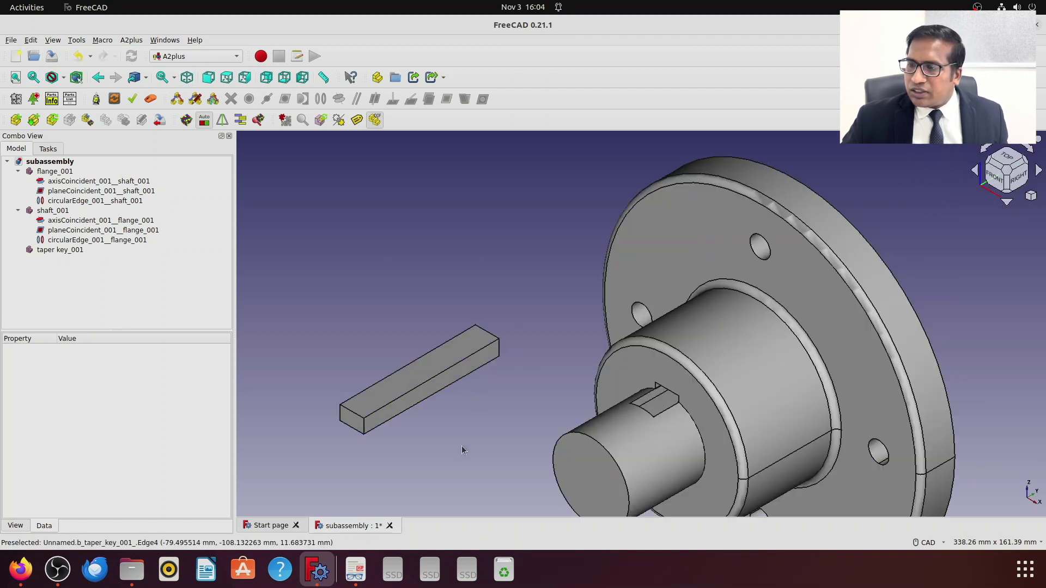
Step: Add and accept an aligned axis parallel constraint between the taper key's flange-side end edge and the keyway edge at the shaft's flange-side end
scroll(456, 450, down, 4)
middle_drag(775, 375, 632, 386)
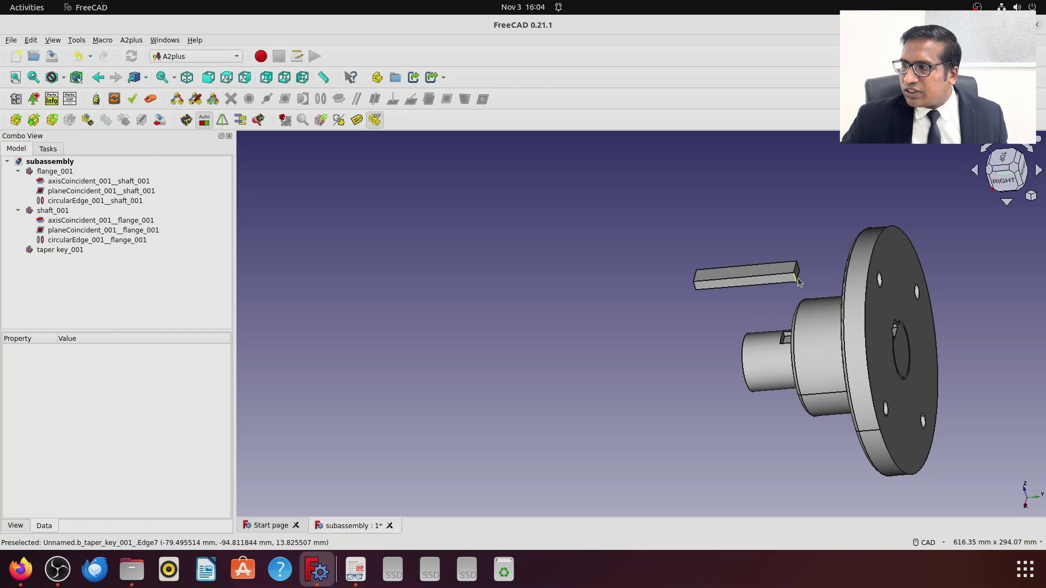
click(800, 279)
scroll(973, 316, down, 2)
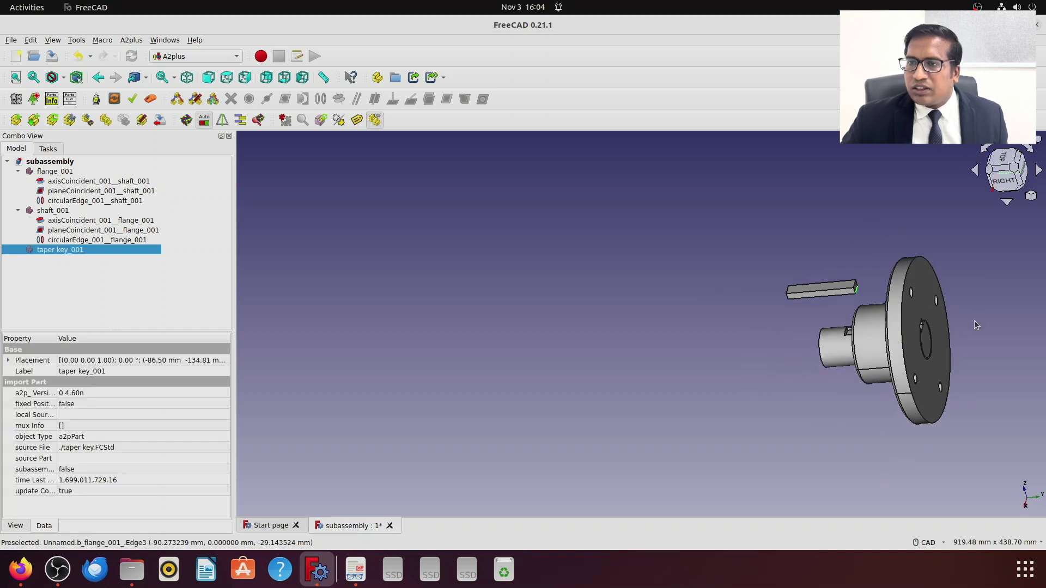
click(15, 77)
middle_drag(871, 297, 805, 318)
ctrl+click(736, 283)
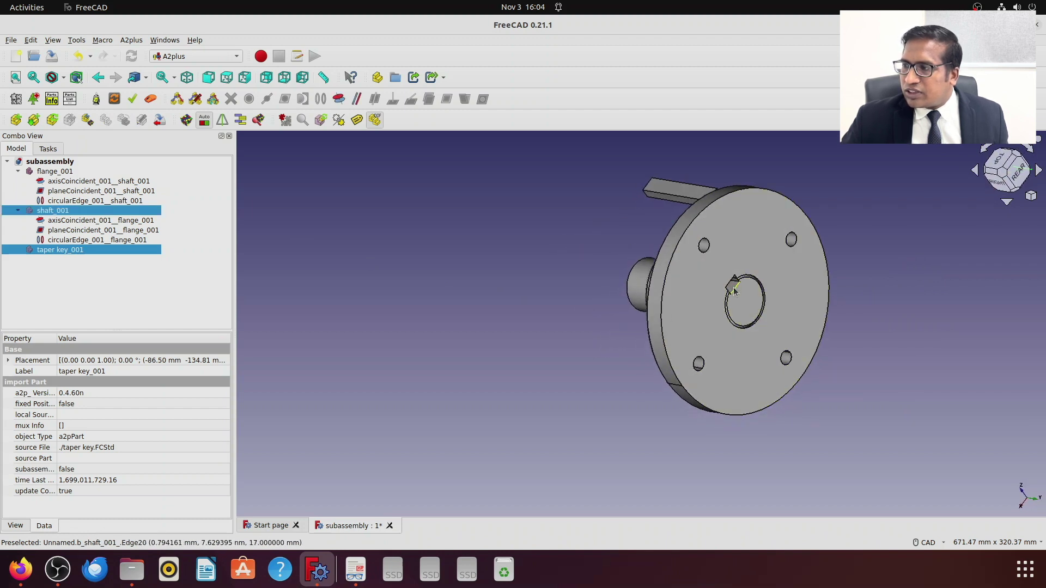
scroll(482, 251, down, 2)
middle_drag(480, 252, 540, 252)
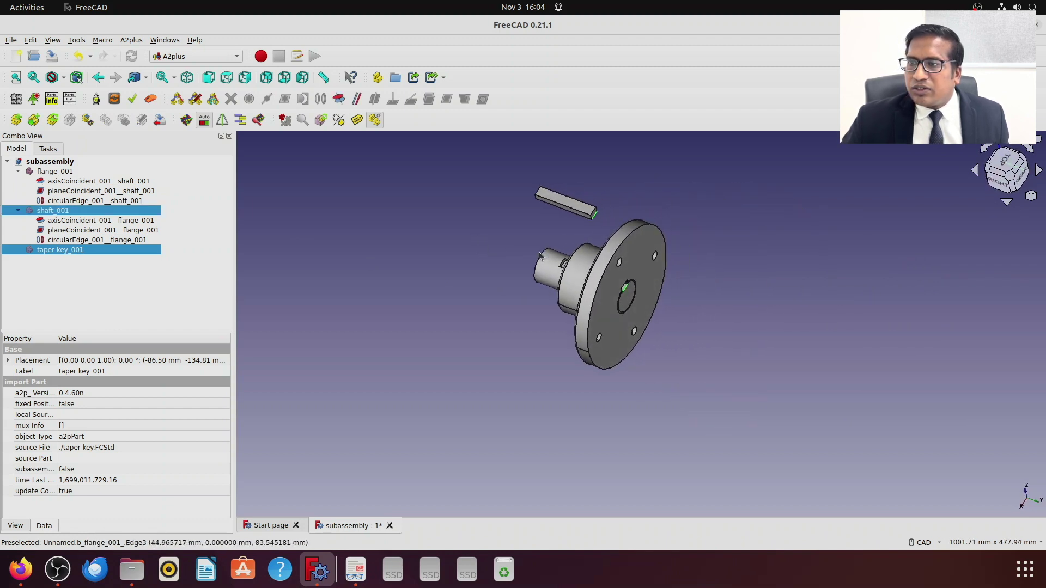
click(357, 99)
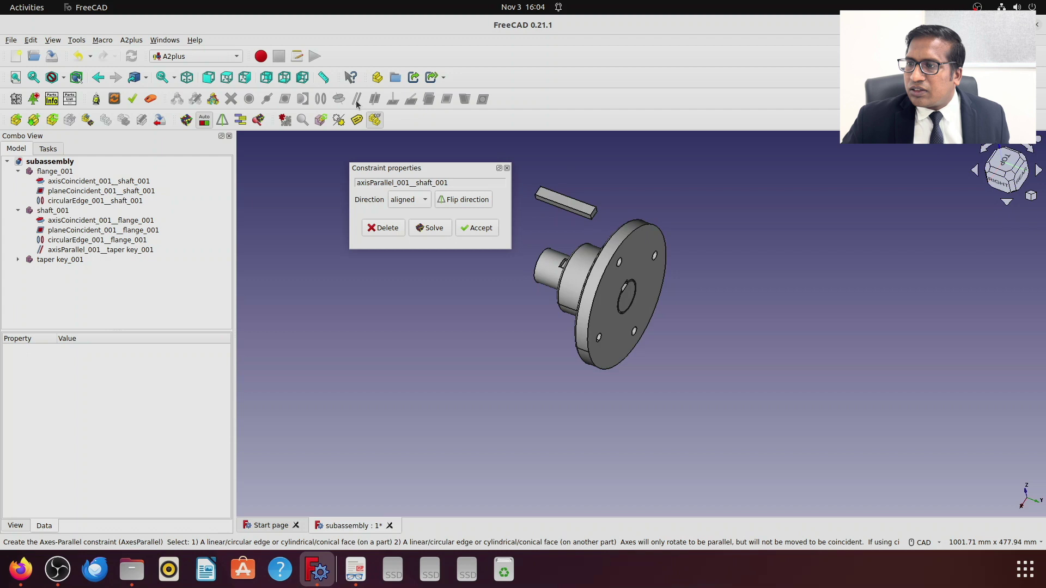
click(432, 231)
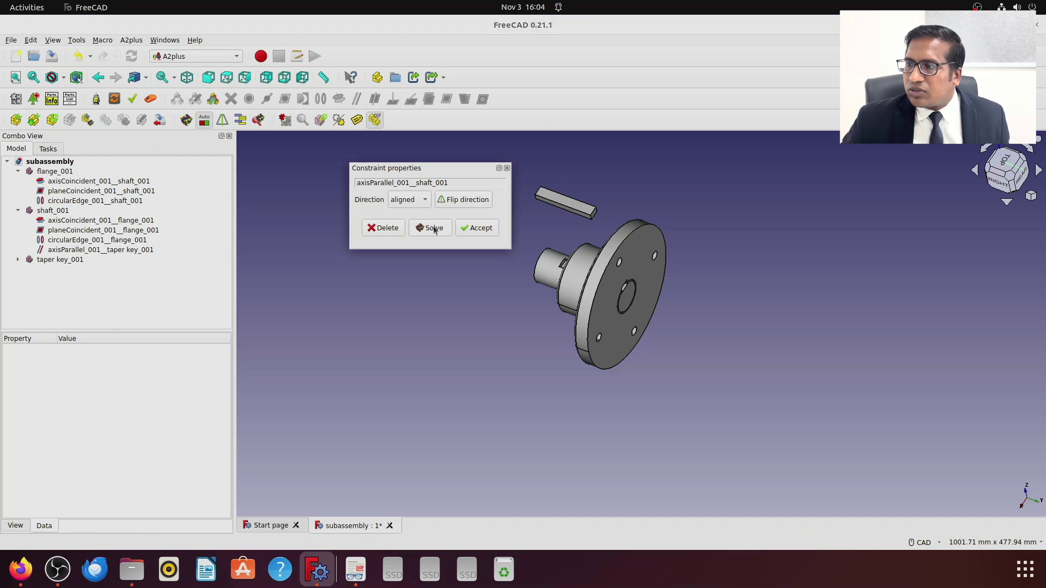
click(473, 230)
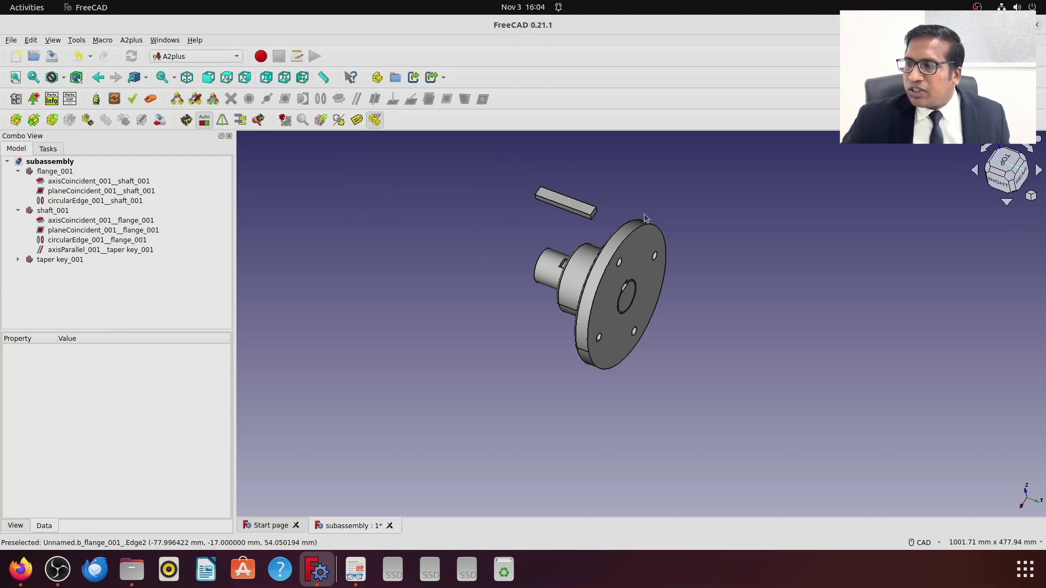
Step: Review the axis parallel constraint's properties and its entries under the shaft and taper key, and inspect the key's alignment
scroll(554, 272, up, 3)
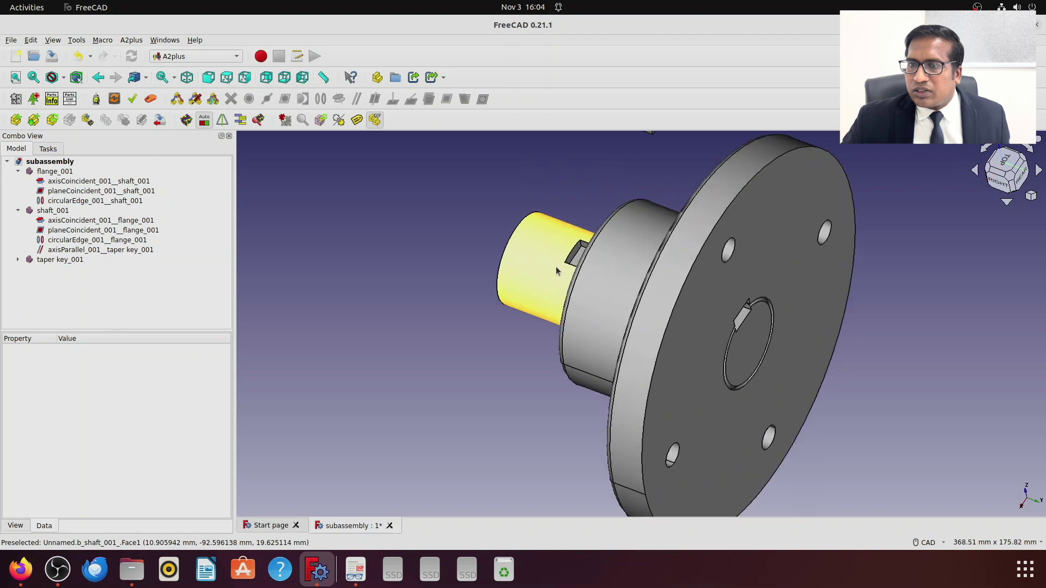
scroll(537, 235, up, 2)
scroll(533, 231, down, 1)
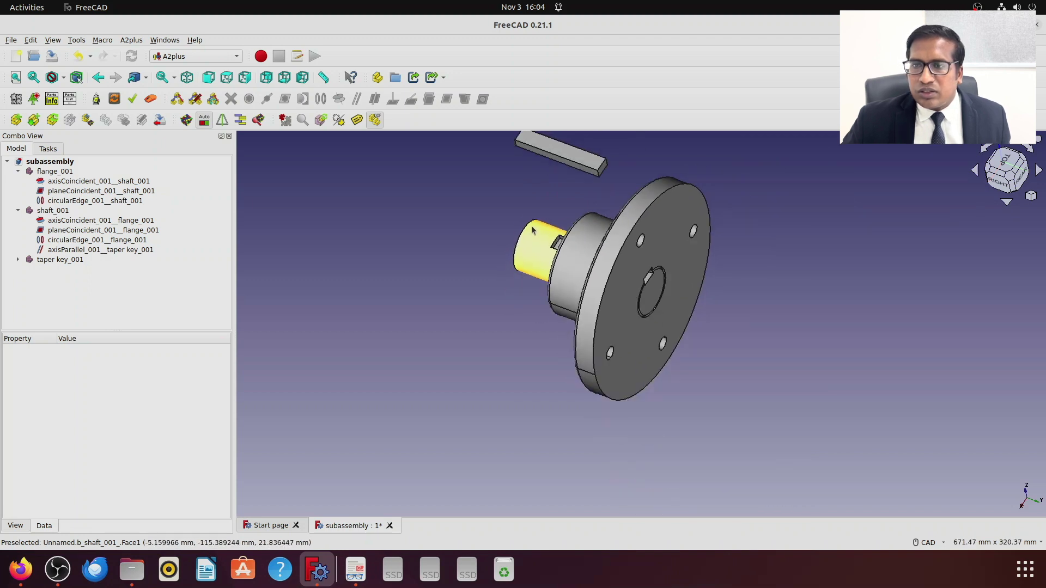
click(87, 252)
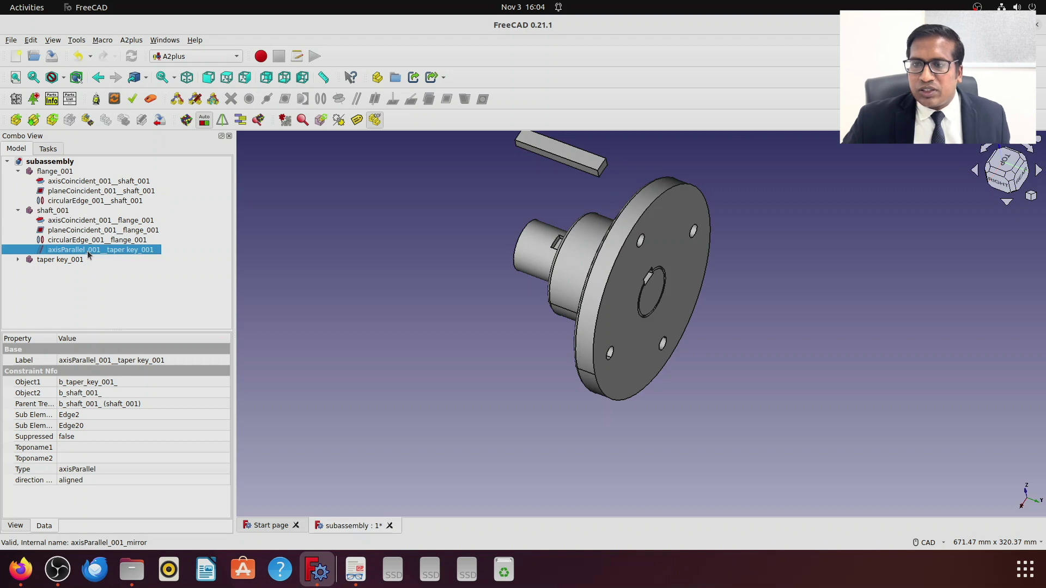
click(19, 259)
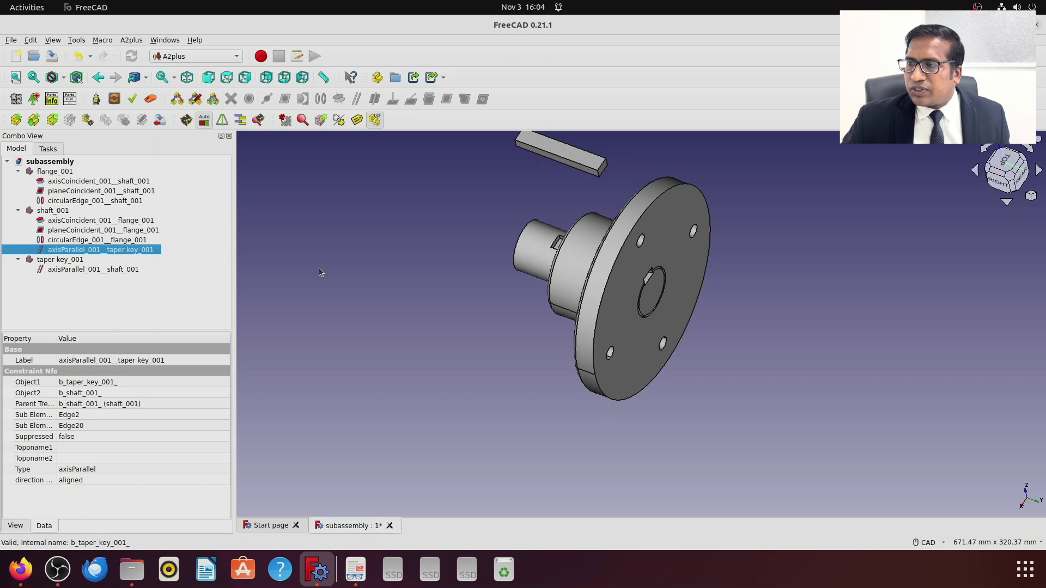
scroll(541, 272, up, 2)
scroll(551, 179, down, 5)
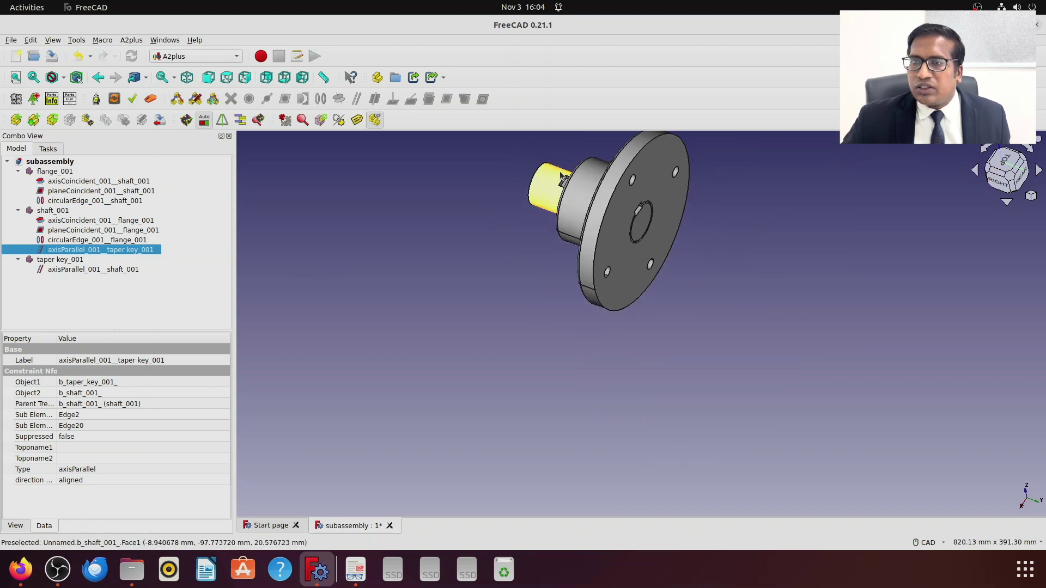
click(15, 77)
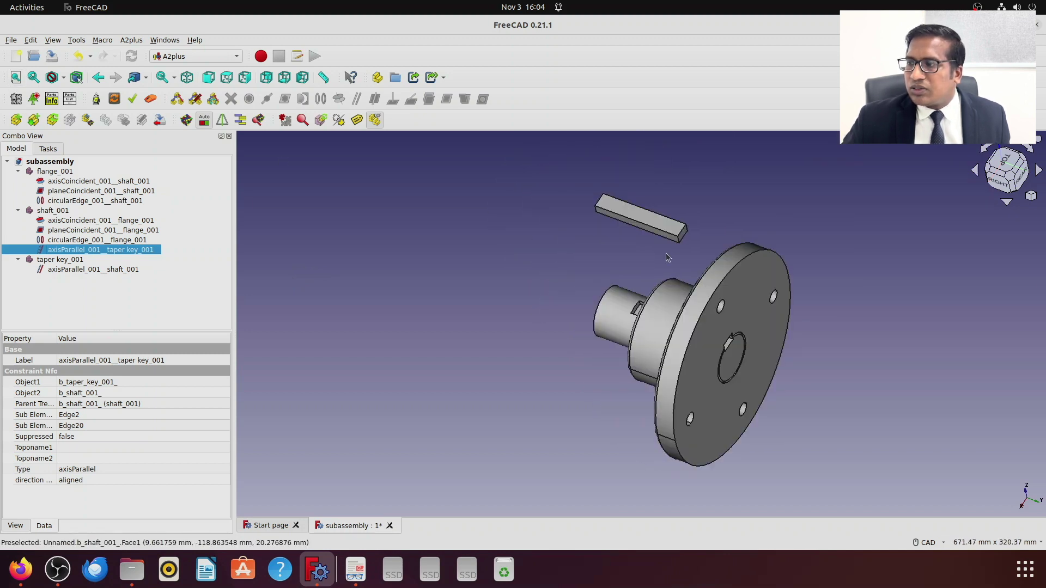
Step: Add, solve and accept an aligned plane coincident constraint with 0 mm offset between the taper key's bottom face and the shaft keyway's floor
scroll(675, 256, up, 2)
middle_drag(551, 274, 792, 238)
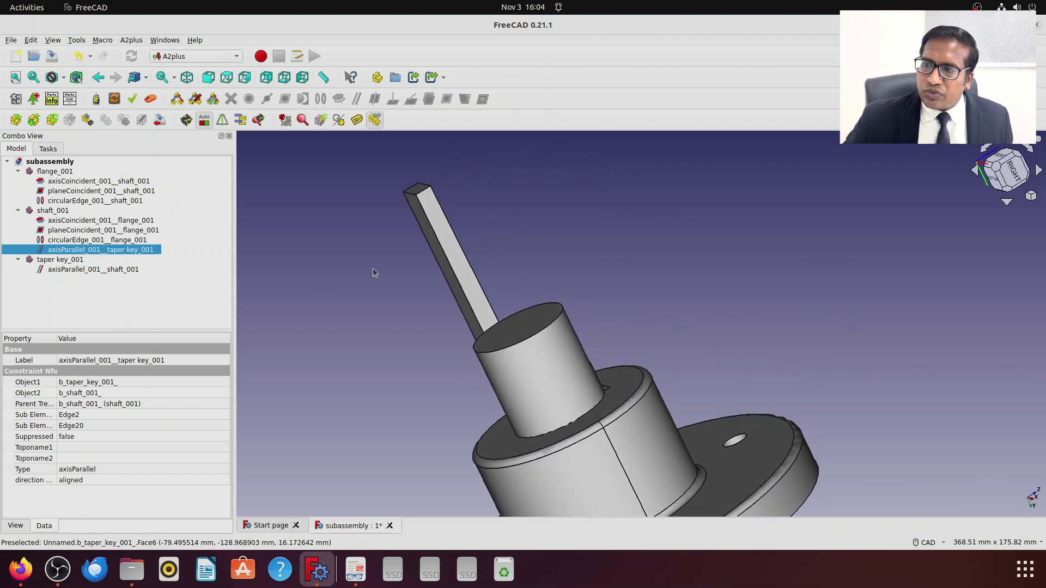
click(447, 263)
scroll(682, 282, down, 1)
scroll(683, 285, down, 2)
middle_drag(717, 278, 570, 334)
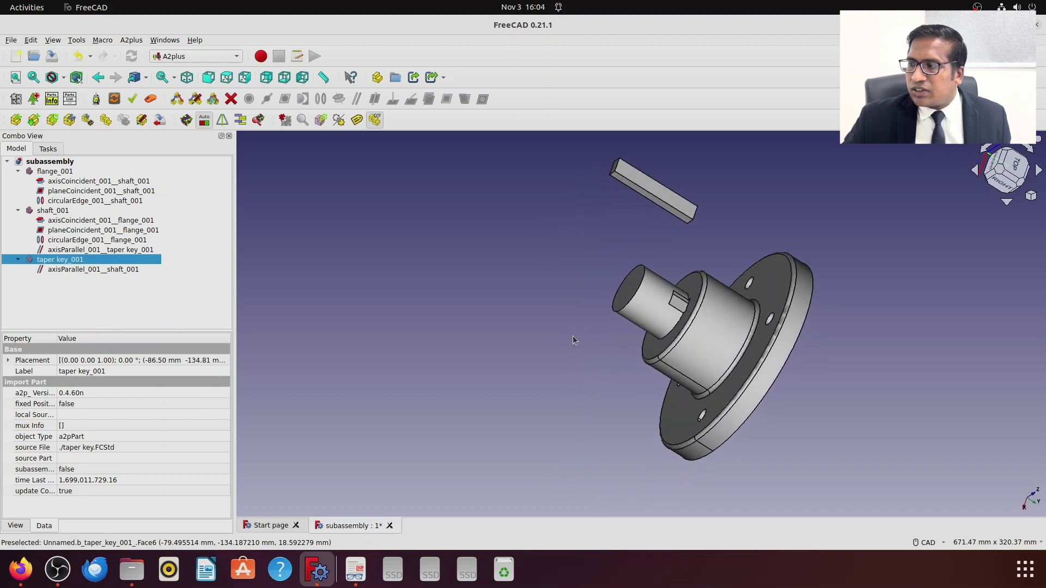
scroll(731, 245, up, 3)
ctrl+click(614, 387)
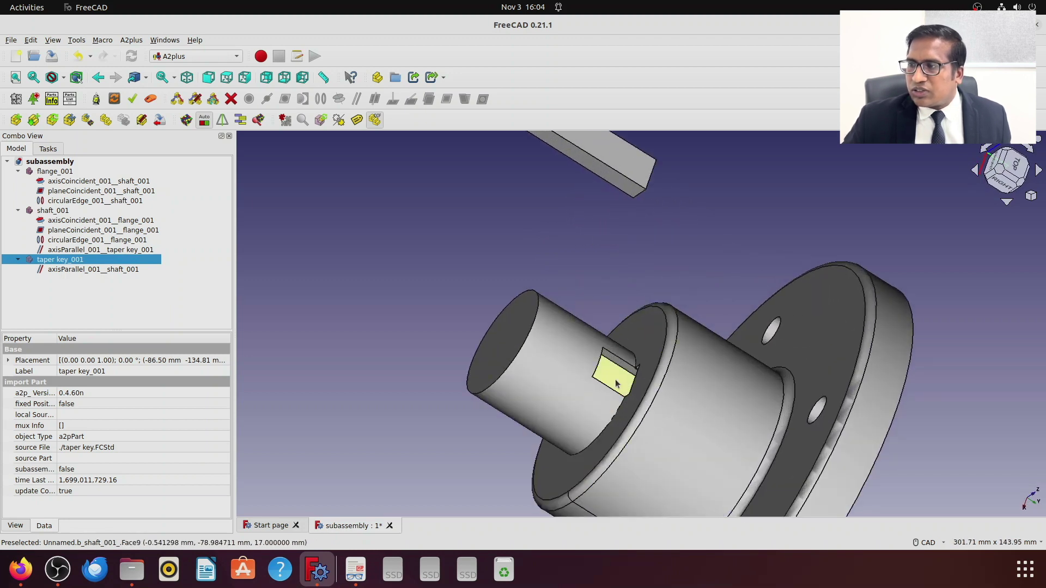
click(447, 99)
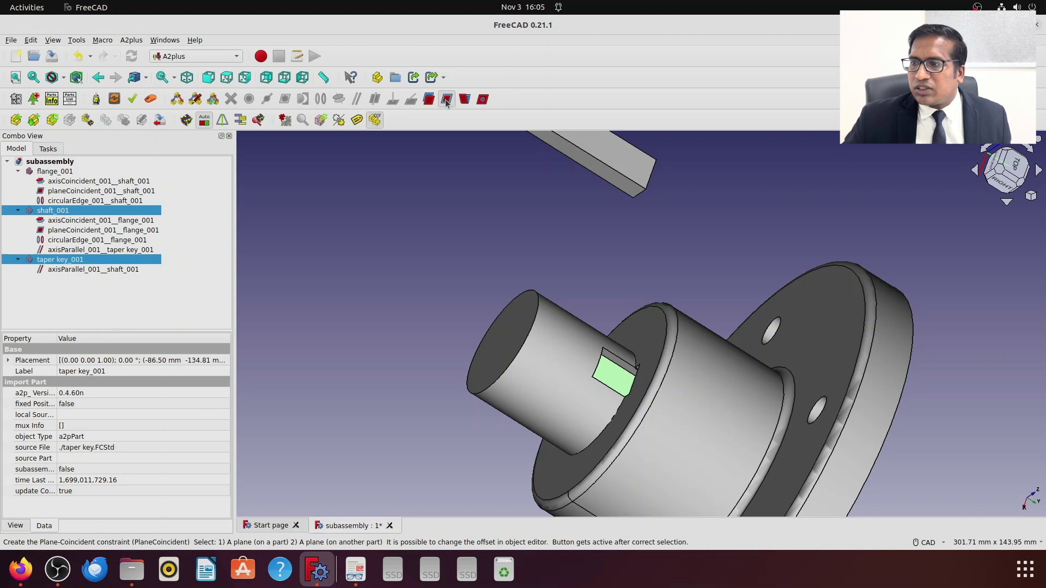
click(468, 251)
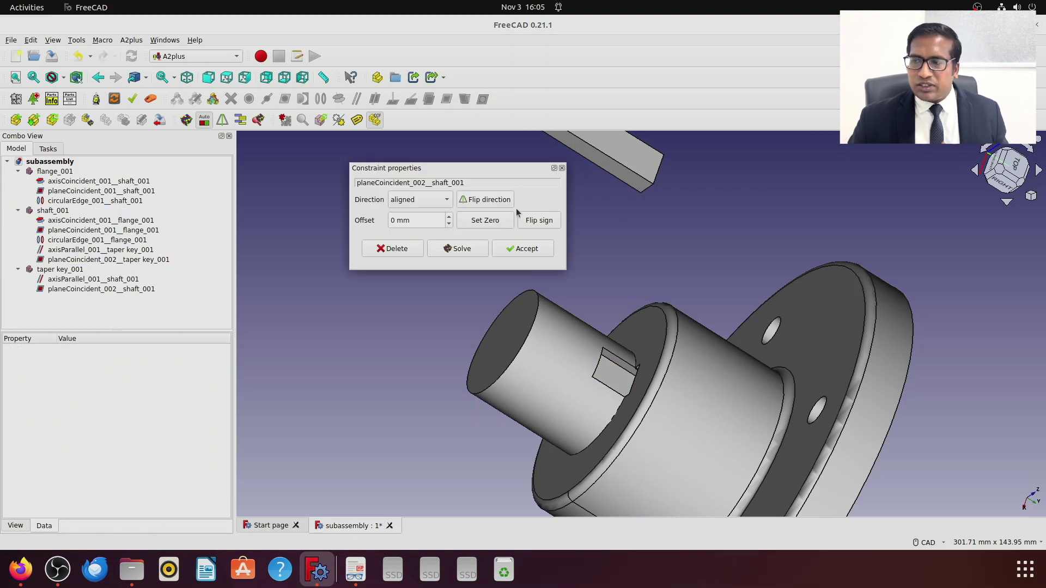
click(520, 249)
Step: Add and accept an opposed plane coincident constraint with 0 mm offset between the taper key's long side face and the shaft keyway's side wall
scroll(642, 222, down, 2)
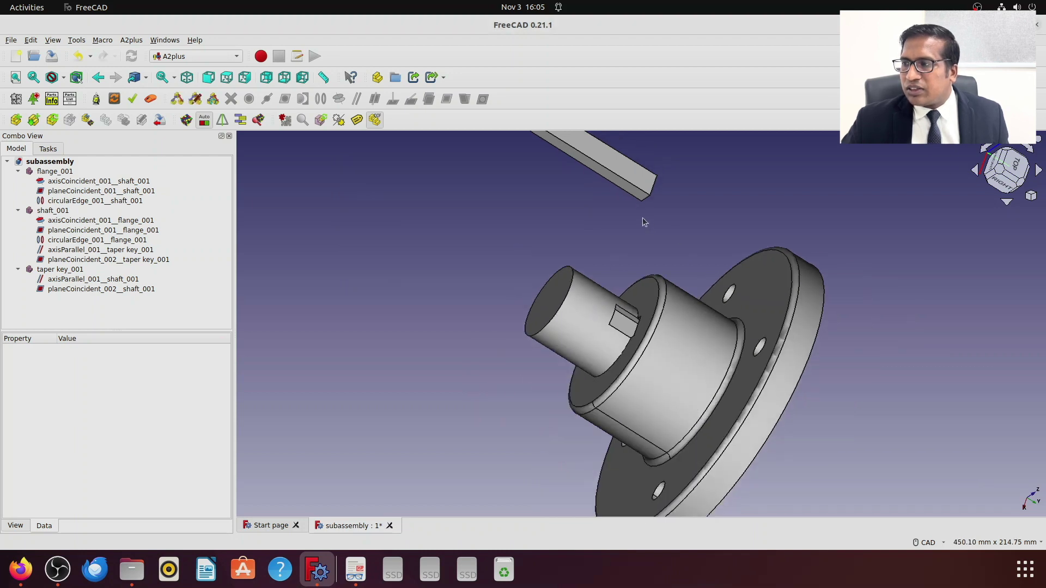
click(638, 197)
scroll(669, 242, down, 2)
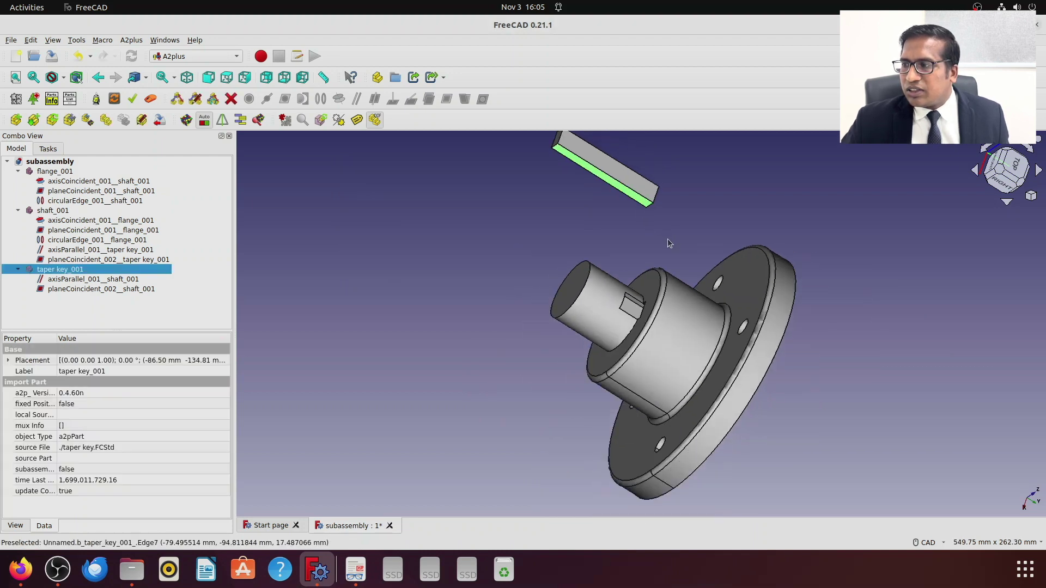
middle_drag(672, 233, 661, 306)
scroll(648, 192, up, 3)
ctrl+click(651, 188)
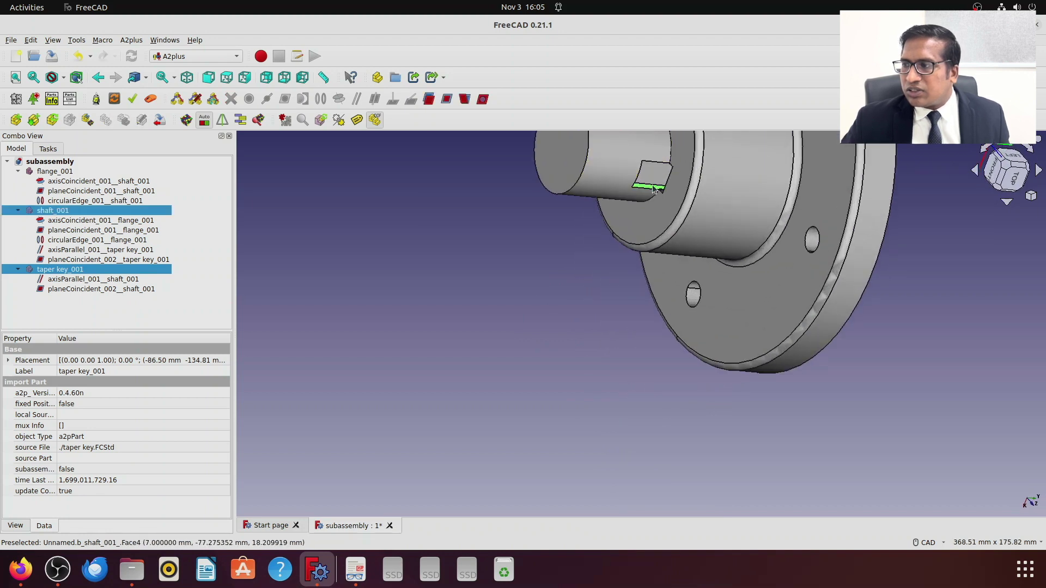
scroll(667, 188, down, 6)
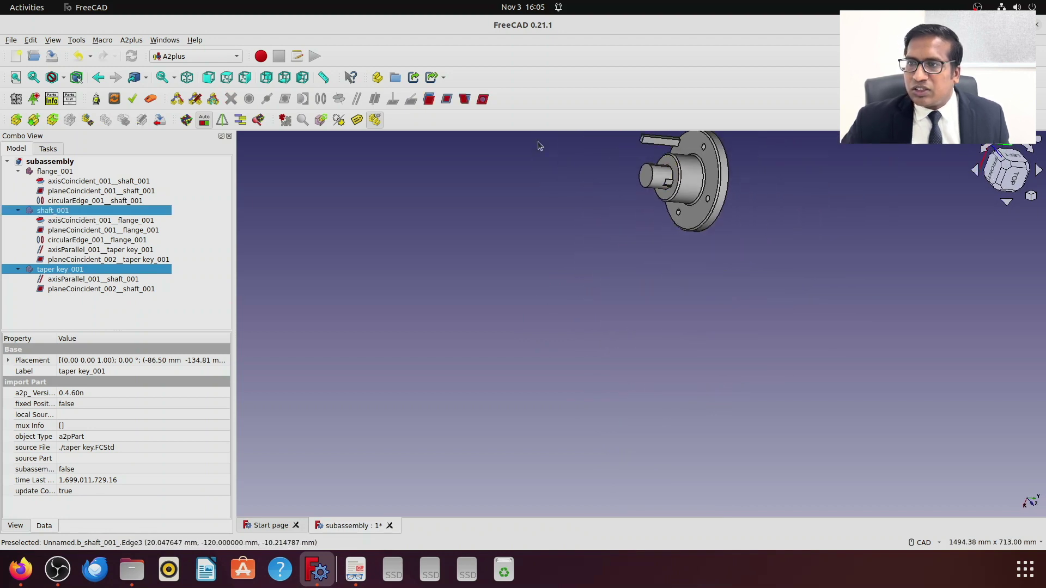
click(447, 99)
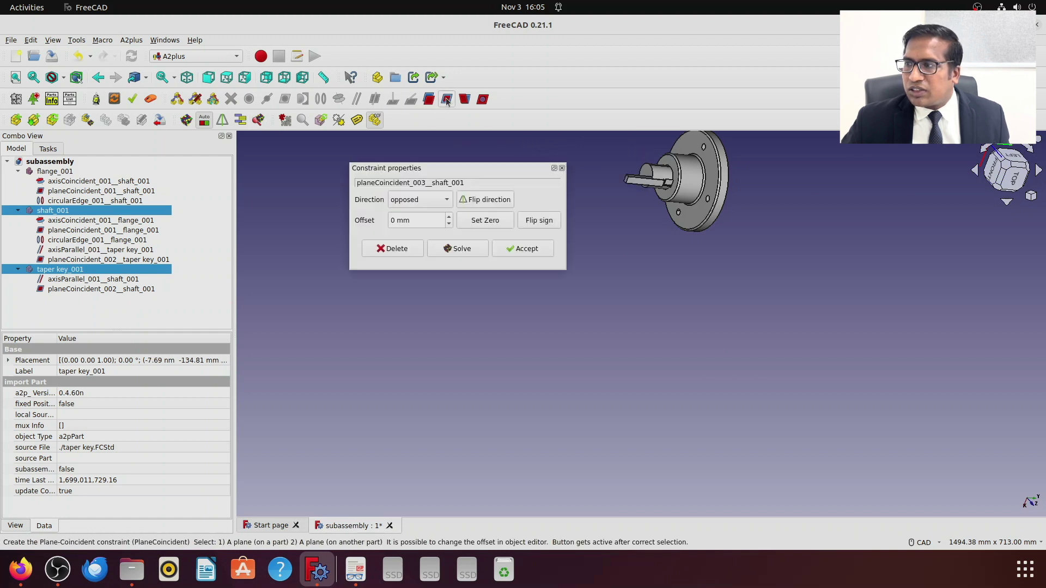
scroll(811, 203, up, 3)
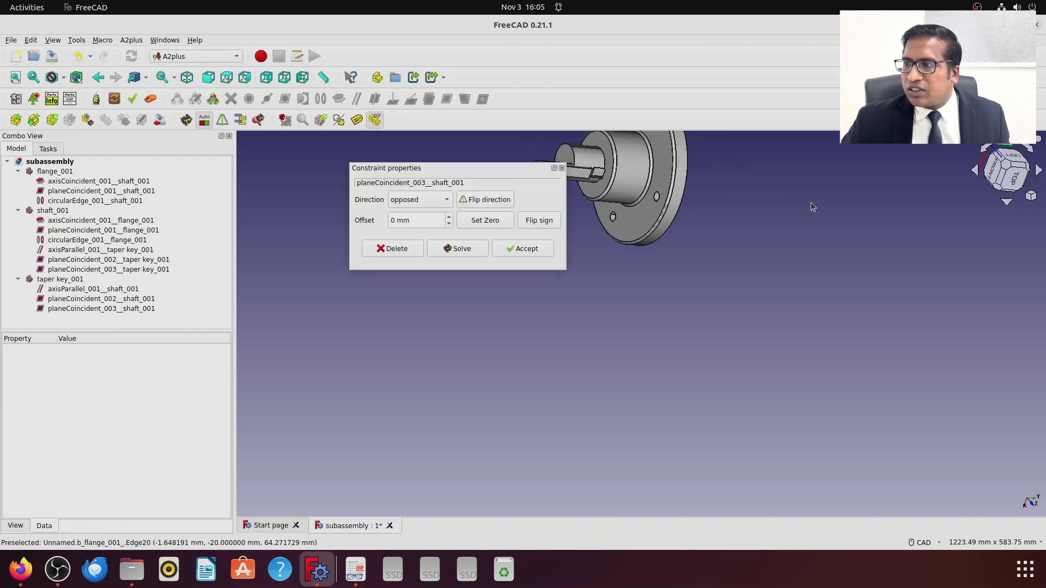
click(521, 249)
Step: Display the degrees-of-freedom labels on the assembly to check the taper key's remaining freedom, and hide them again
scroll(603, 200, down, 1)
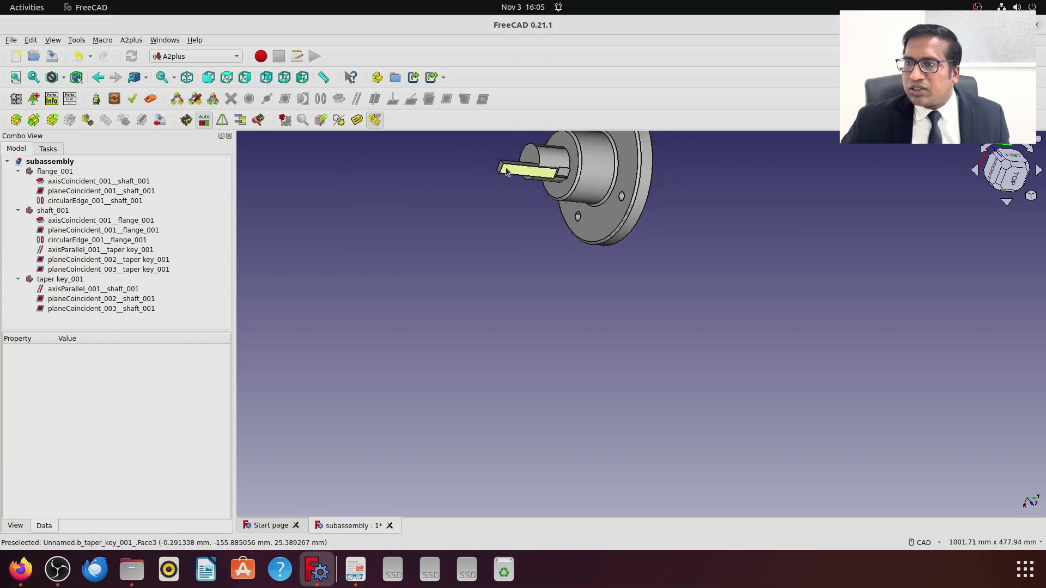
click(375, 121)
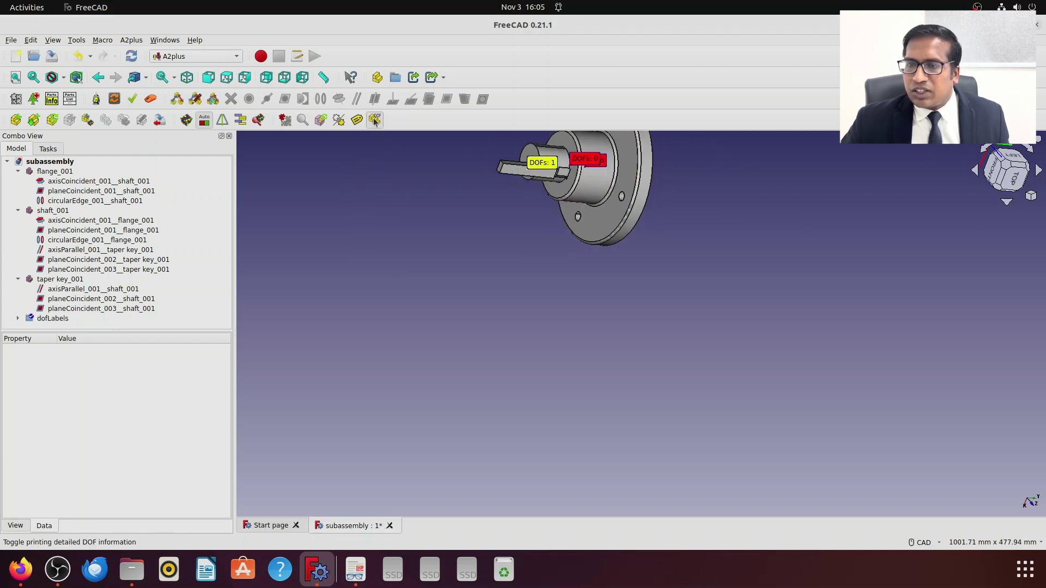
click(375, 120)
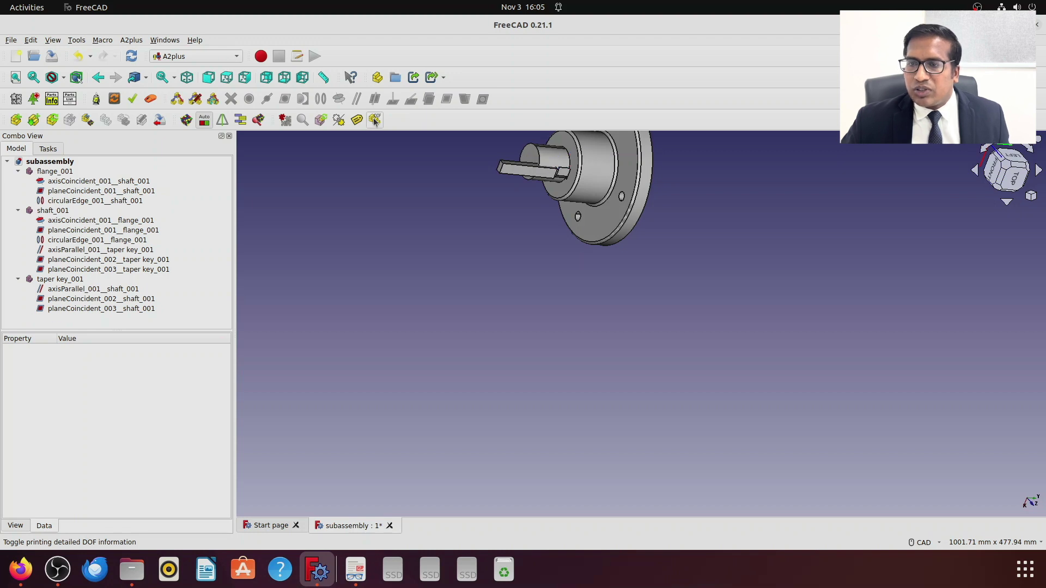
Step: Delete the axis parallel constraint between the taper key and the shaft, including its entries under both parts
click(124, 289)
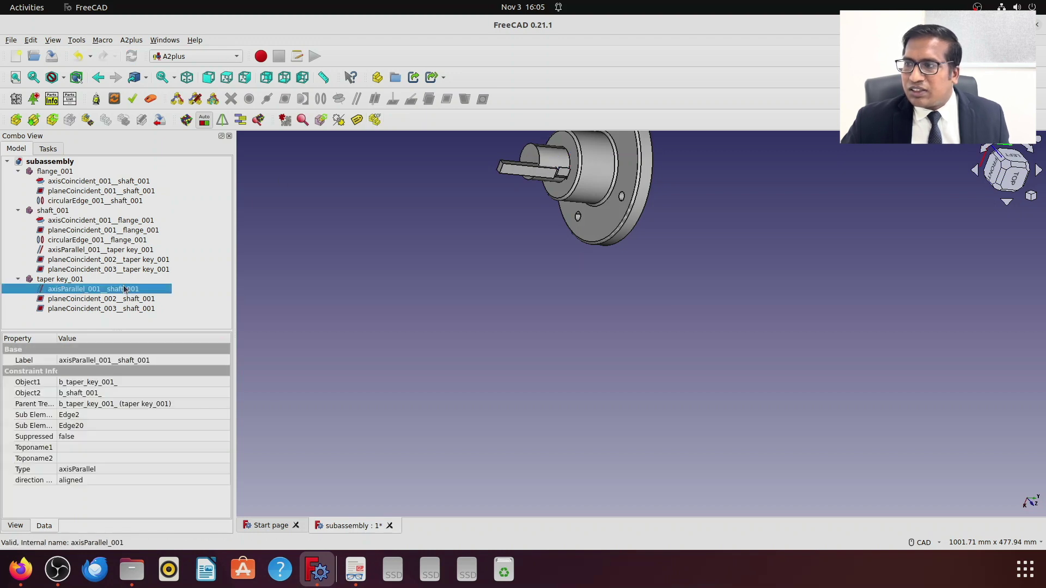
scroll(507, 217, down, 2)
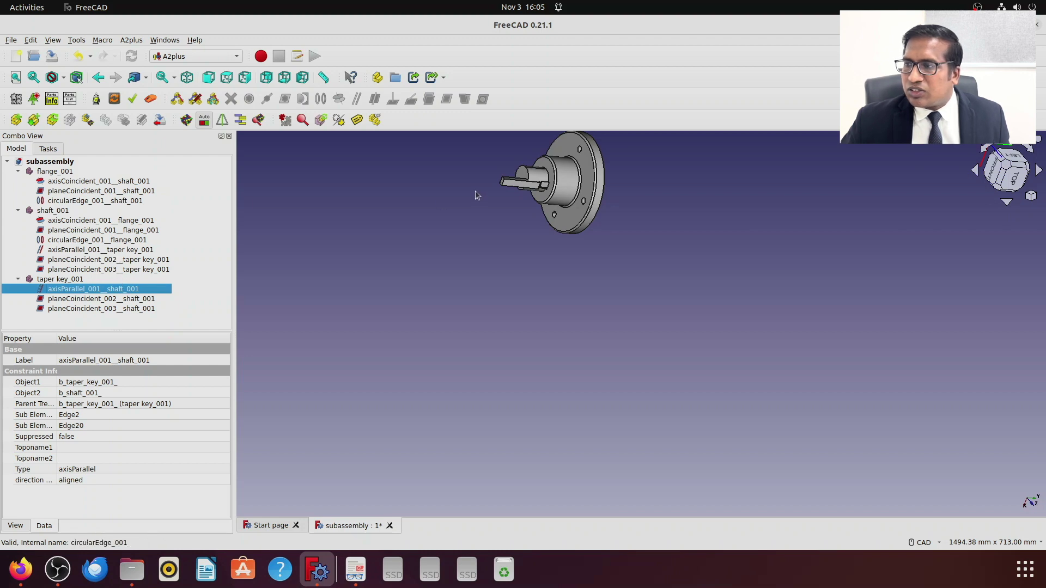
scroll(482, 196, up, 3)
click(19, 80)
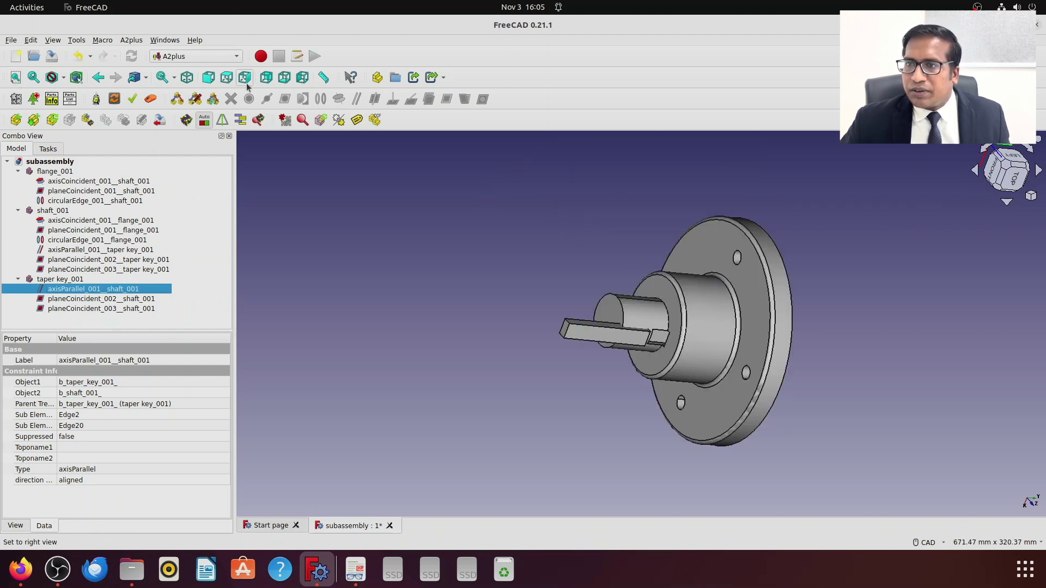
click(191, 80)
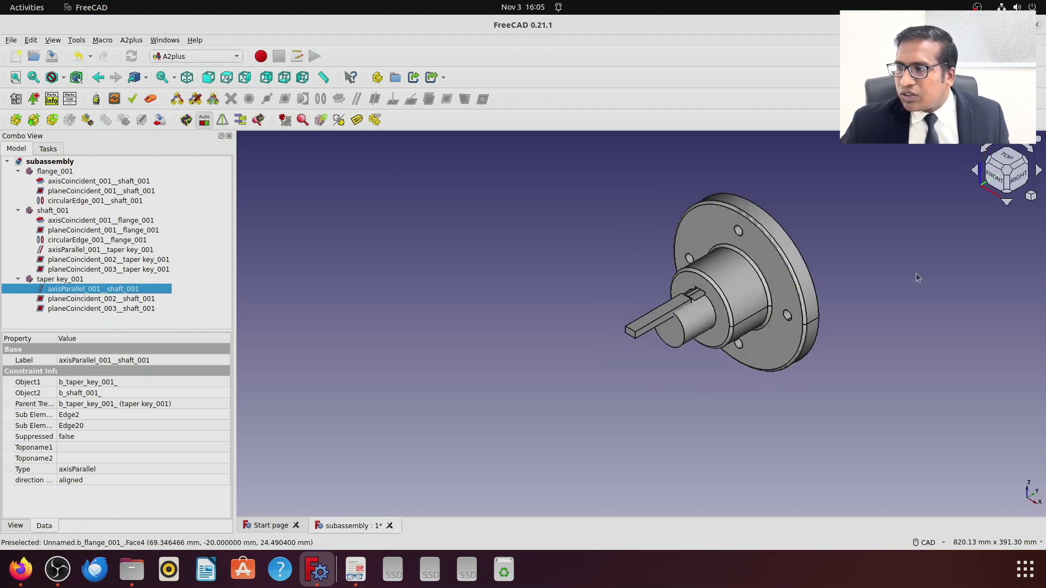
scroll(916, 272, up, 2)
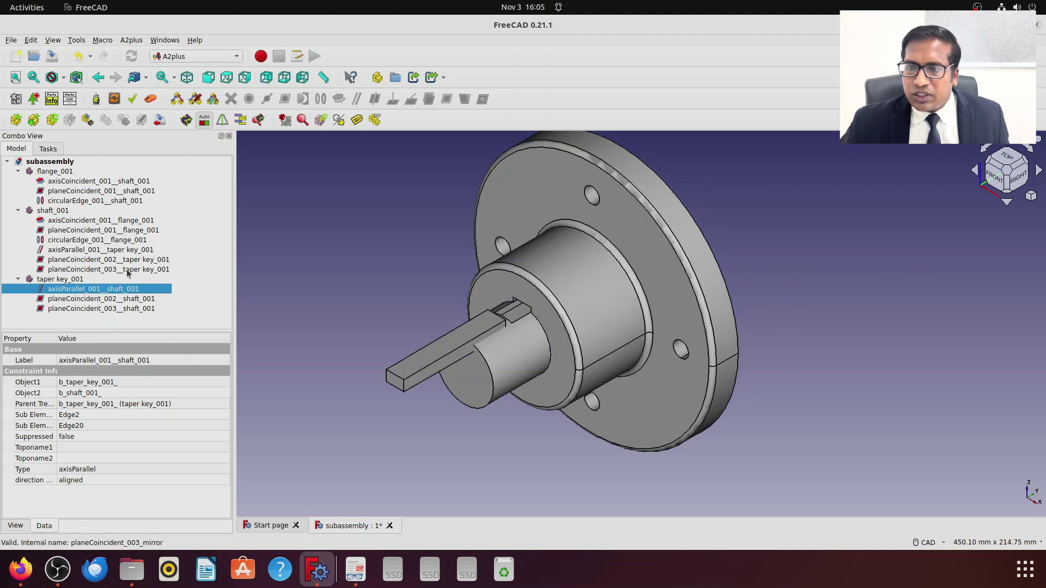
ctrl+click(116, 249)
right_click(116, 250)
click(201, 379)
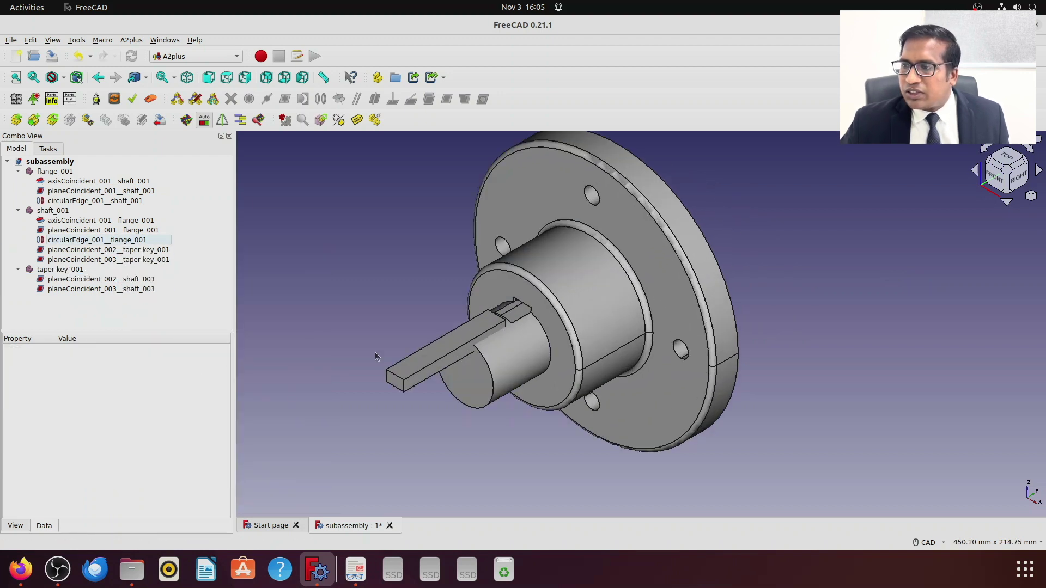
Step: Try to add an axis coincident constraint between the taper key's flange-side end edge and the keyway edge on the flange's outer face
scroll(838, 306, down, 1)
middle_drag(838, 305, 708, 326)
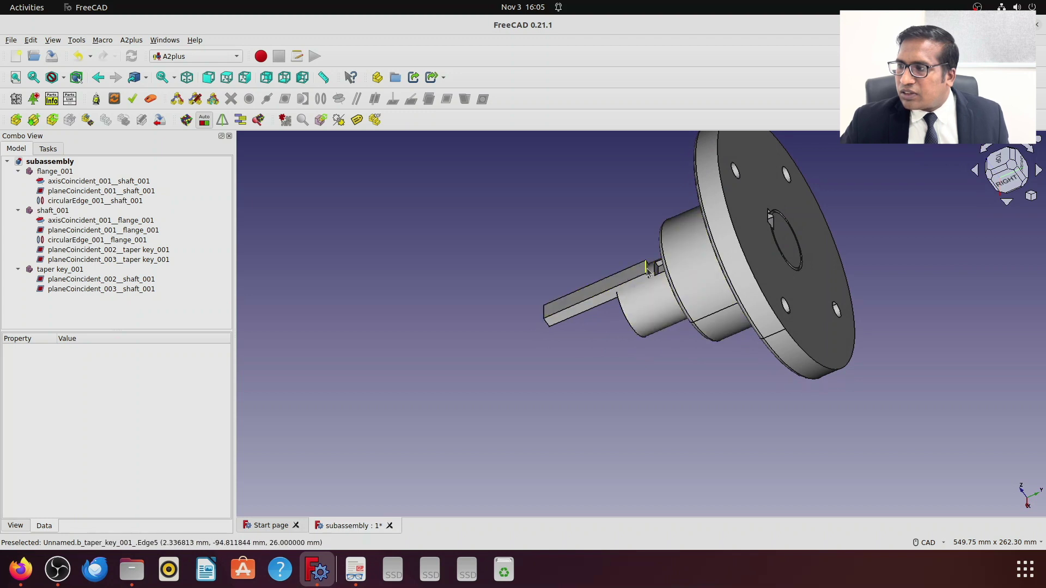
click(647, 270)
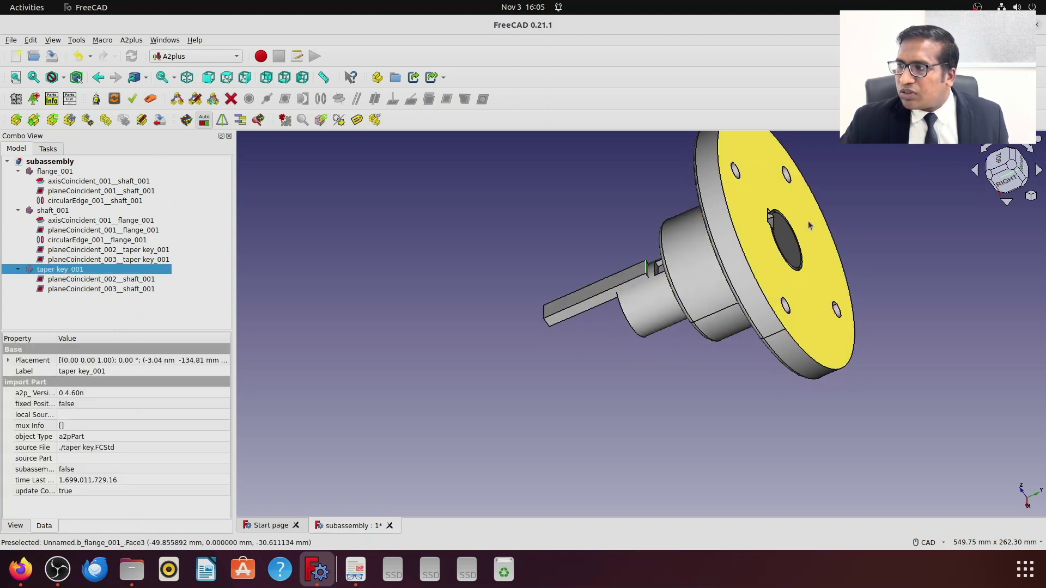
scroll(839, 218, up, 5)
scroll(859, 211, up, 2)
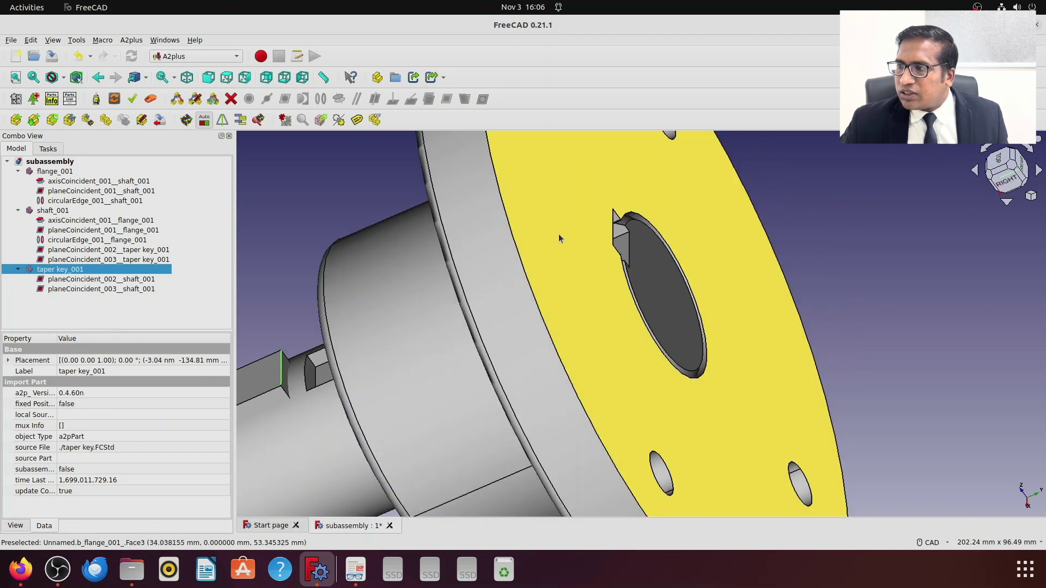
ctrl+click(614, 227)
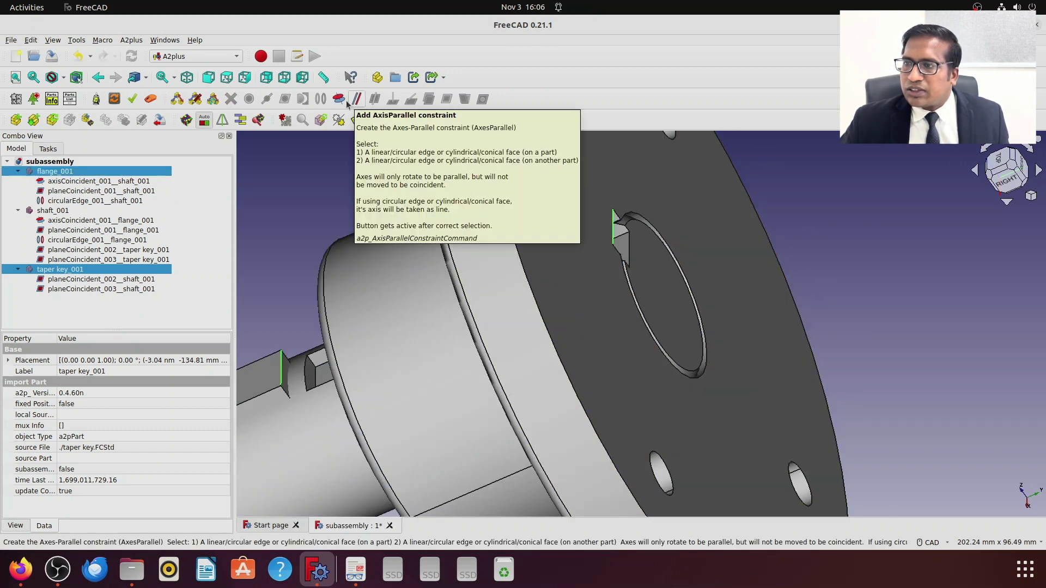
click(338, 99)
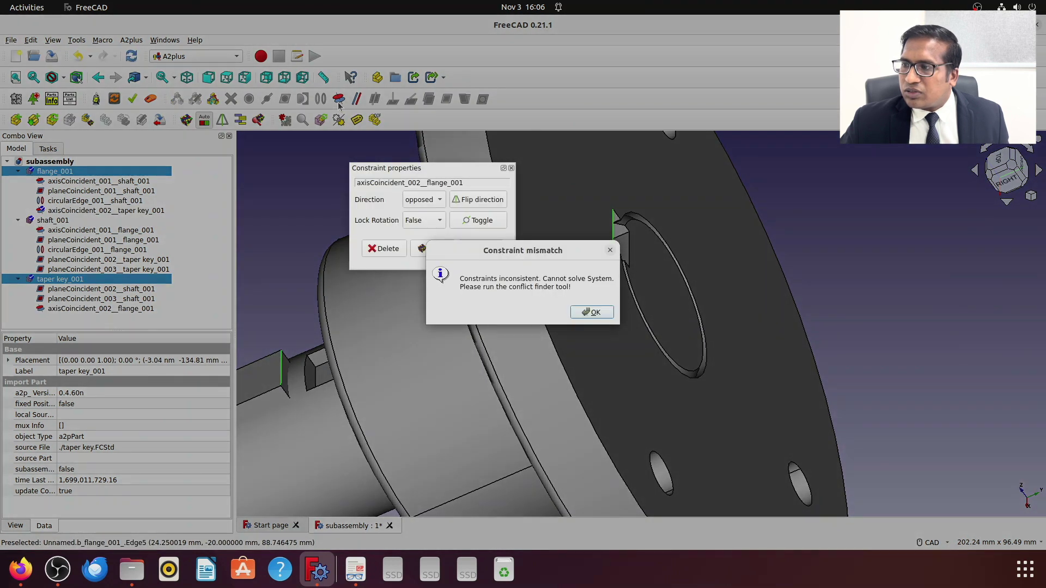
click(592, 312)
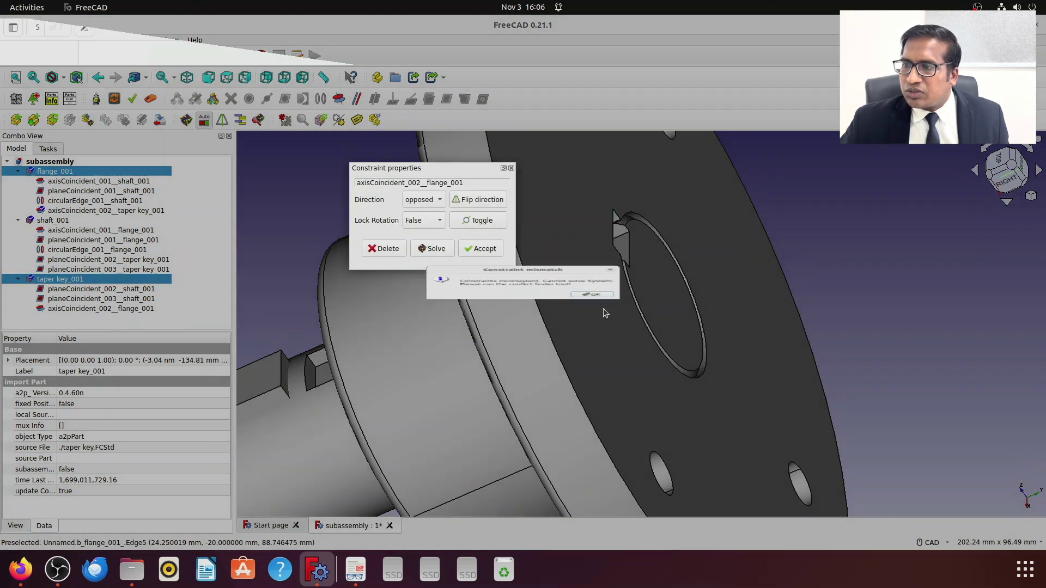
Step: Delete the axis coincident constraint between the taper key and the flange, including its entries under both parts
click(388, 249)
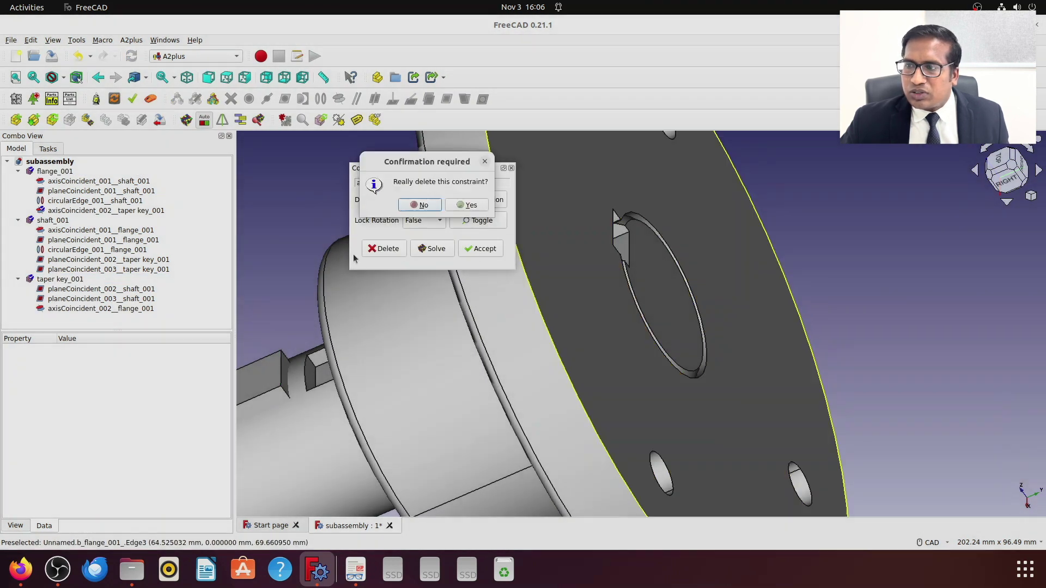
click(453, 205)
click(125, 310)
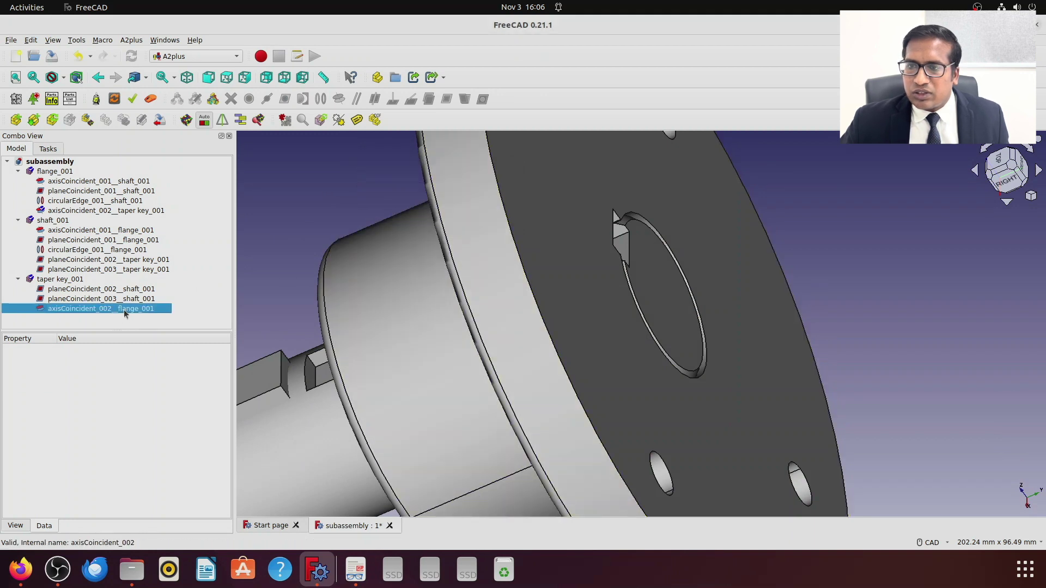
ctrl+click(117, 269)
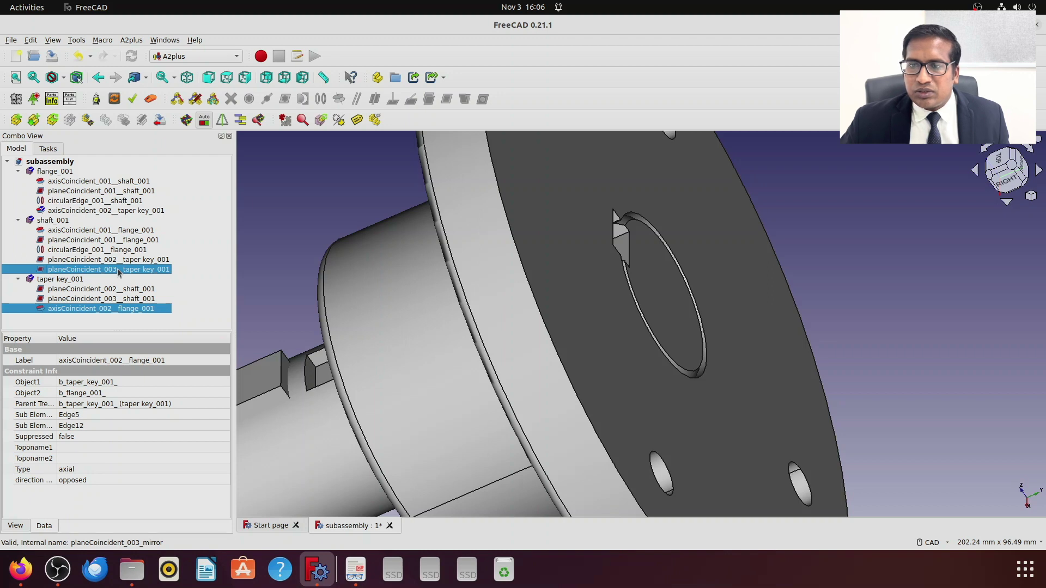
click(114, 212)
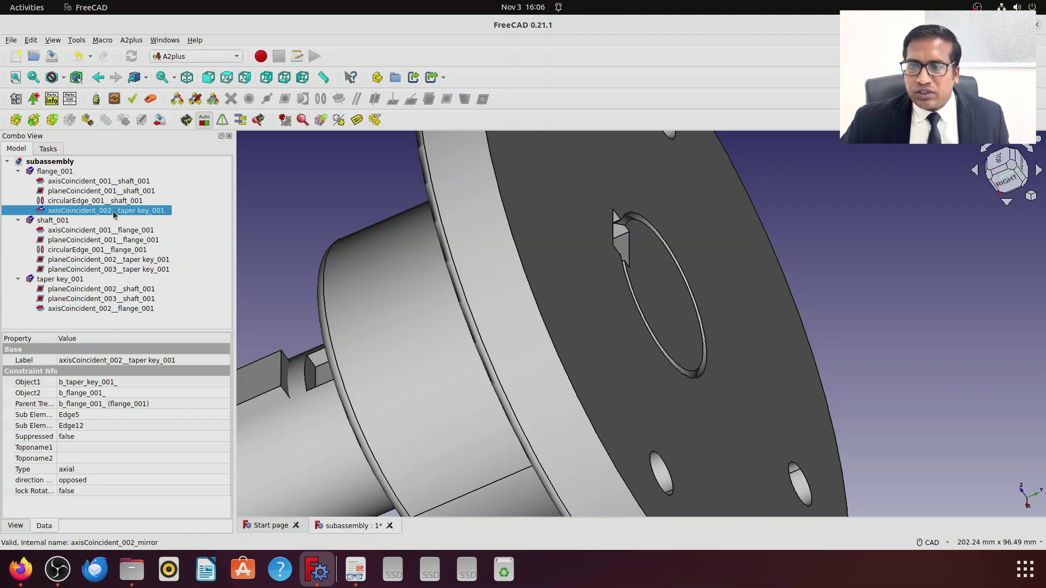
ctrl+click(117, 308)
right_click(116, 309)
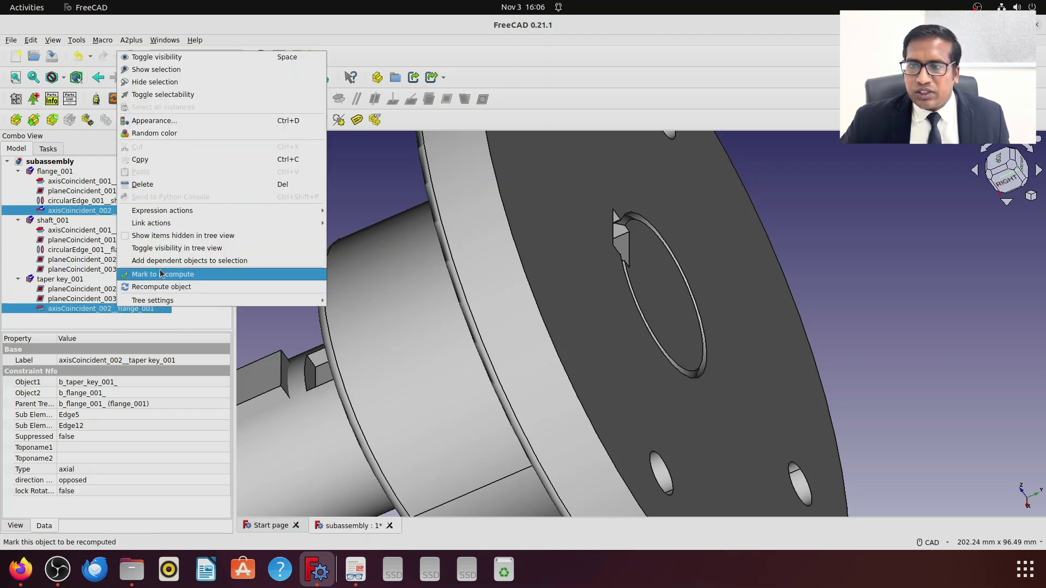
click(190, 184)
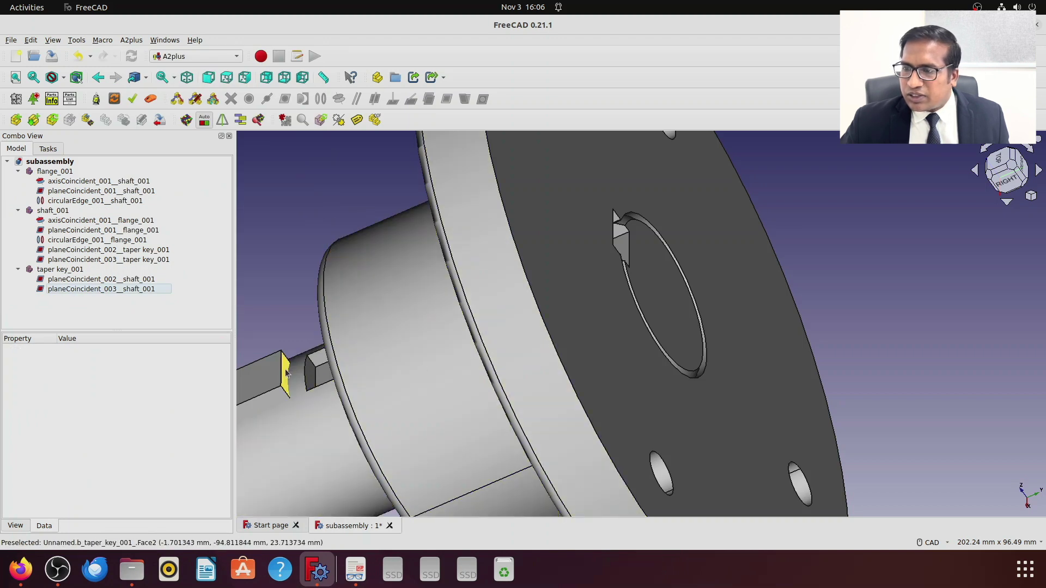
Step: Add and accept an opposed plane coincident constraint with 0 mm offset between the taper key's flange-side end face and the flange's outer face
click(285, 373)
ctrl+click(569, 314)
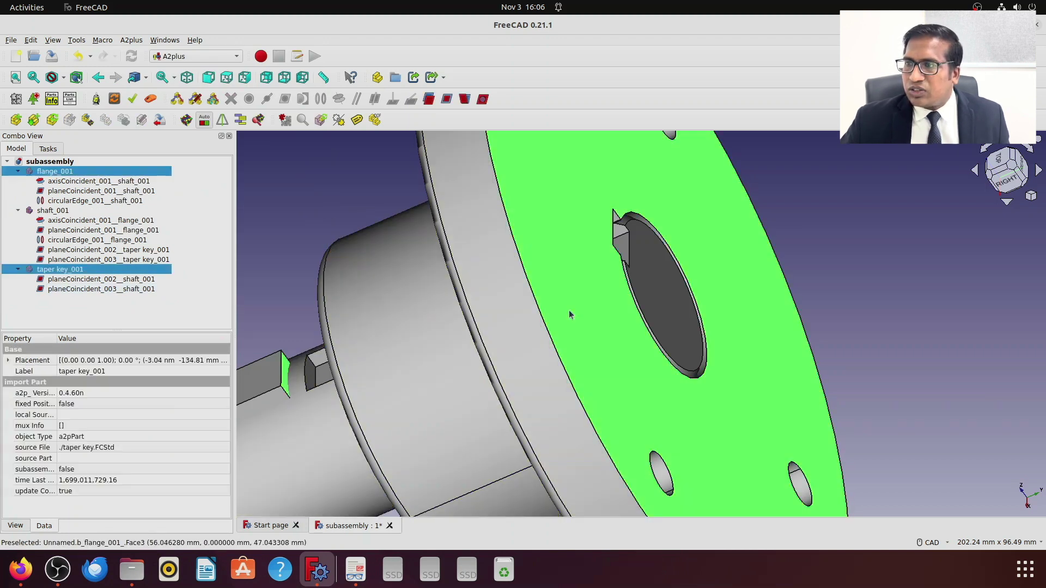
click(446, 99)
scroll(425, 296, down, 2)
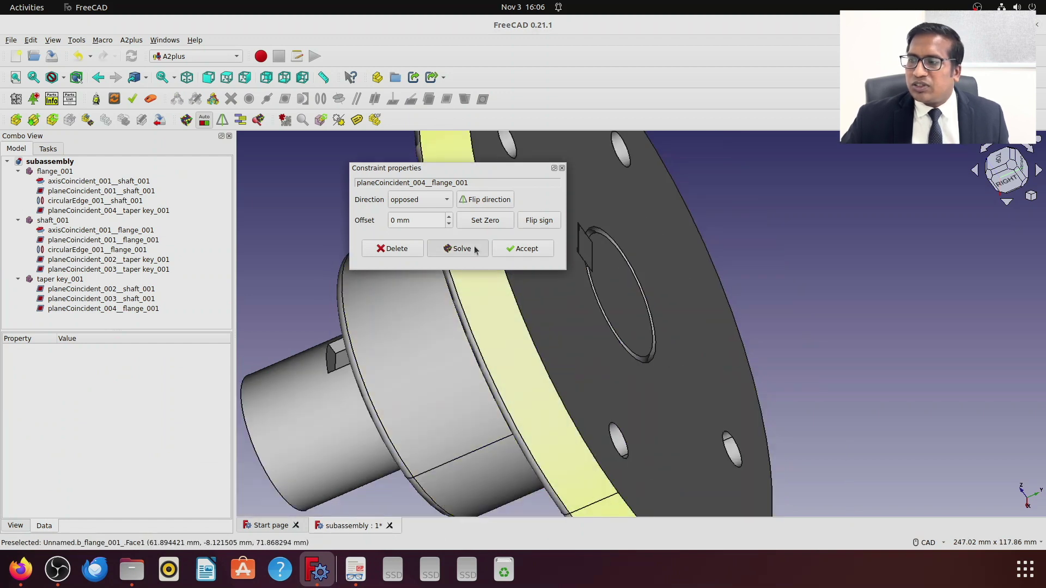
click(522, 249)
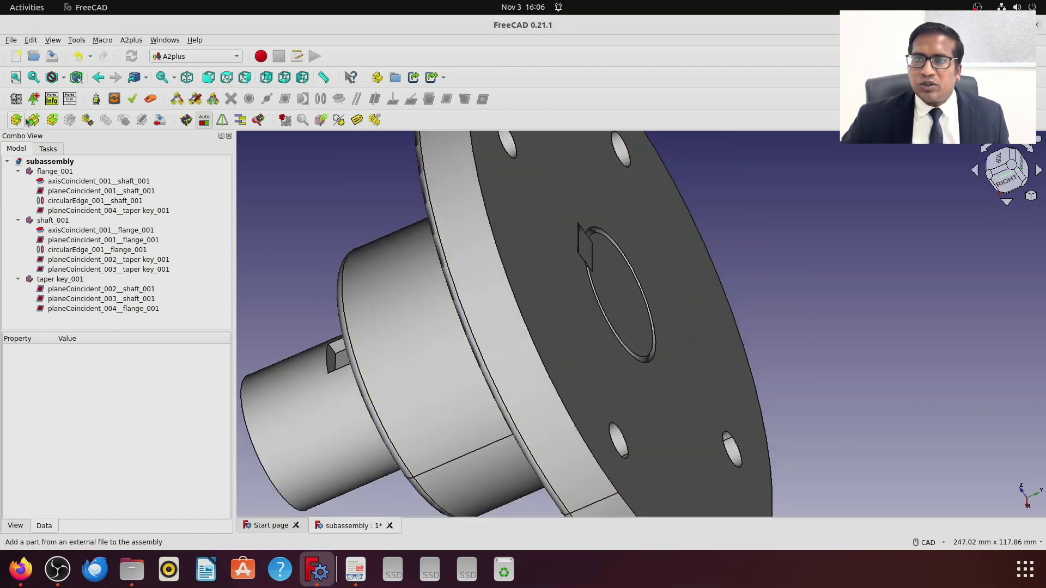
Step: Fit the whole subassembly in isometric view and display the degrees-of-freedom labels on its parts
click(193, 78)
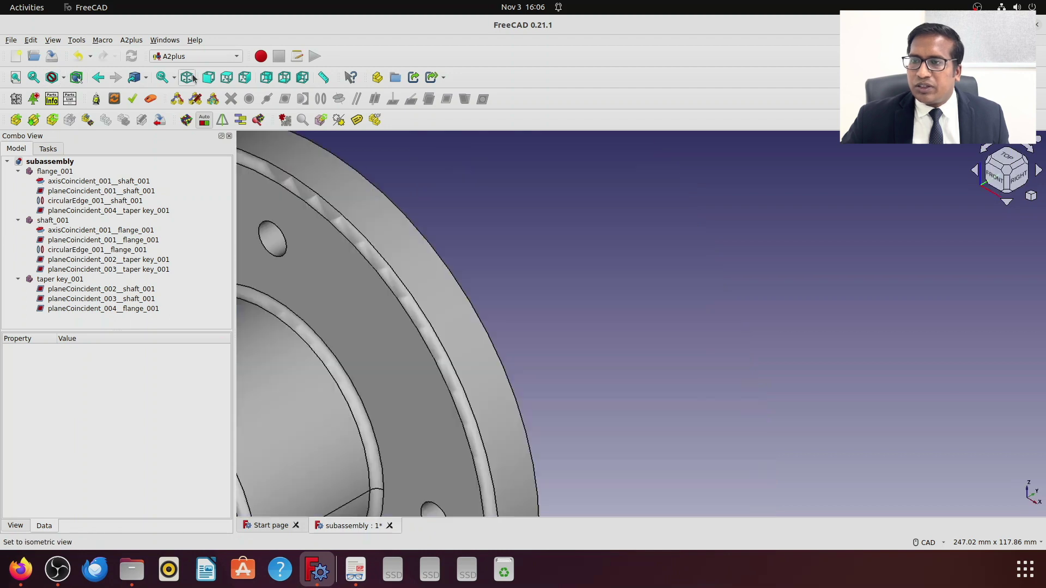
click(16, 77)
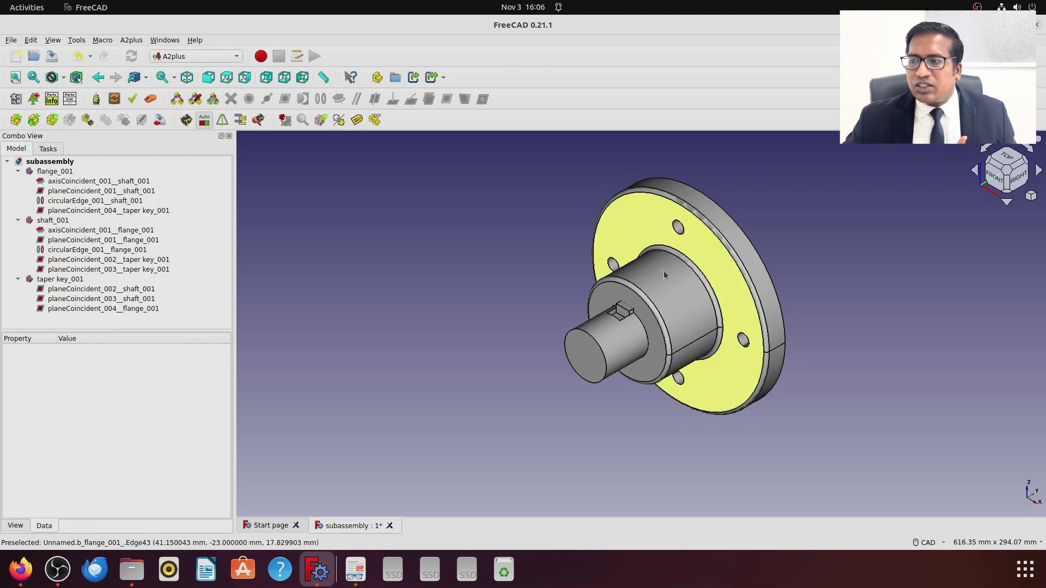
click(375, 120)
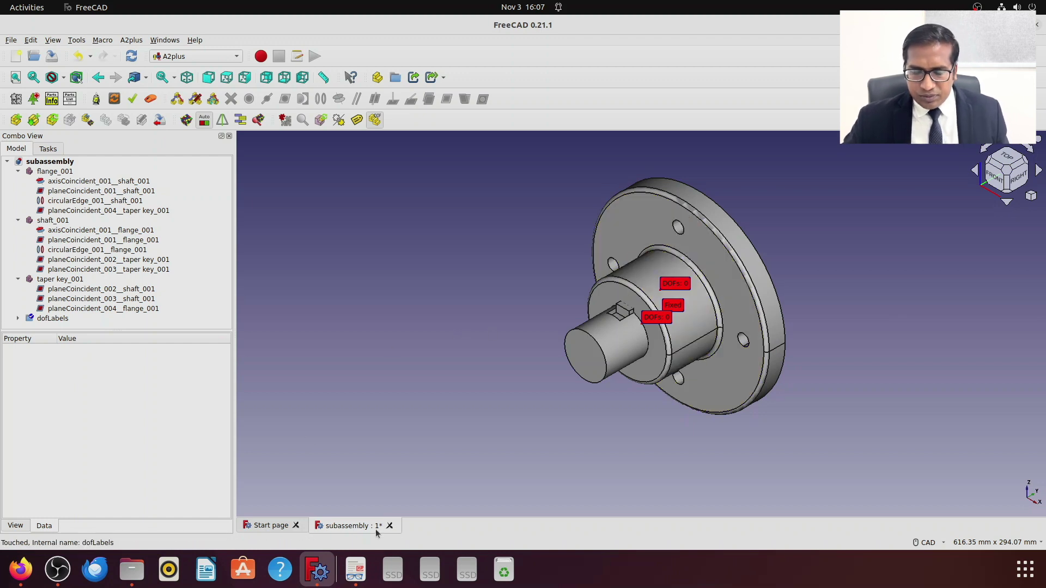
Step: Save the subassembly document and close it
click(11, 40)
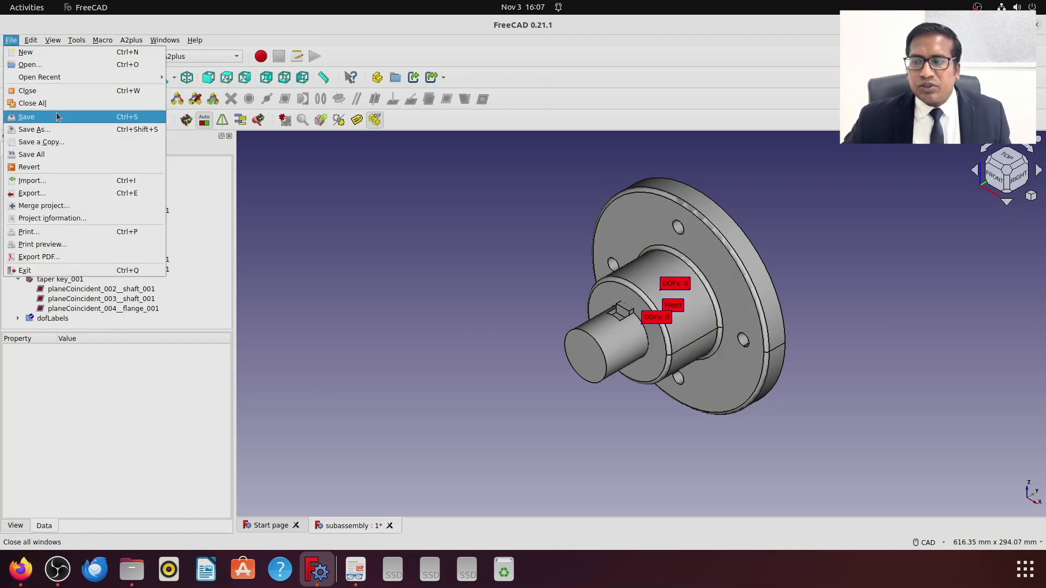
click(27, 117)
click(385, 525)
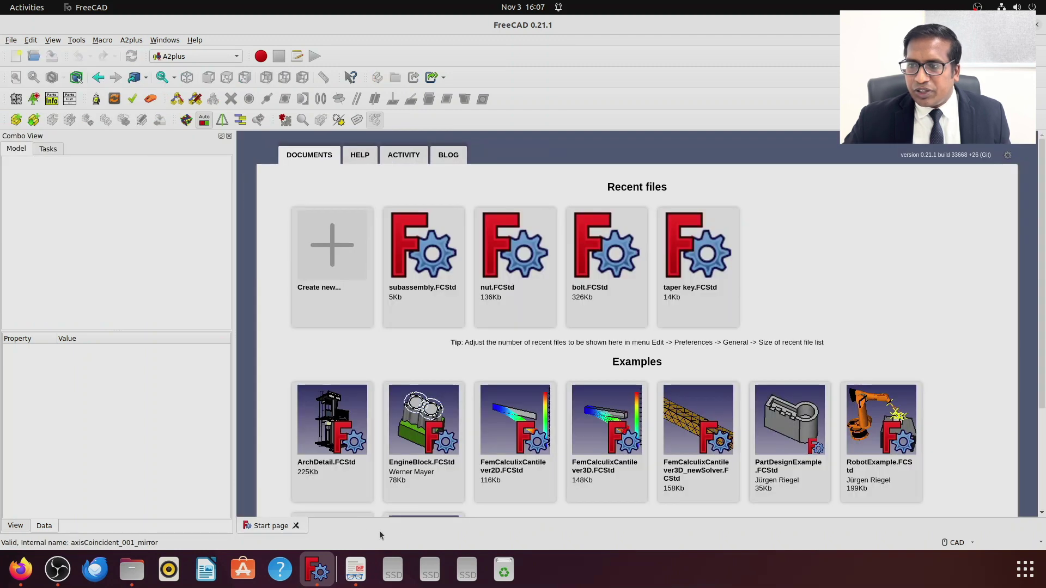
Step: Create a new document and save it as "final" in the Assembly folder
click(337, 245)
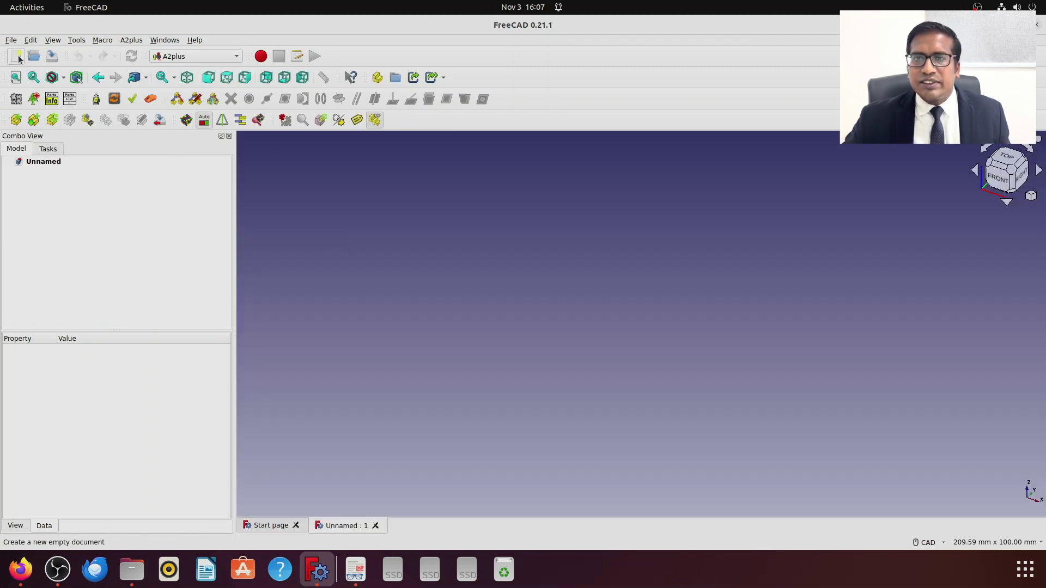
click(11, 40)
click(77, 118)
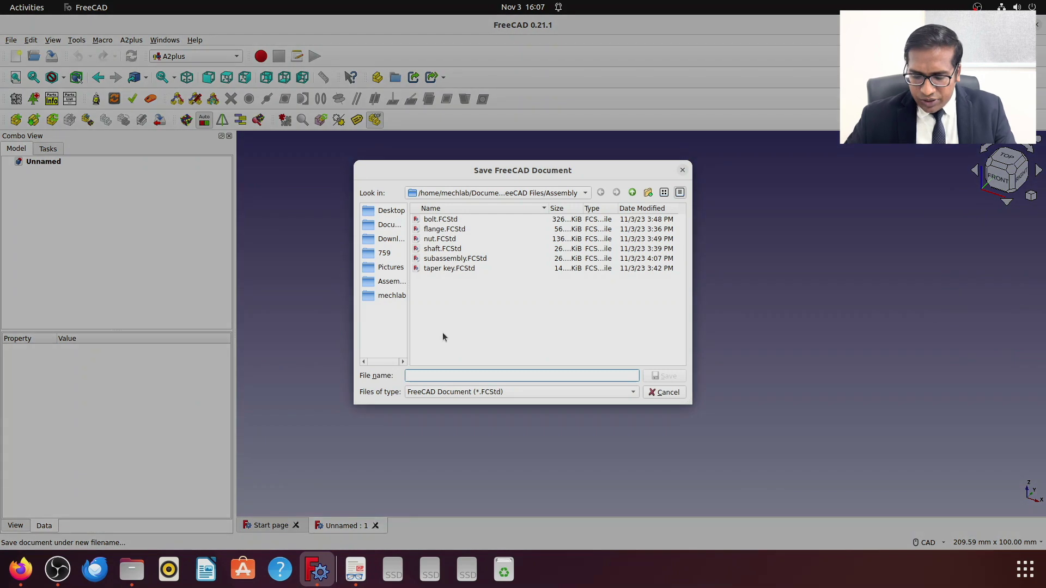
text(final)
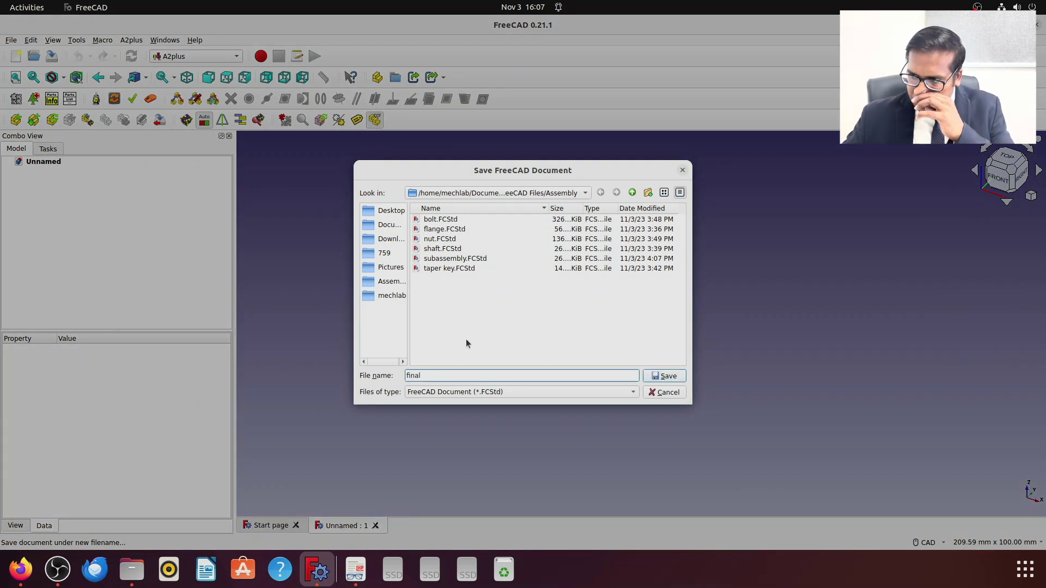
click(660, 376)
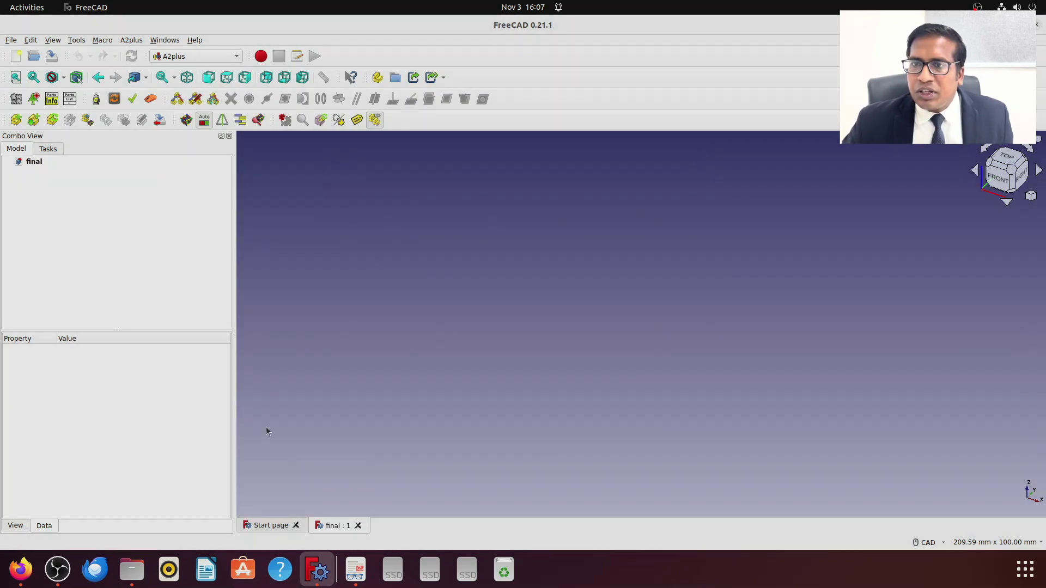
Step: Import subassembly.FCStd into the final document as the first part
click(16, 119)
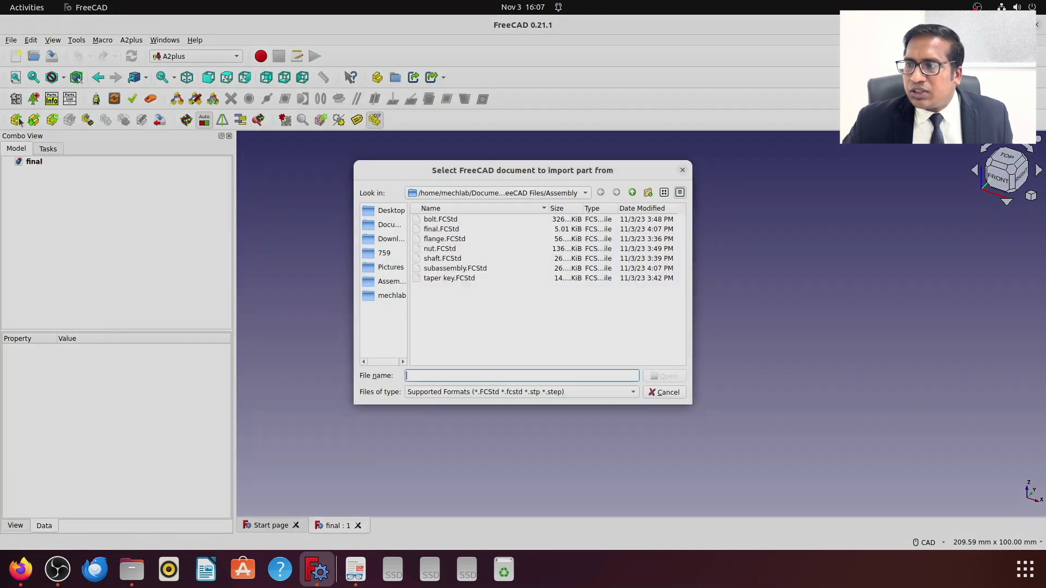
click(466, 268)
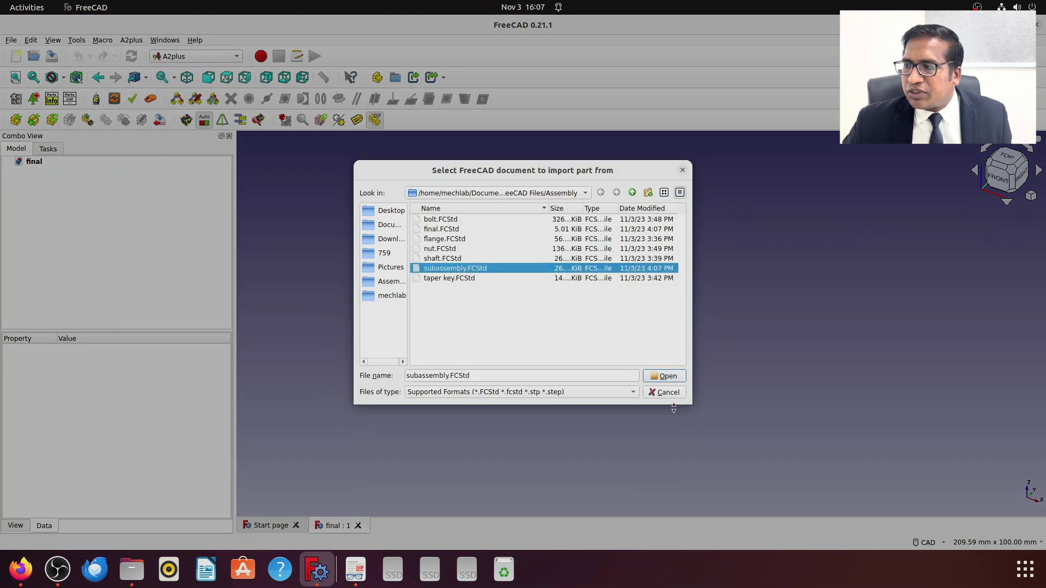
click(665, 377)
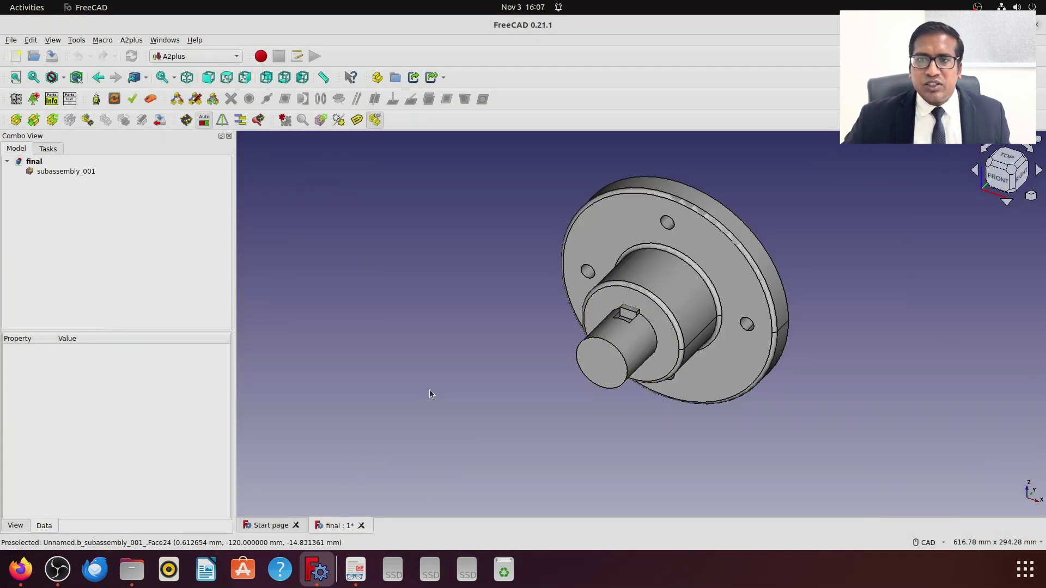
Step: Import subassembly.FCStd a second time and place the copy beside the first subassembly
scroll(838, 240, down, 3)
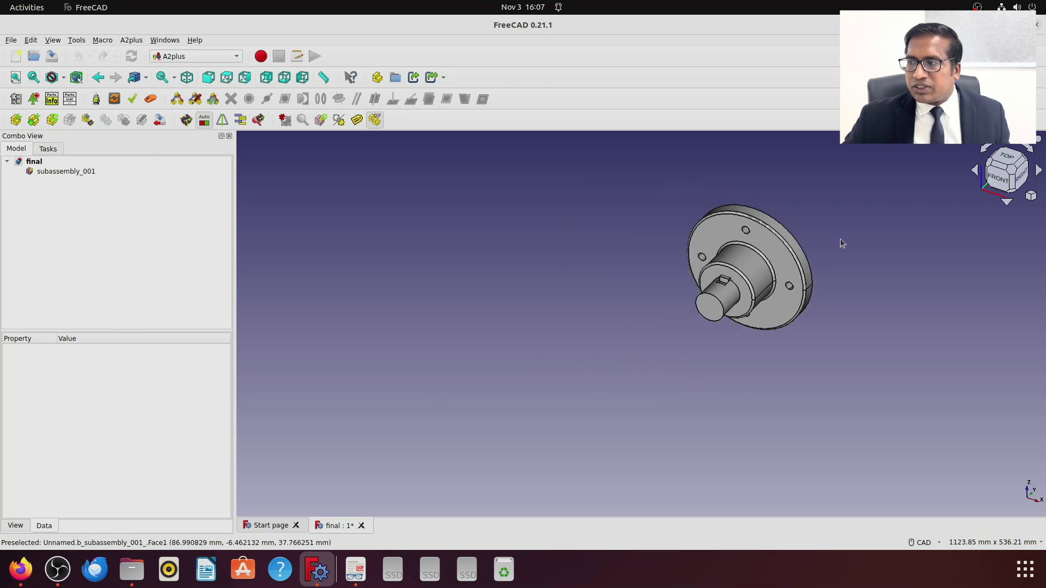
scroll(859, 232, up, 4)
scroll(760, 253, down, 2)
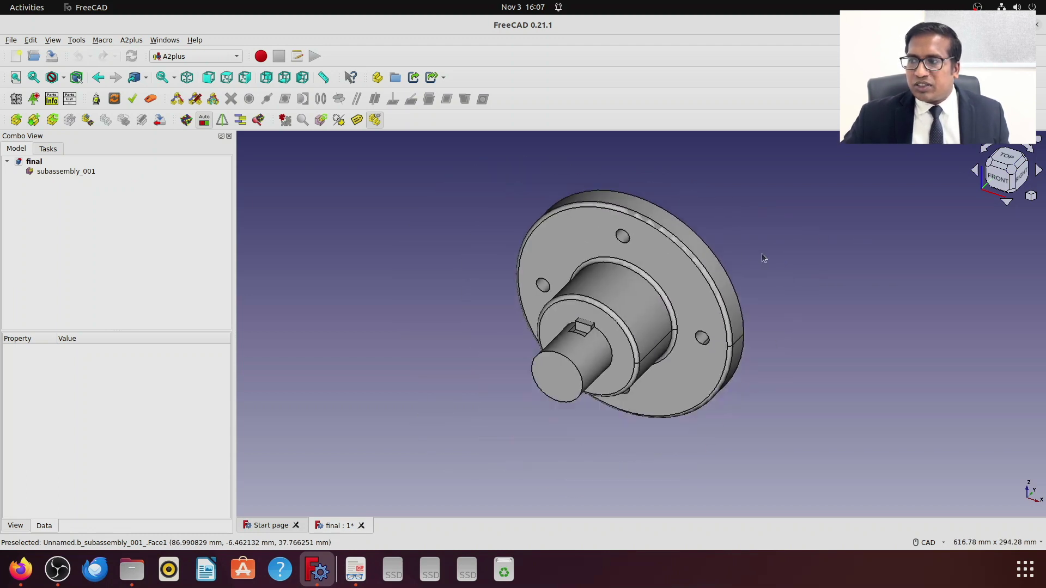
middle_drag(773, 249, 735, 260)
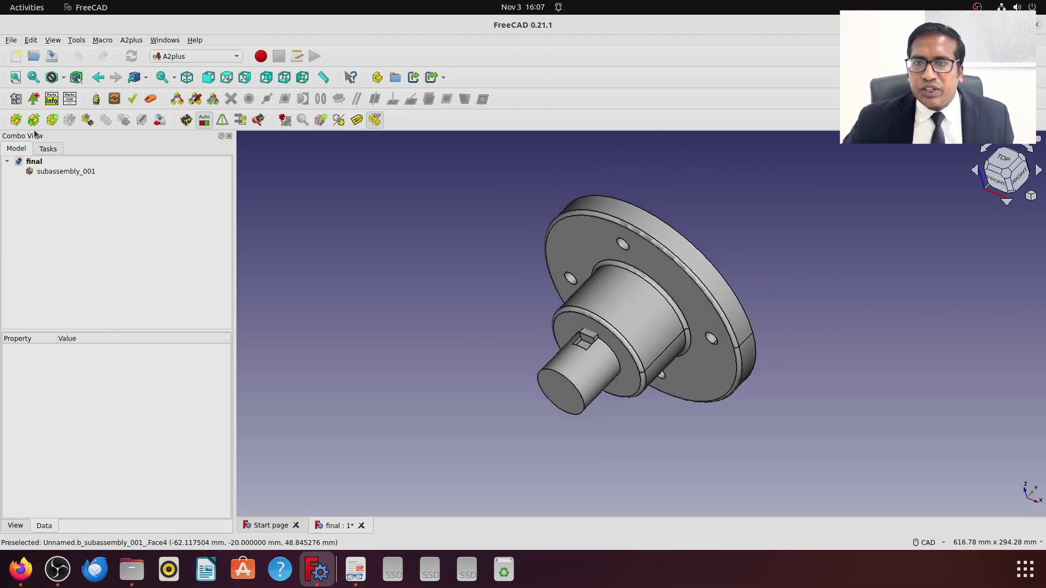
click(16, 120)
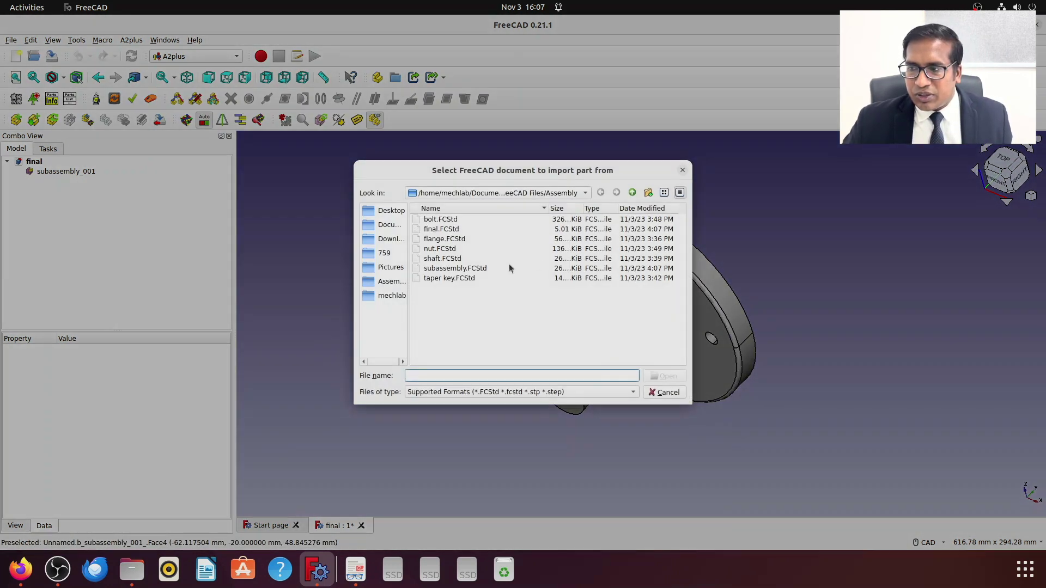
click(467, 268)
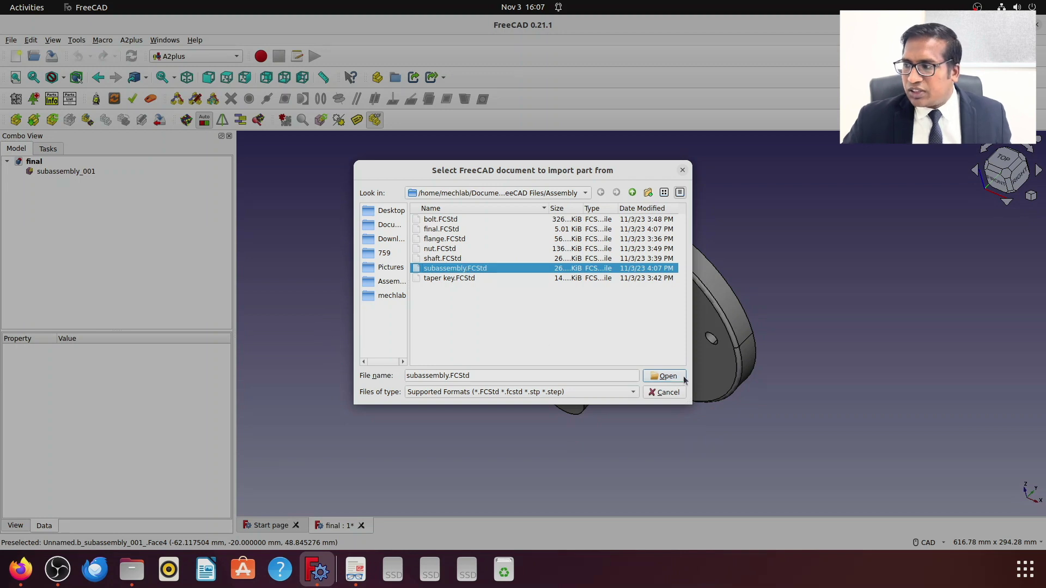
click(666, 376)
click(907, 253)
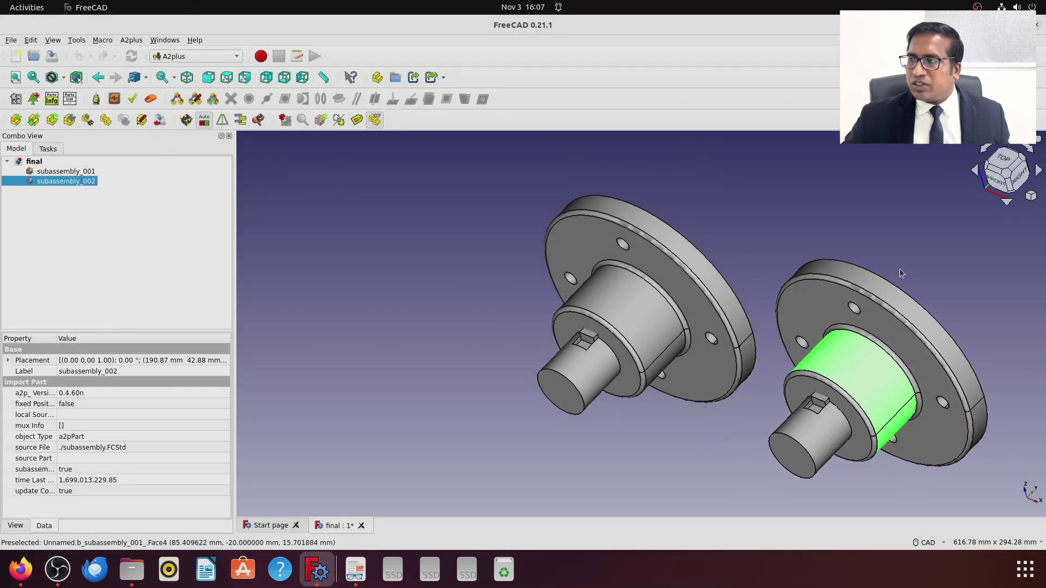
Step: Move the second subassembly farther away from the first one to leave a clear gap between them
scroll(910, 263, down, 3)
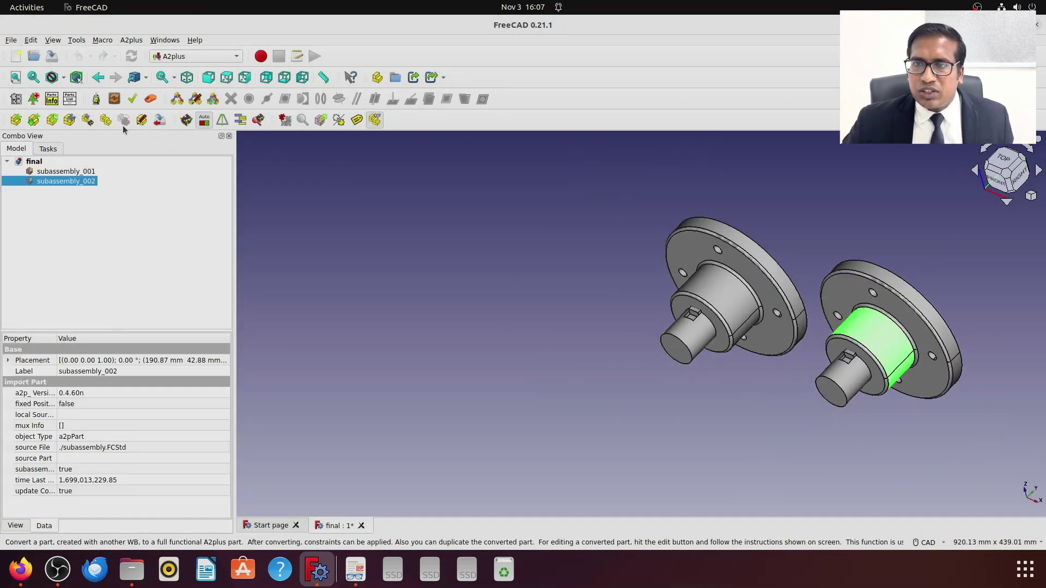
click(89, 124)
click(880, 296)
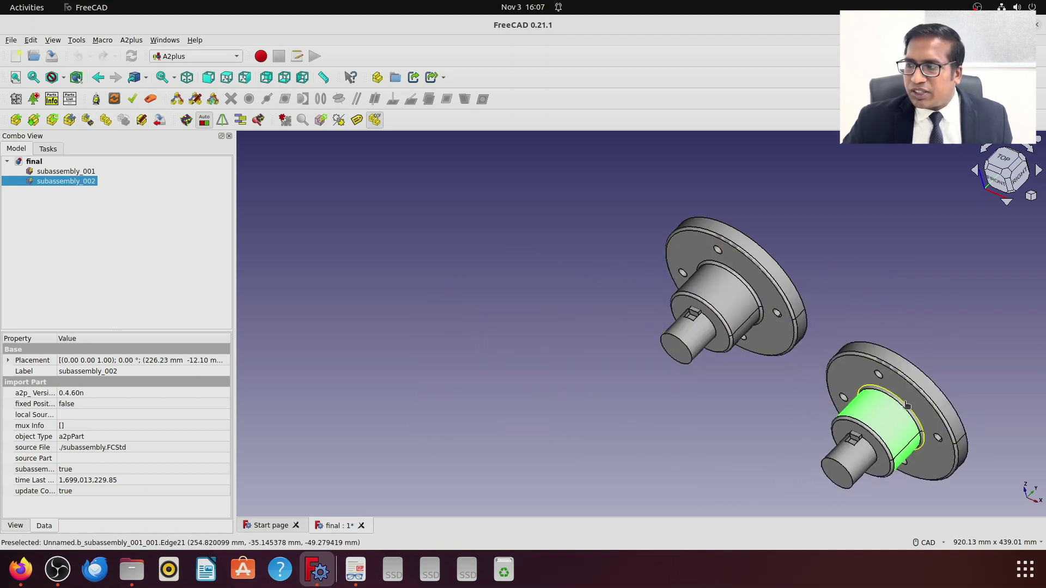
click(932, 402)
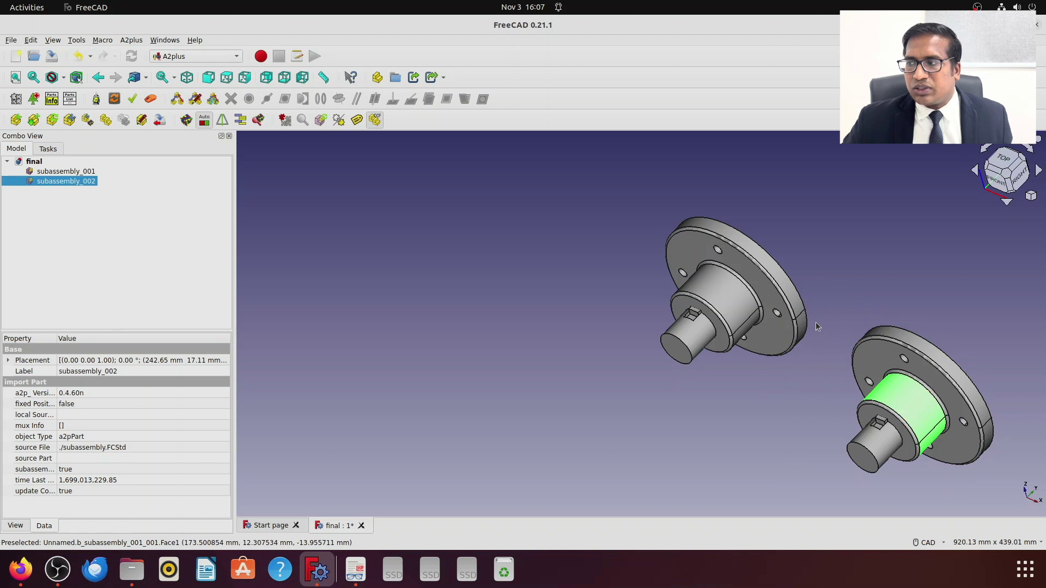
Step: Add and accept an opposed plane coincident constraint with 0 mm offset between the outer flange faces of the two subassemblies
click(801, 283)
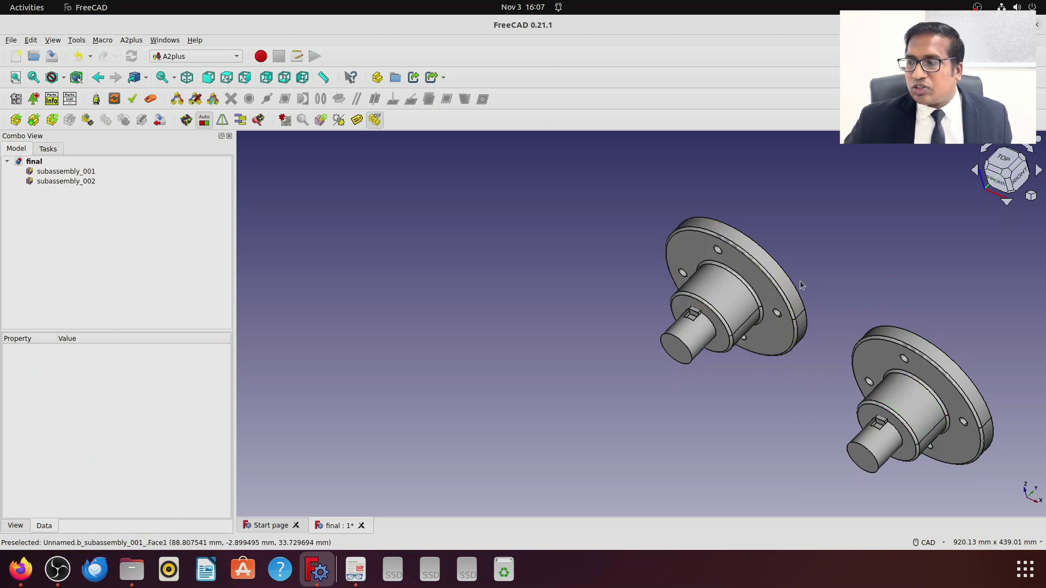
scroll(868, 237, up, 2)
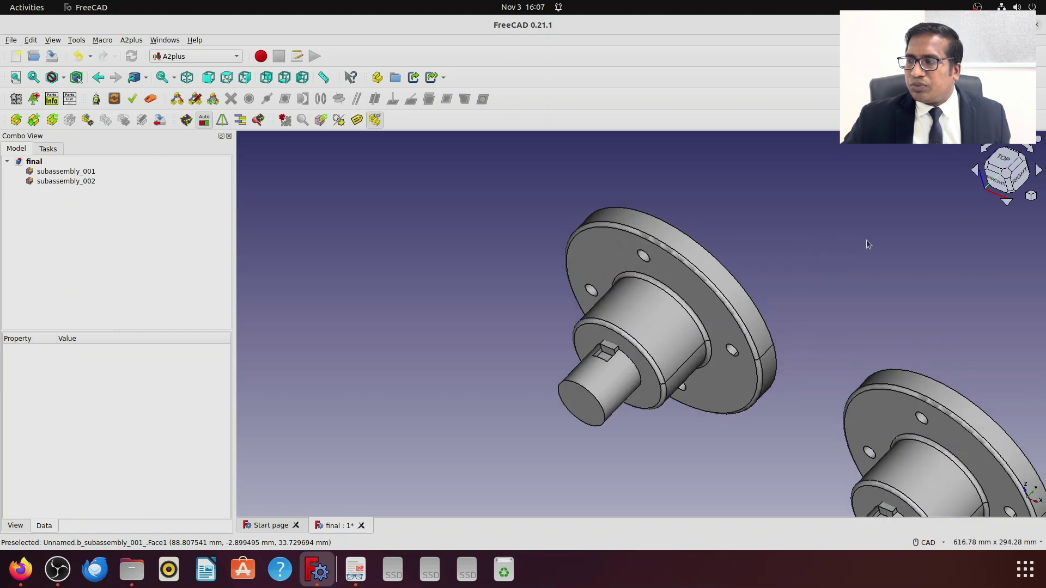
middle_drag(863, 243, 778, 278)
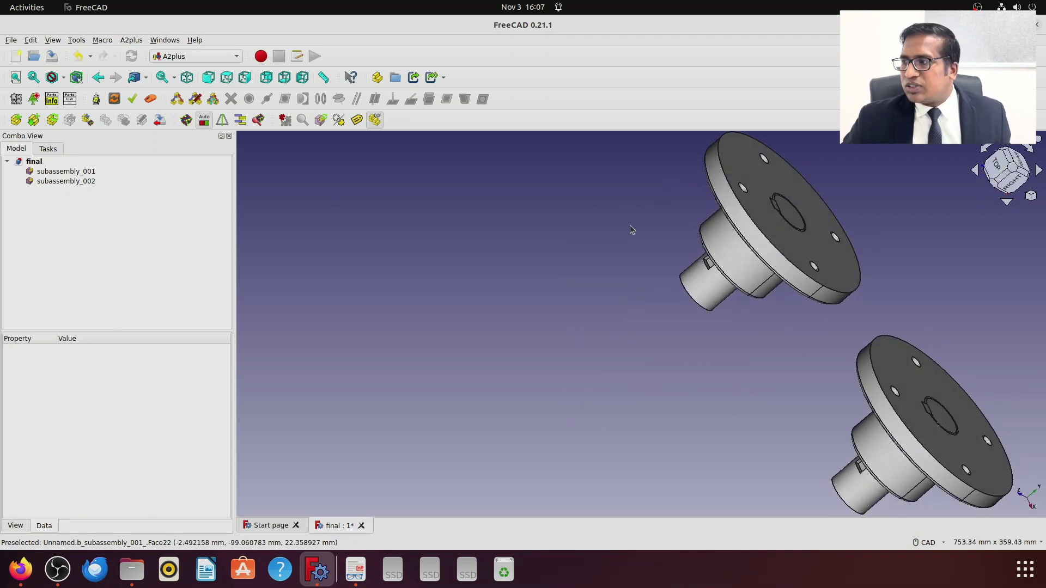
click(825, 262)
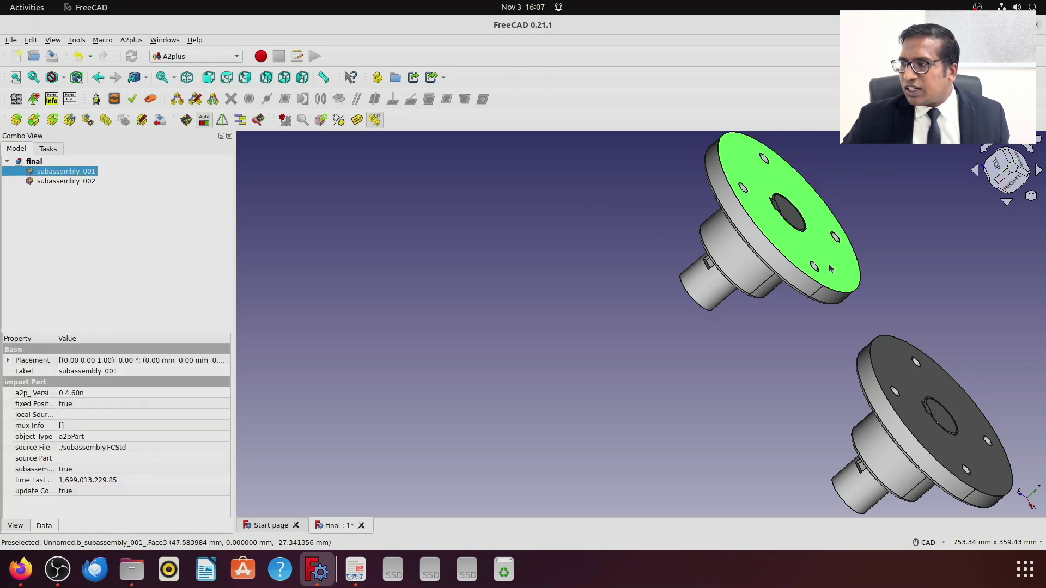
ctrl+click(886, 366)
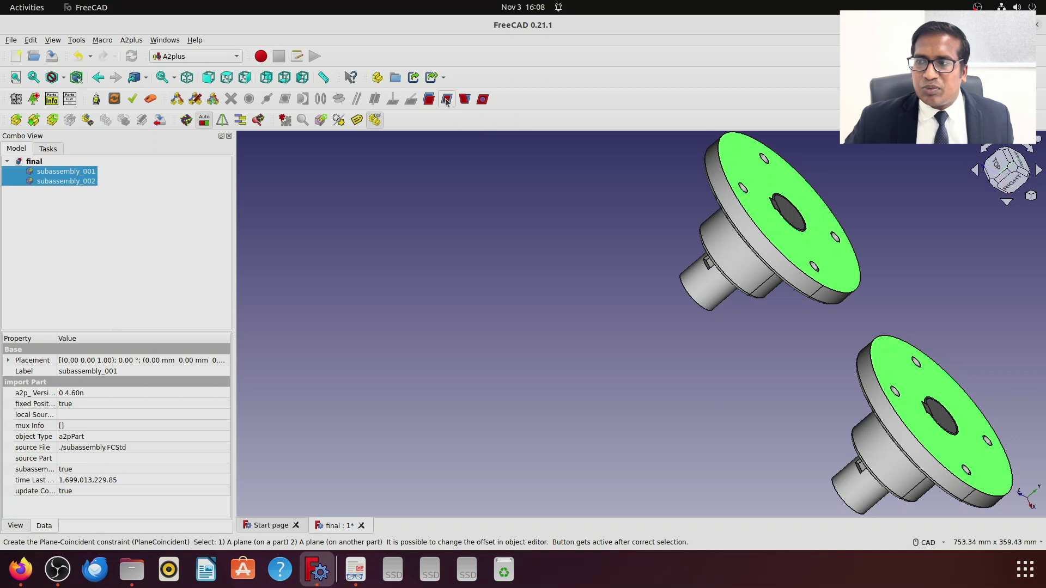
click(447, 99)
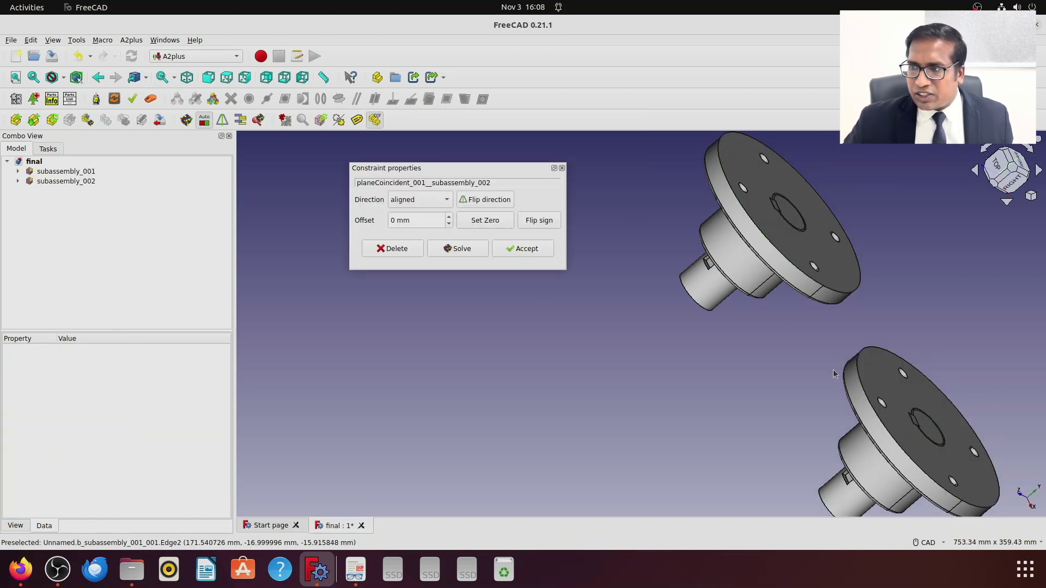
click(490, 204)
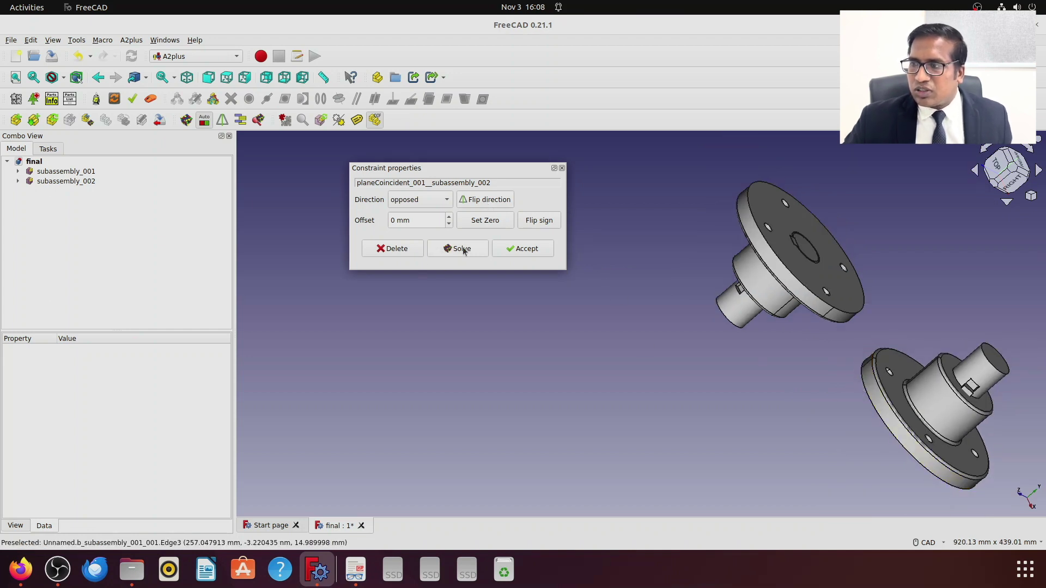
click(520, 248)
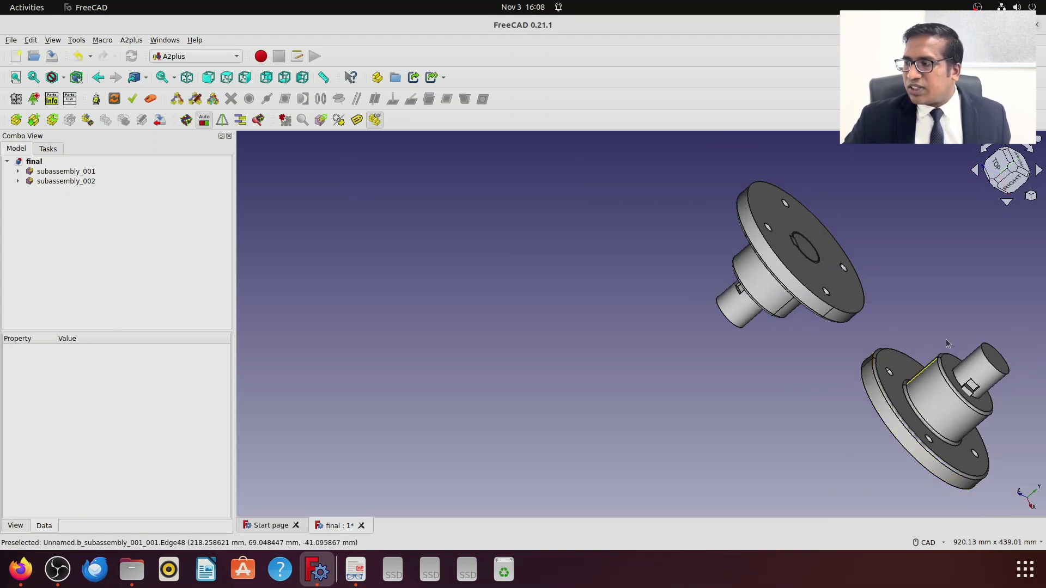
Step: Reposition the flipped second subassembly slightly with the Move tool, keeping it clear of the first one
scroll(983, 307, down, 1)
scroll(990, 301, up, 3)
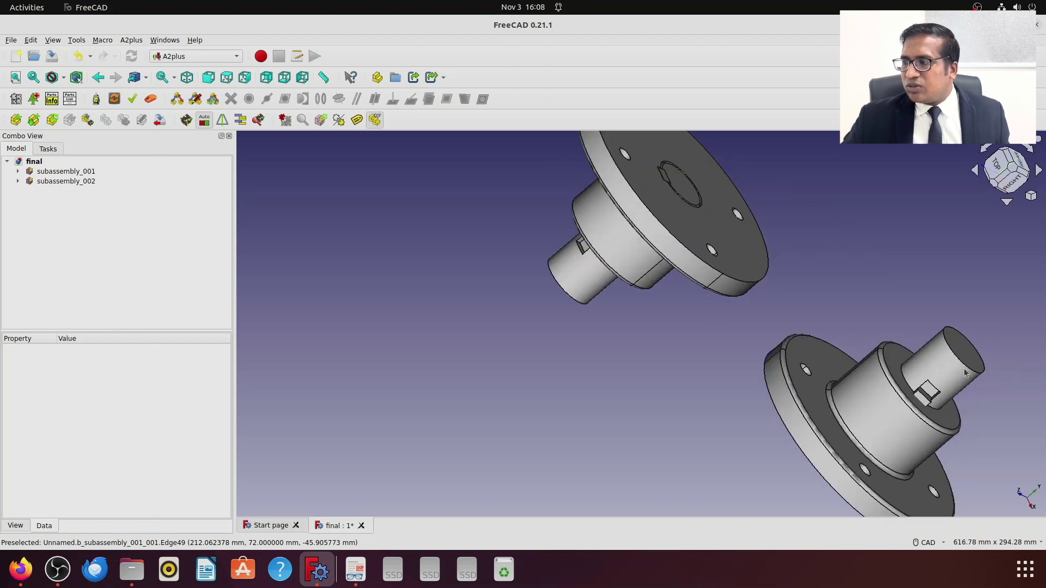
scroll(877, 325, down, 1)
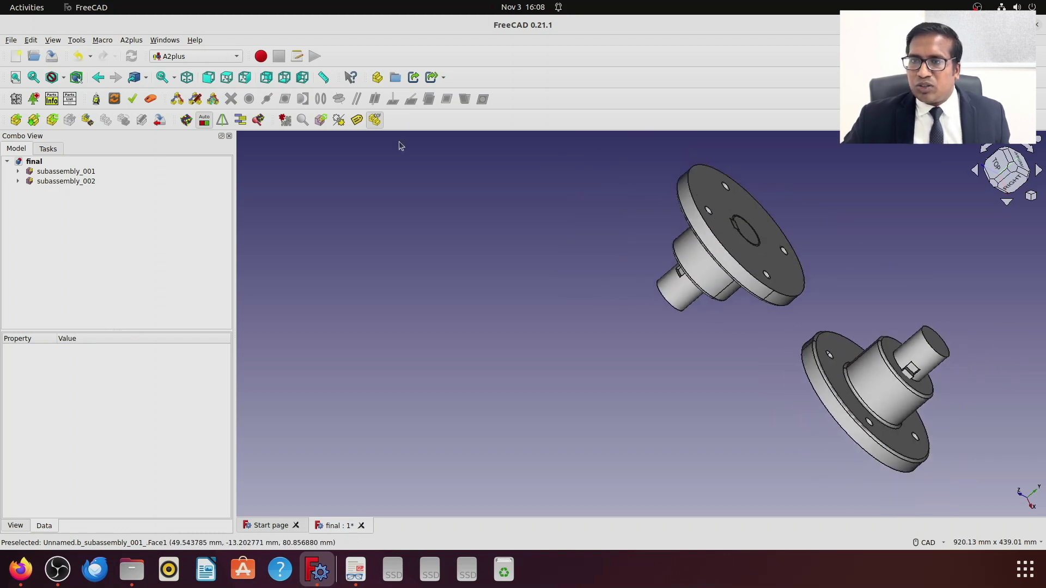
click(87, 120)
click(836, 389)
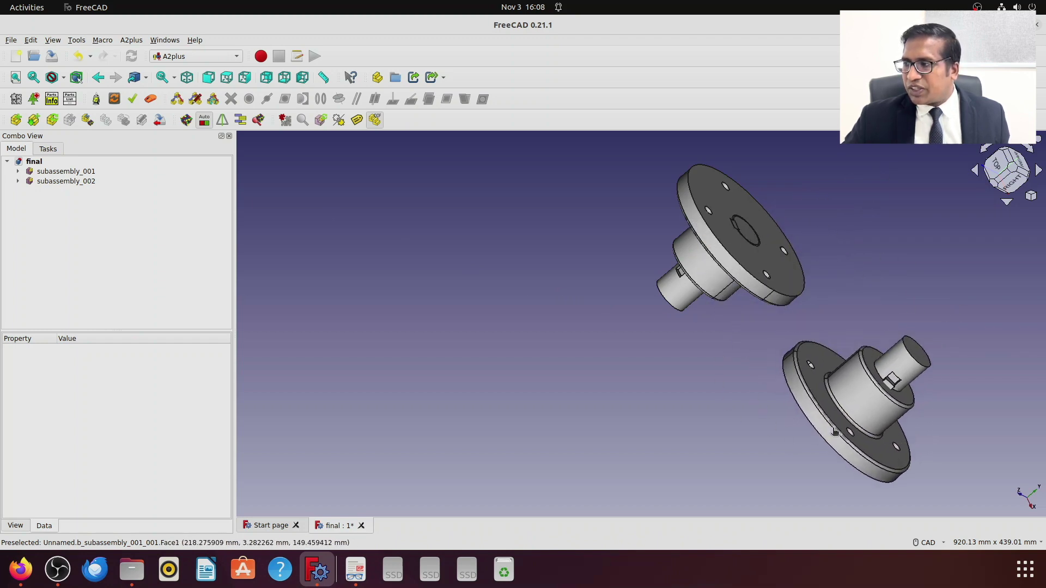
click(846, 417)
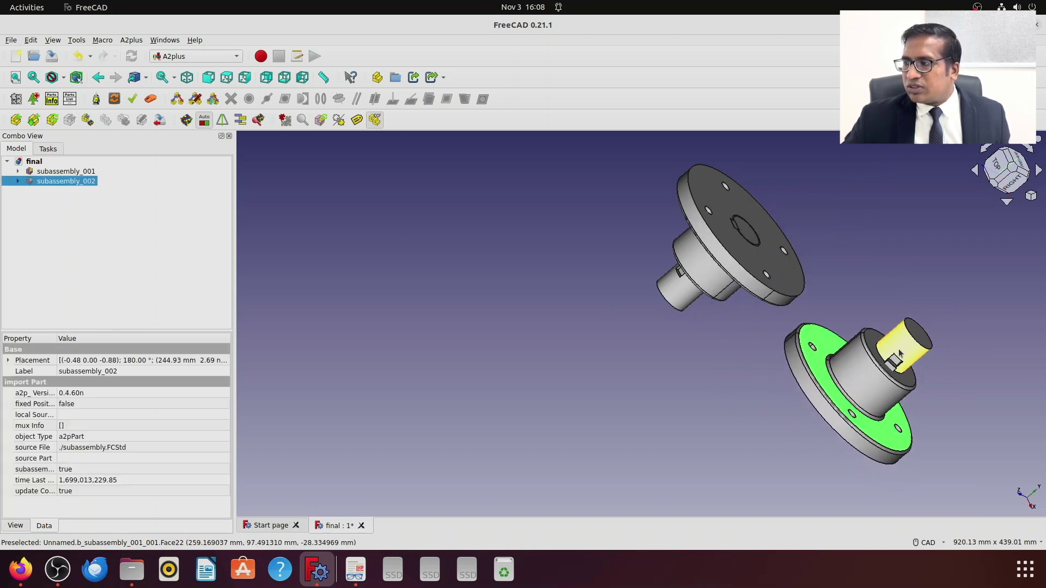
Step: Add and accept an opposed axis coincident constraint, rotation unlocked, between a bolt hole of the second flange and one of the first flange
click(900, 353)
scroll(951, 354, up, 2)
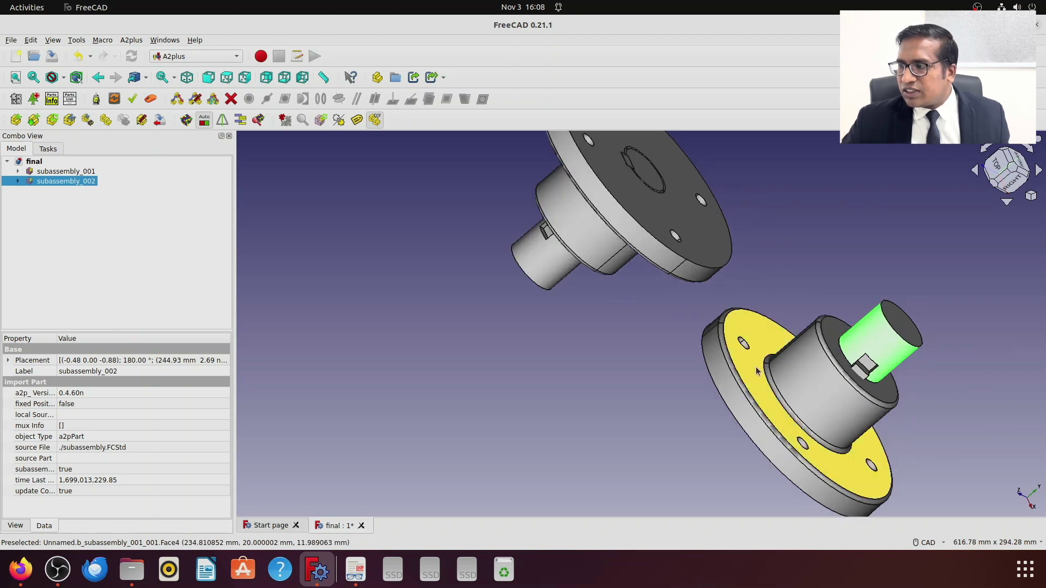
click(769, 308)
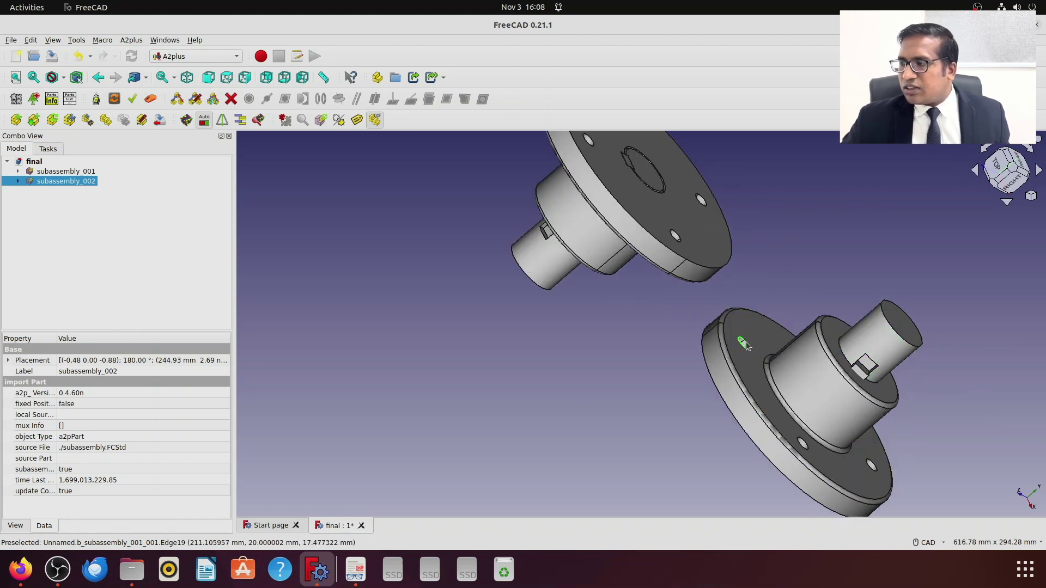
scroll(769, 309, down, 1)
scroll(749, 339, up, 3)
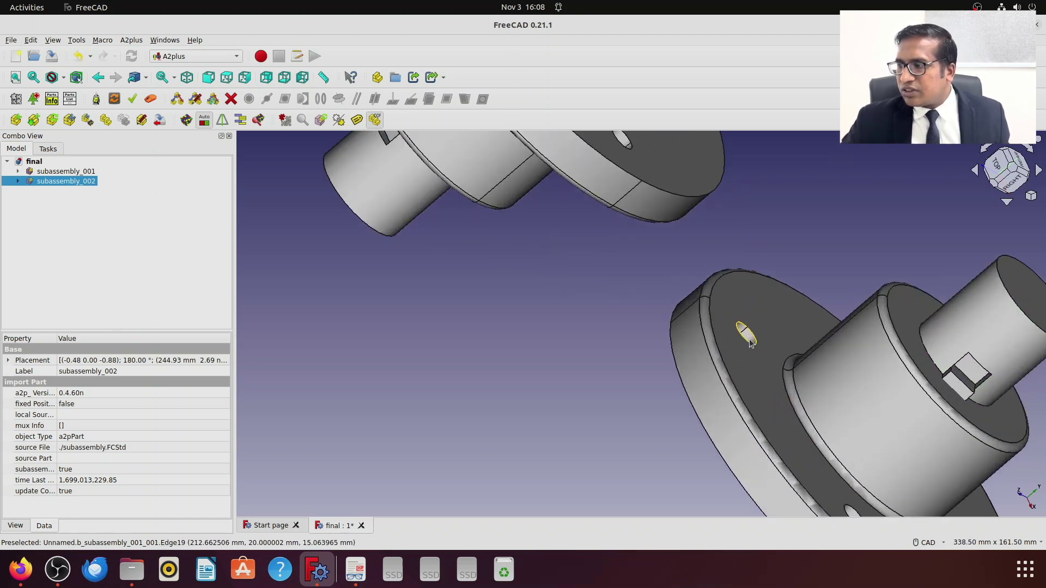
click(751, 337)
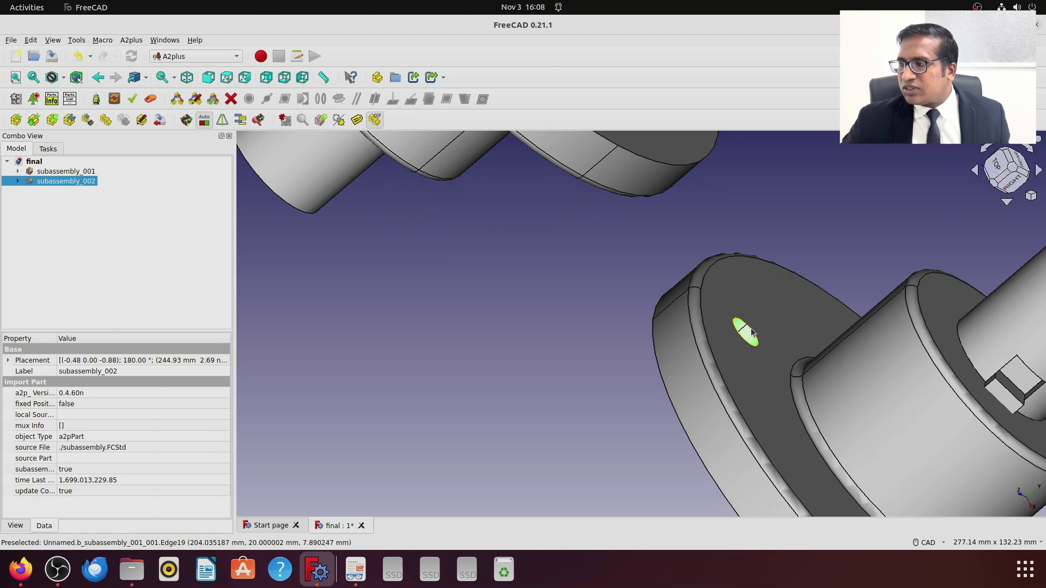
scroll(749, 338, down, 4)
scroll(607, 165, up, 5)
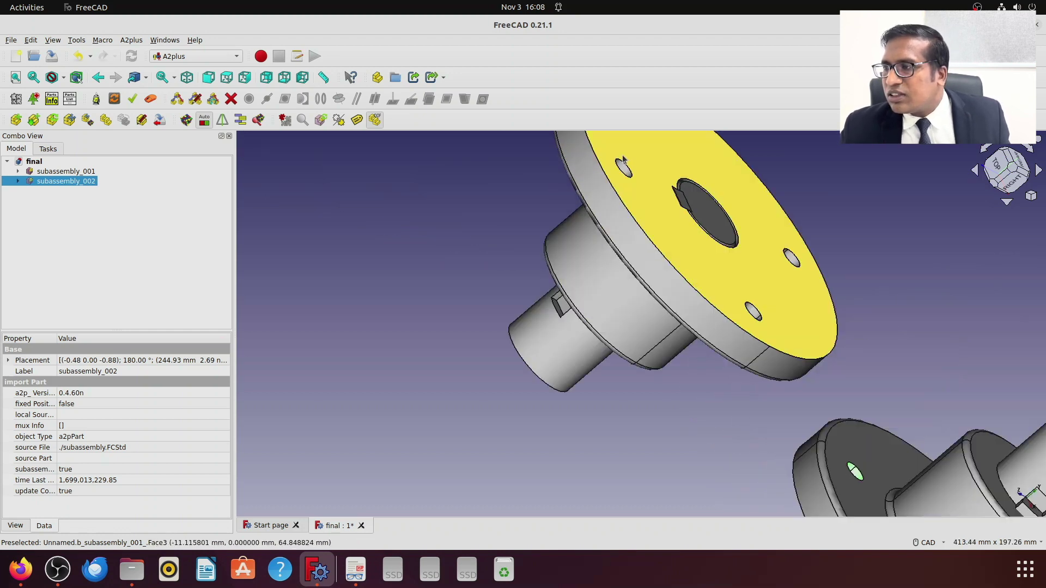
click(625, 178)
scroll(815, 242, down, 5)
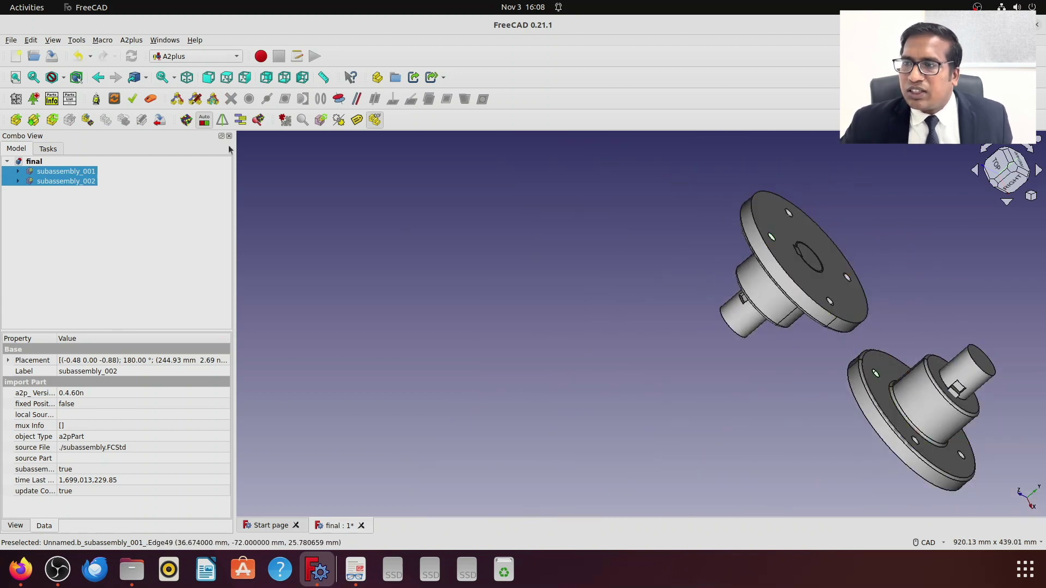
click(338, 100)
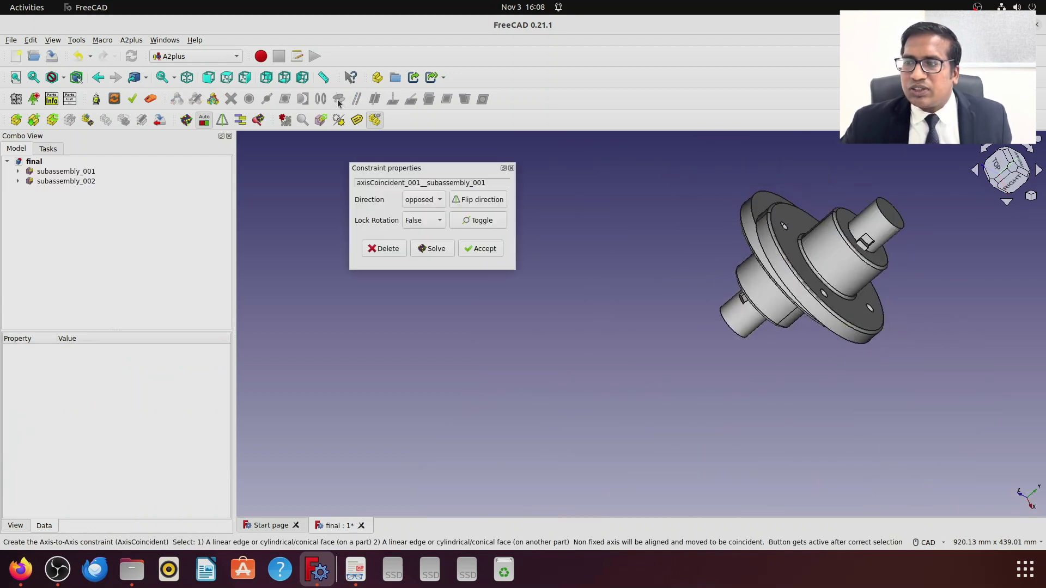
click(490, 252)
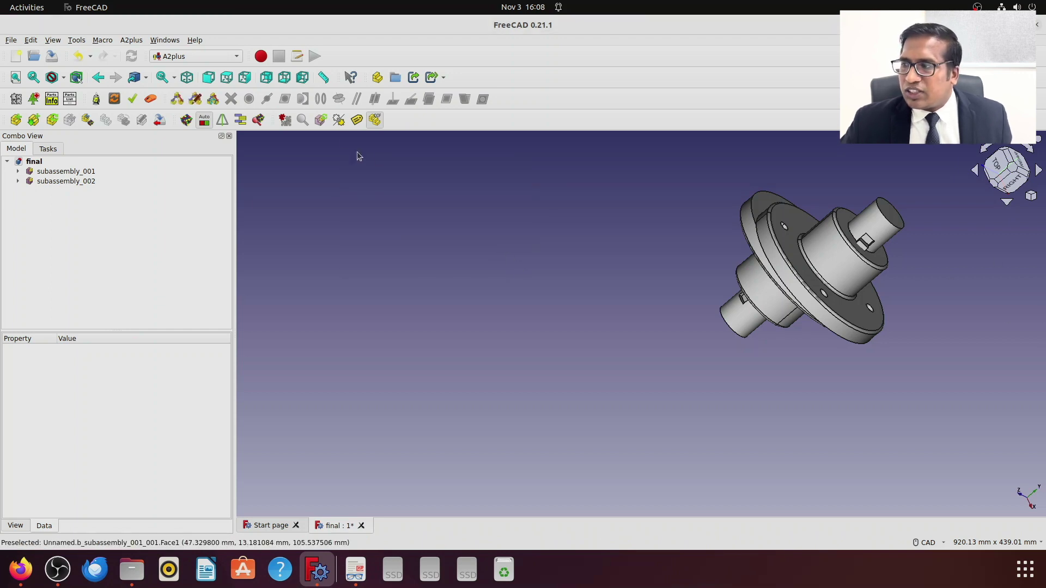
Step: Display the degrees-of-freedom labels, expand the constraints of both subassemblies, and examine how the mated flanges line up
click(371, 124)
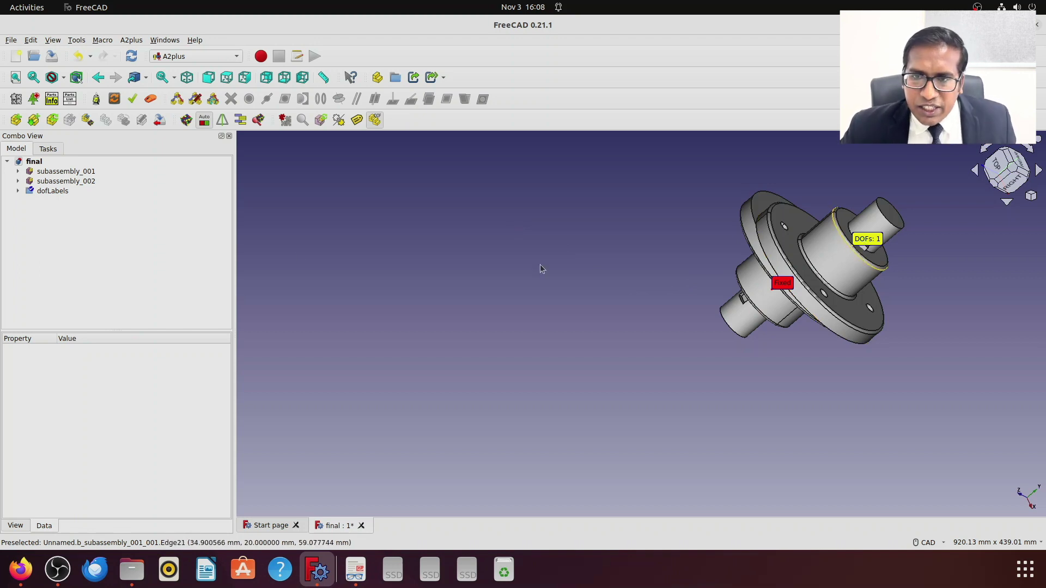
click(18, 181)
click(18, 171)
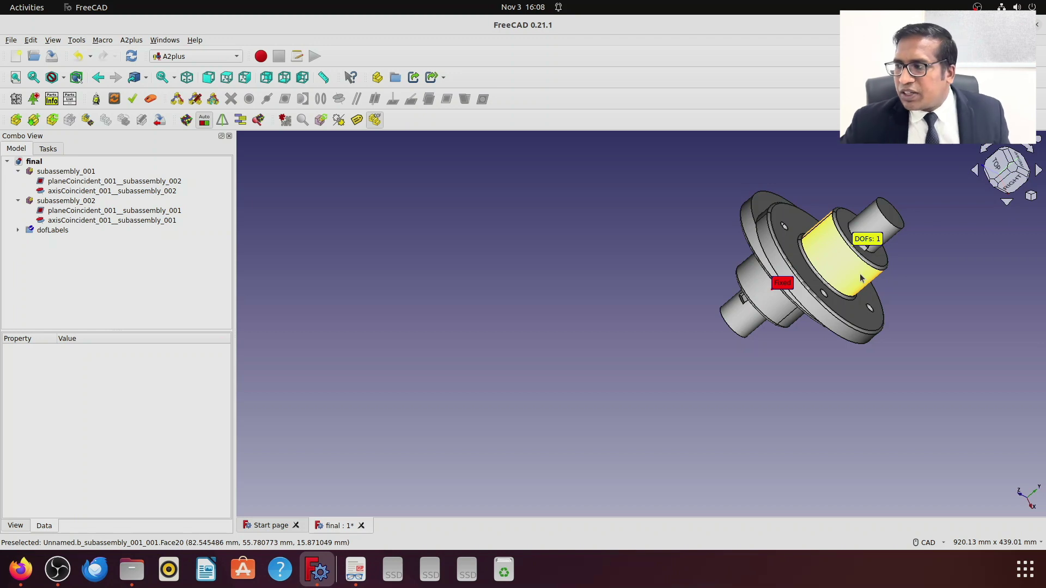
scroll(970, 286, down, 2)
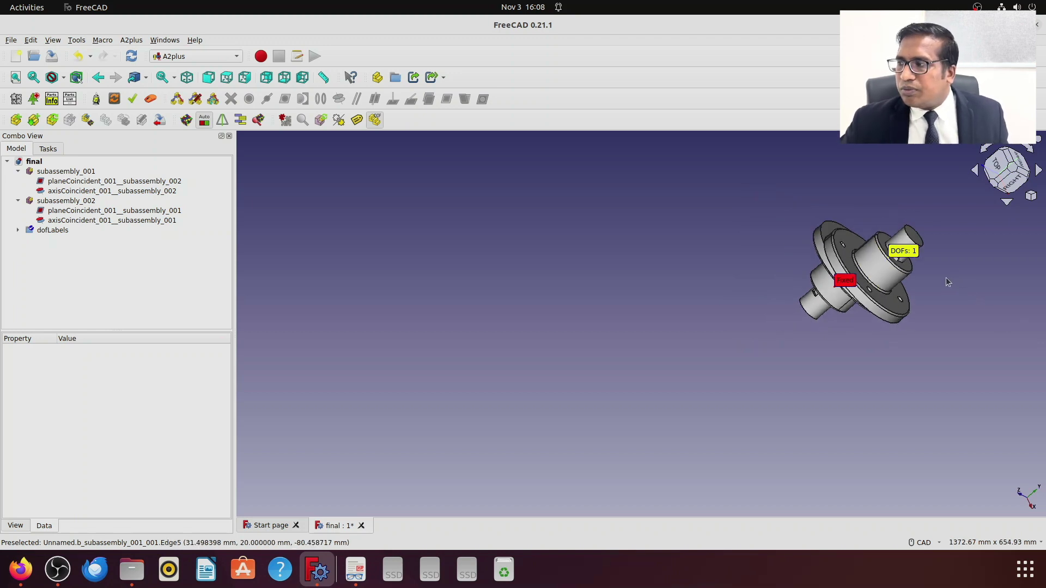
scroll(980, 235, up, 5)
middle_drag(852, 312, 790, 324)
scroll(933, 159, up, 4)
scroll(875, 217, down, 2)
scroll(935, 186, down, 4)
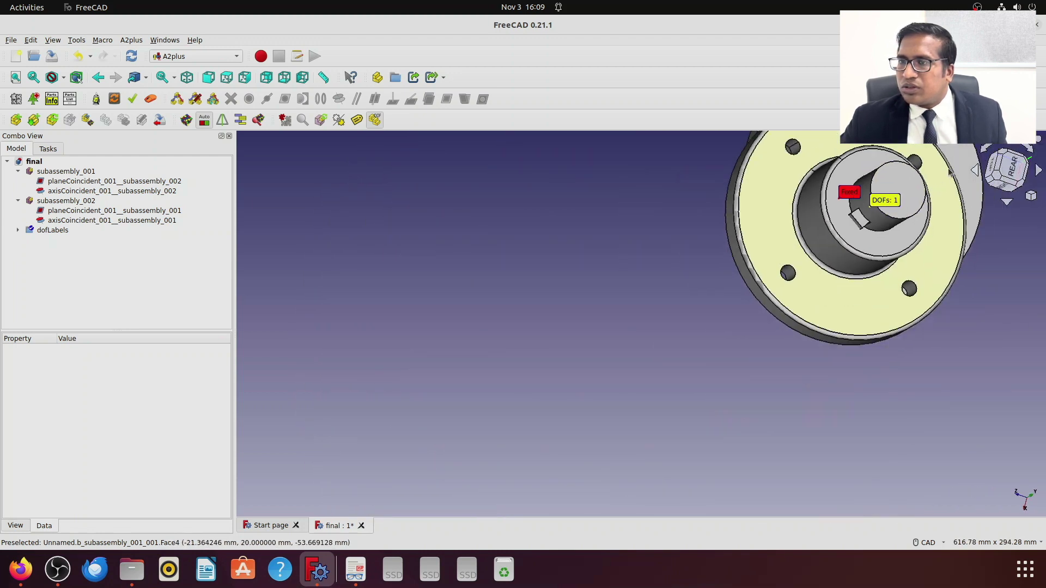
click(9, 80)
scroll(739, 290, up, 3)
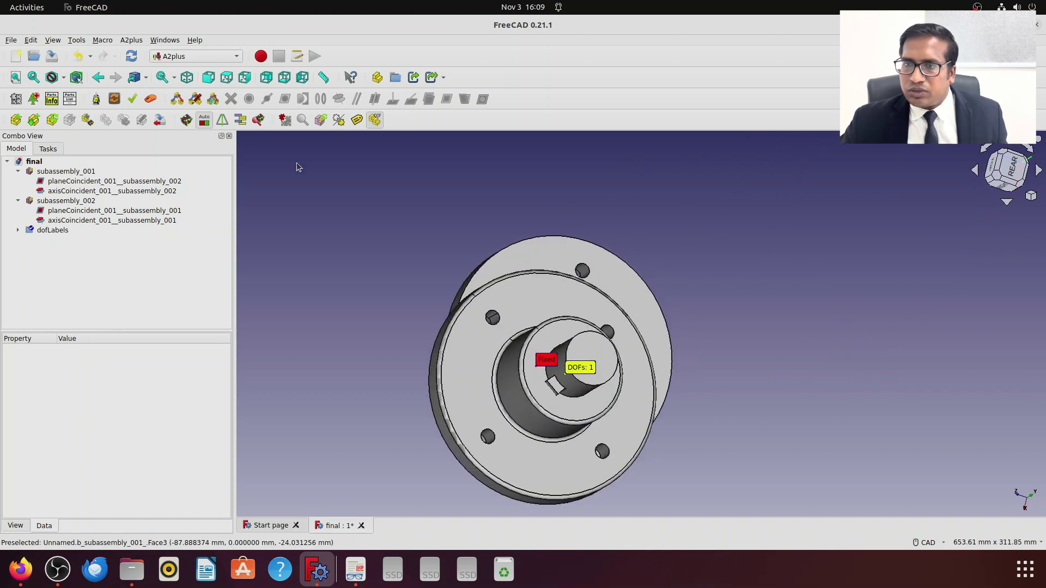
Step: Delete the dofLabels group from the final document
right_click(46, 230)
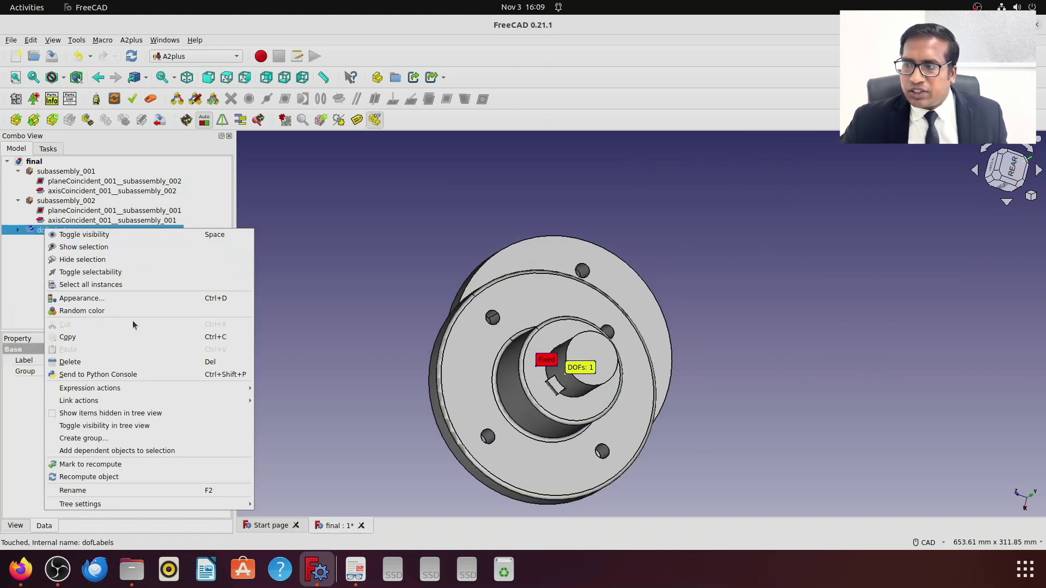
click(130, 360)
click(606, 305)
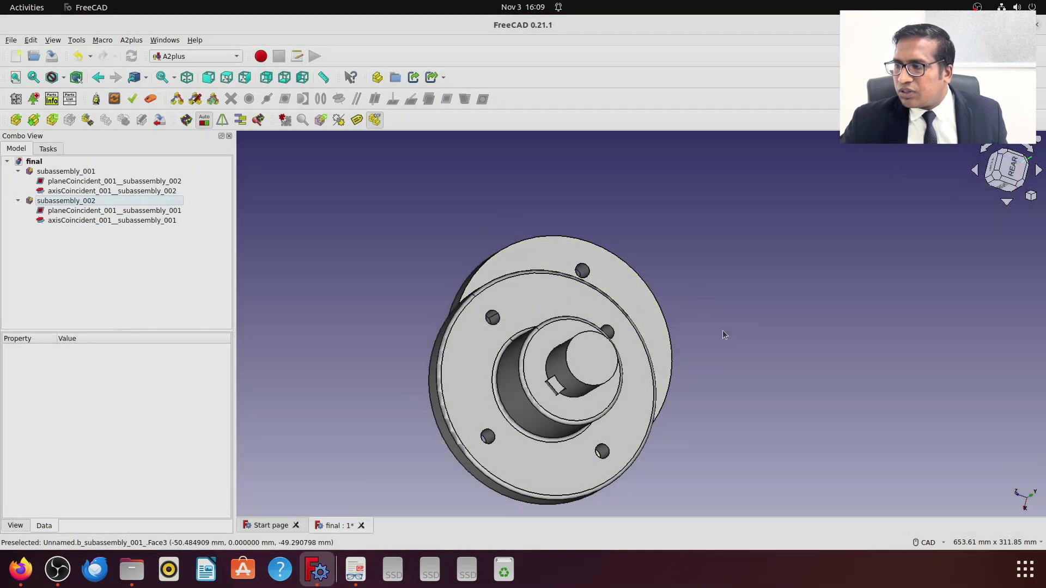
Step: Add and accept a second opposed axis coincident constraint, rotation unlocked, between another pair of bolt holes on the two flanges
click(607, 331)
click(582, 271)
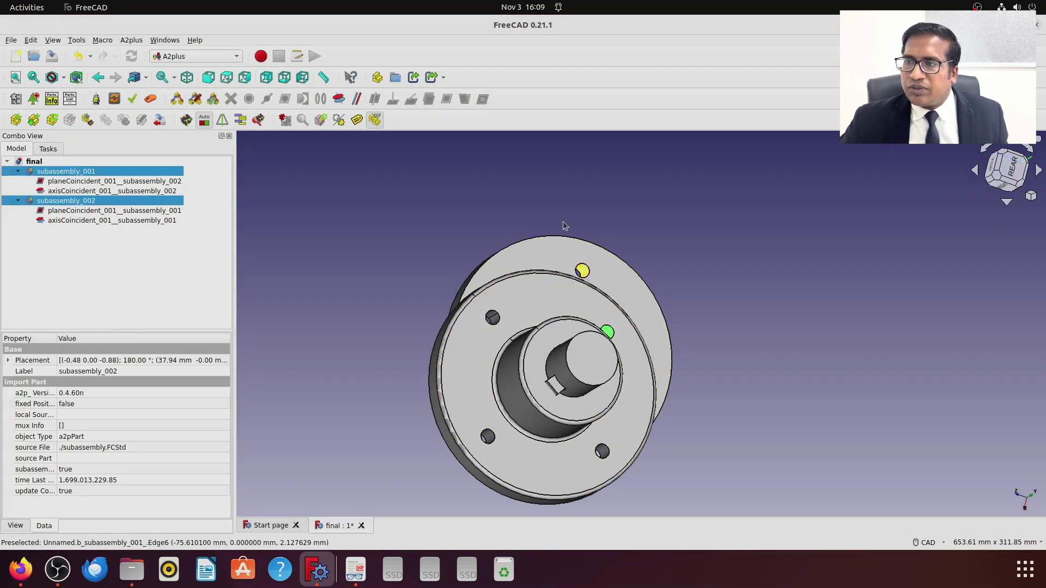
click(338, 98)
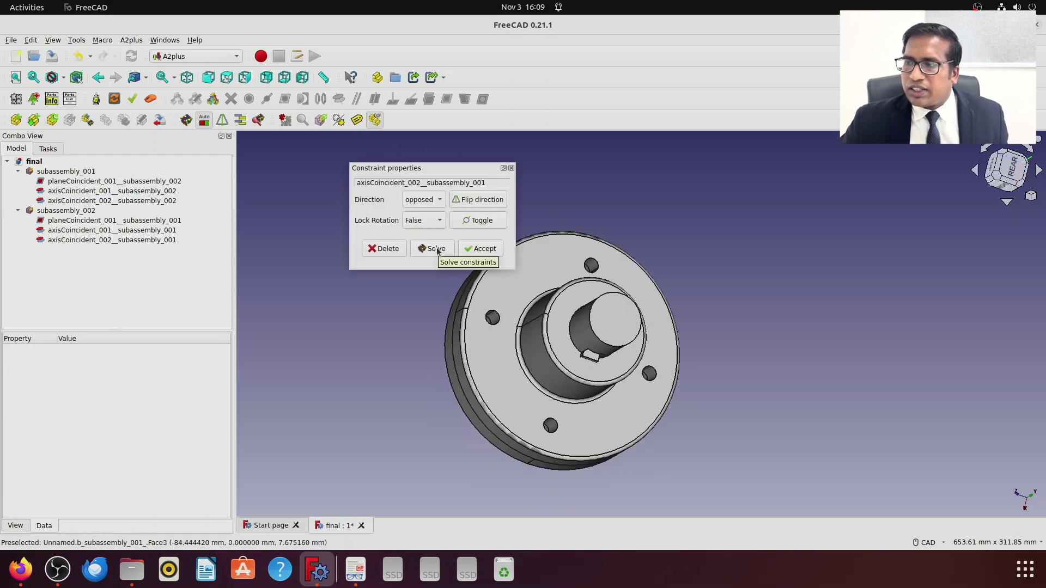
click(480, 248)
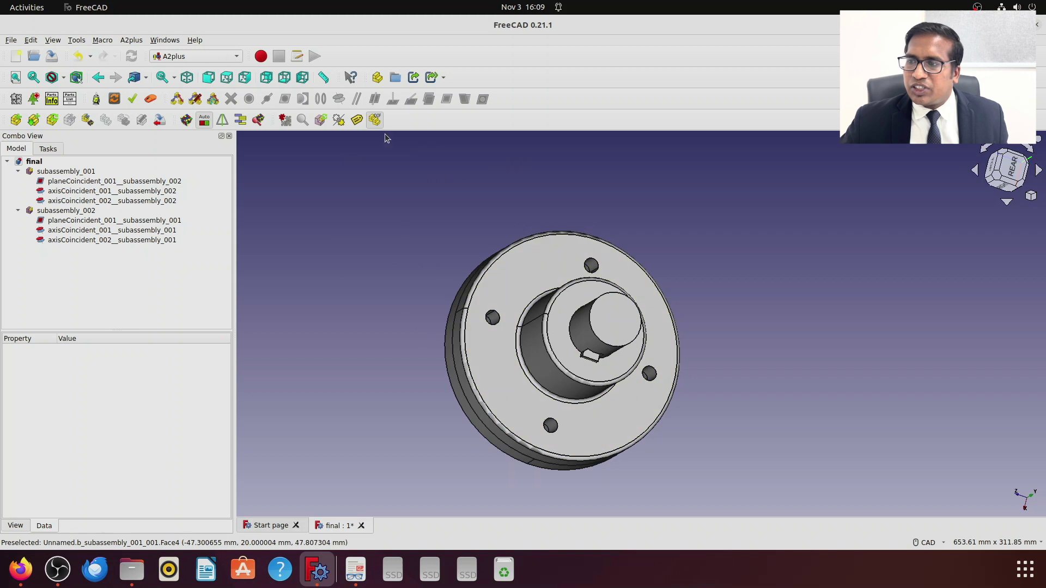
Step: Check the remaining degrees of freedom with the DOF labels, and delete the dofLabels group together with its contents
click(374, 121)
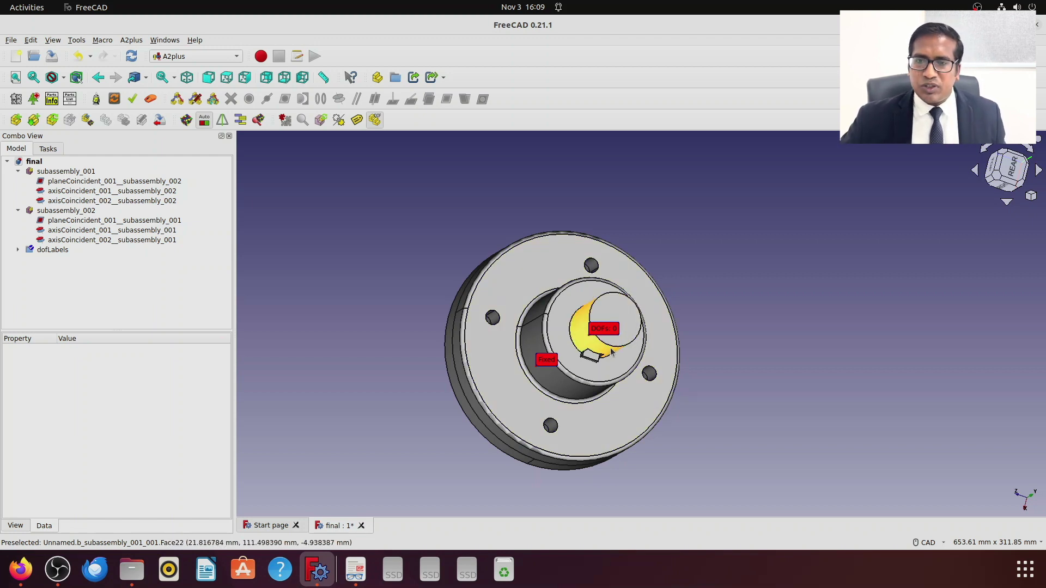
right_click(38, 249)
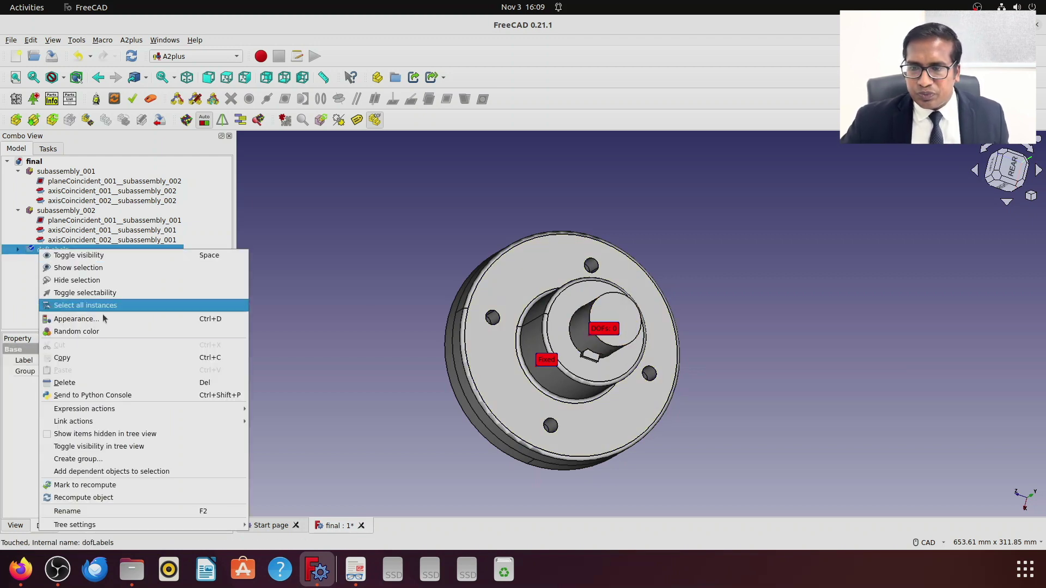
key(Escape)
key(Delete)
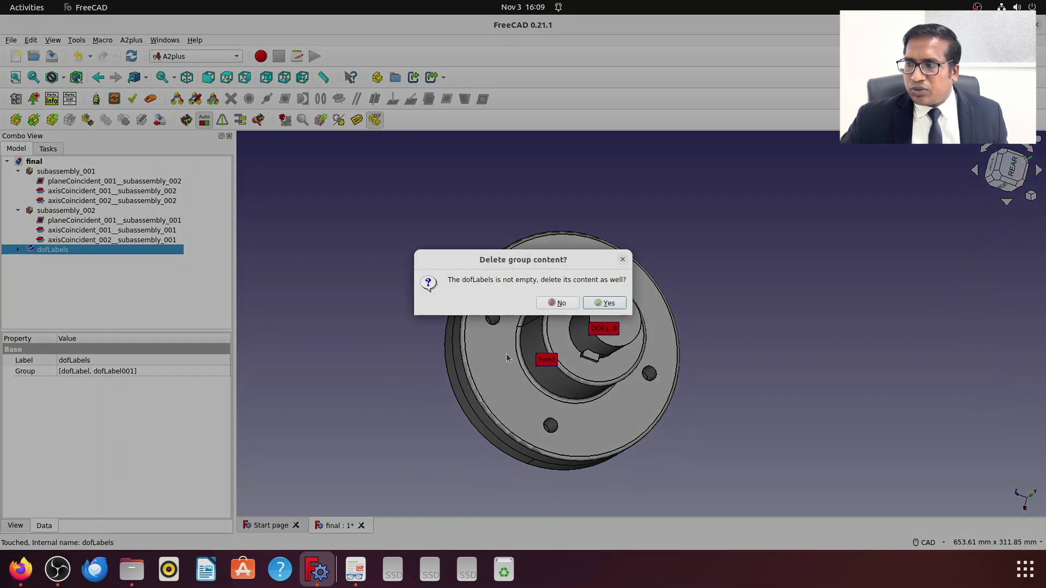
click(604, 304)
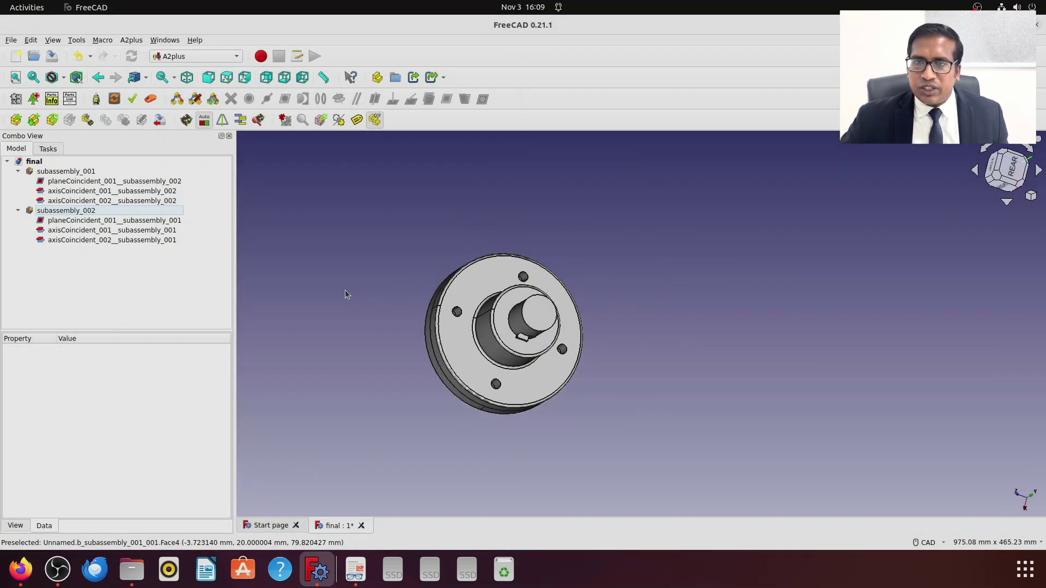
Step: Import bolt.FCStd into the final assembly and place the bolt beside the coupled flanges
click(15, 121)
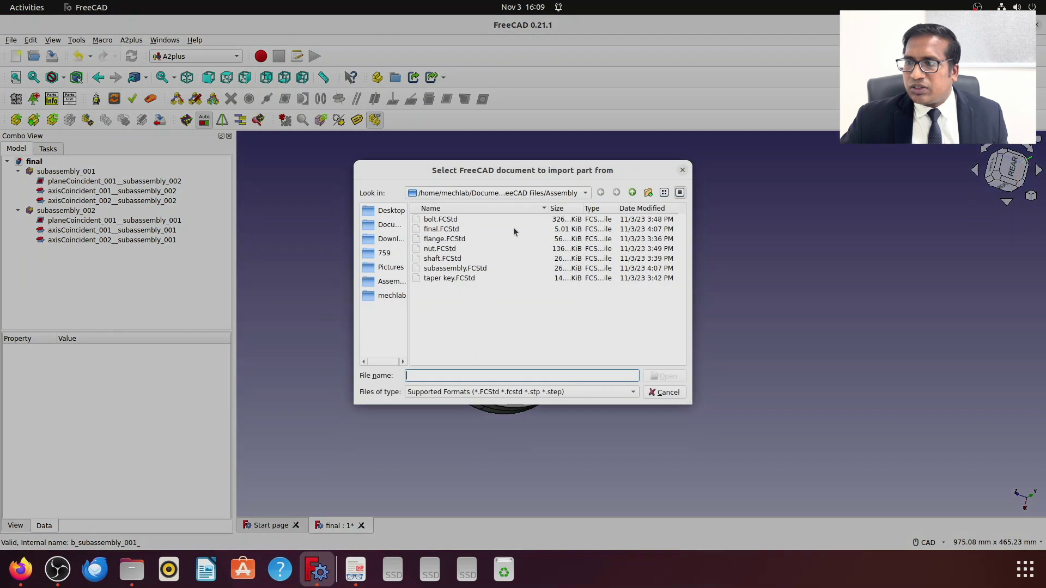
click(445, 220)
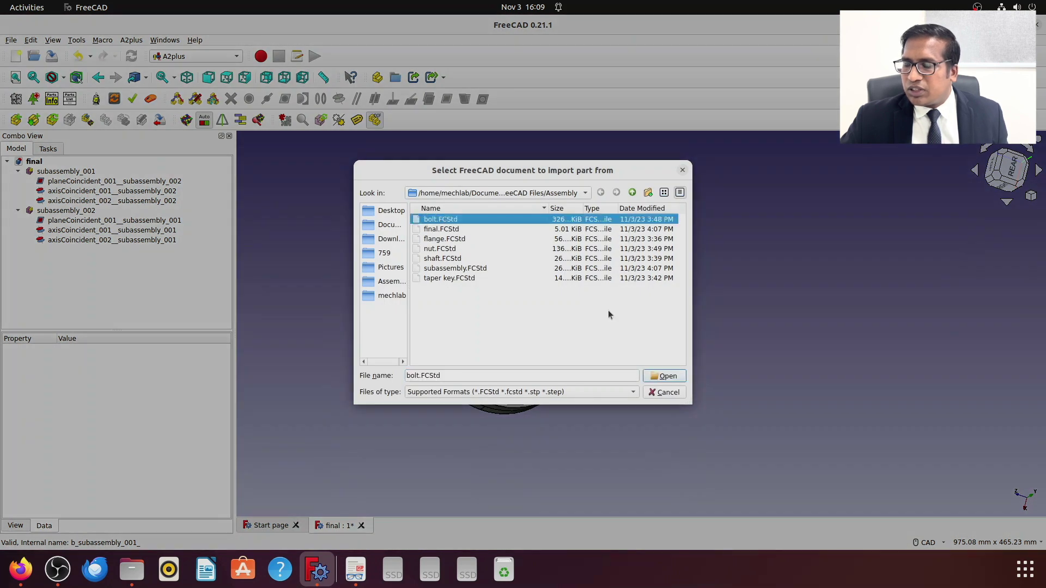
click(666, 376)
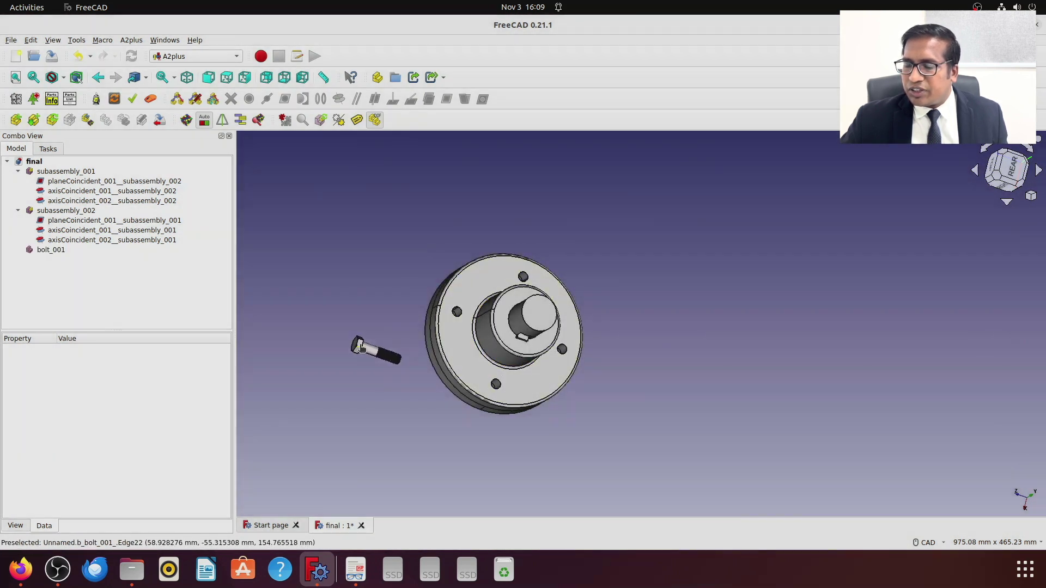
click(360, 349)
click(401, 402)
Step: Add and accept an opposed plane coincident constraint with 0 mm offset between the bolt head's underside and the second subassembly's hub-side flange face
middle_drag(401, 400, 379, 304)
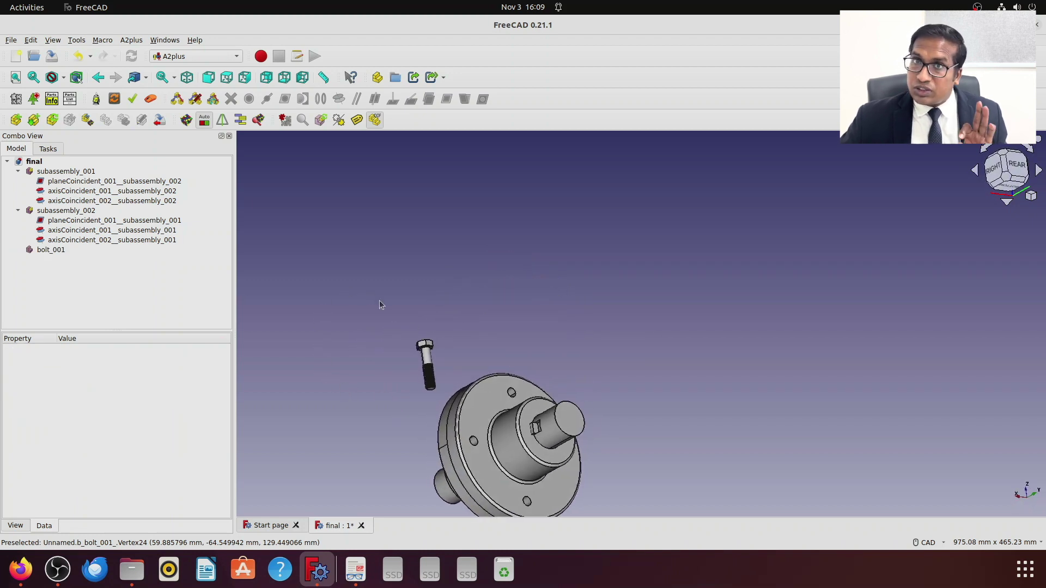
scroll(405, 357, up, 3)
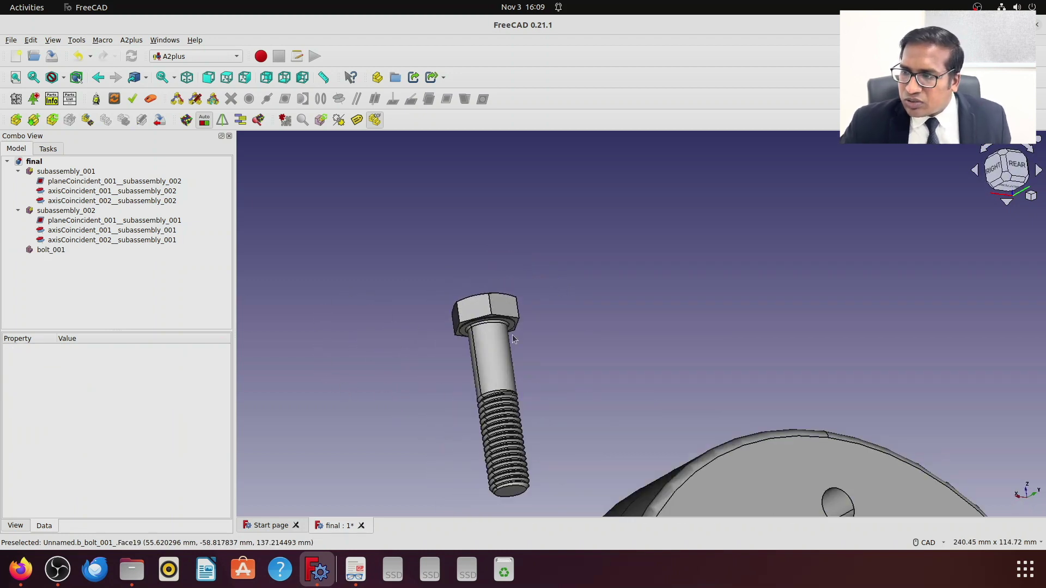
click(466, 331)
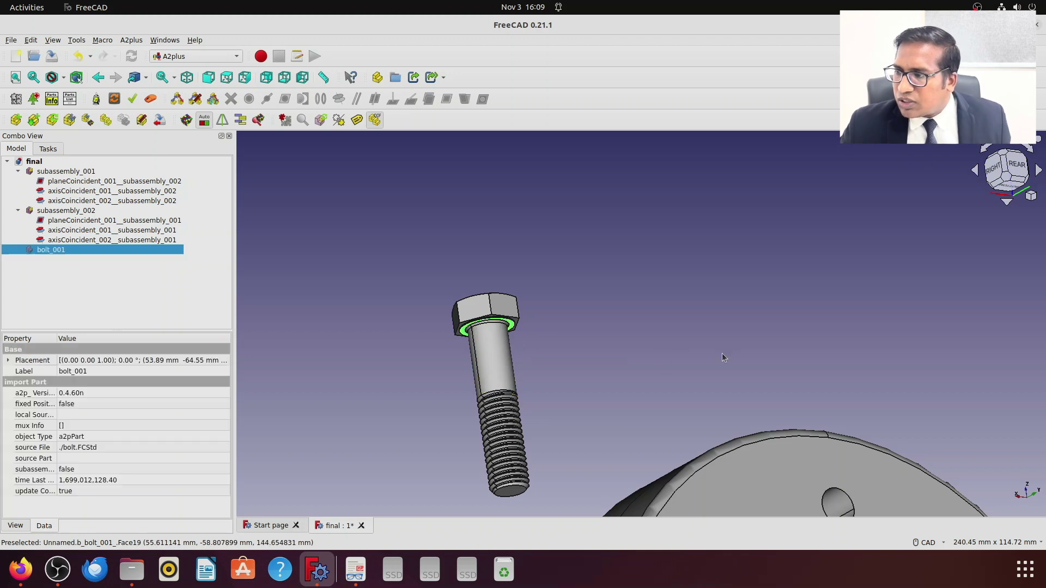
scroll(845, 368, down, 1)
ctrl+click(798, 472)
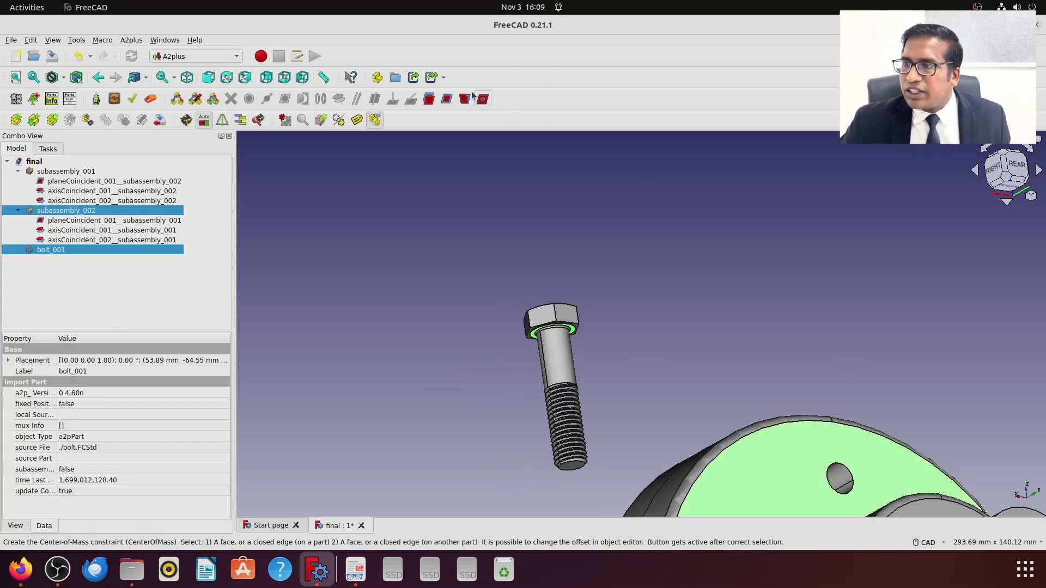
click(446, 101)
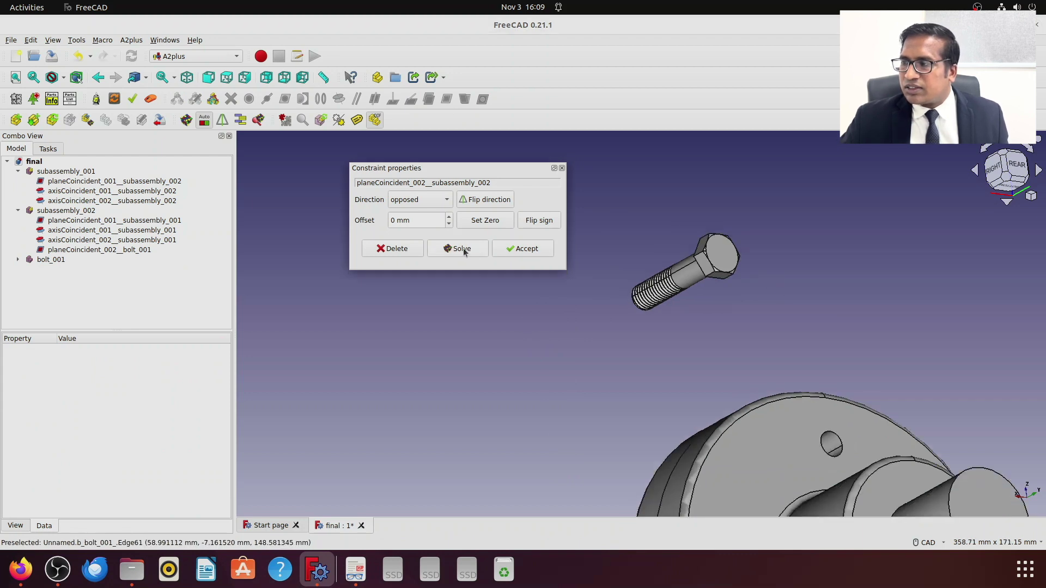
click(525, 249)
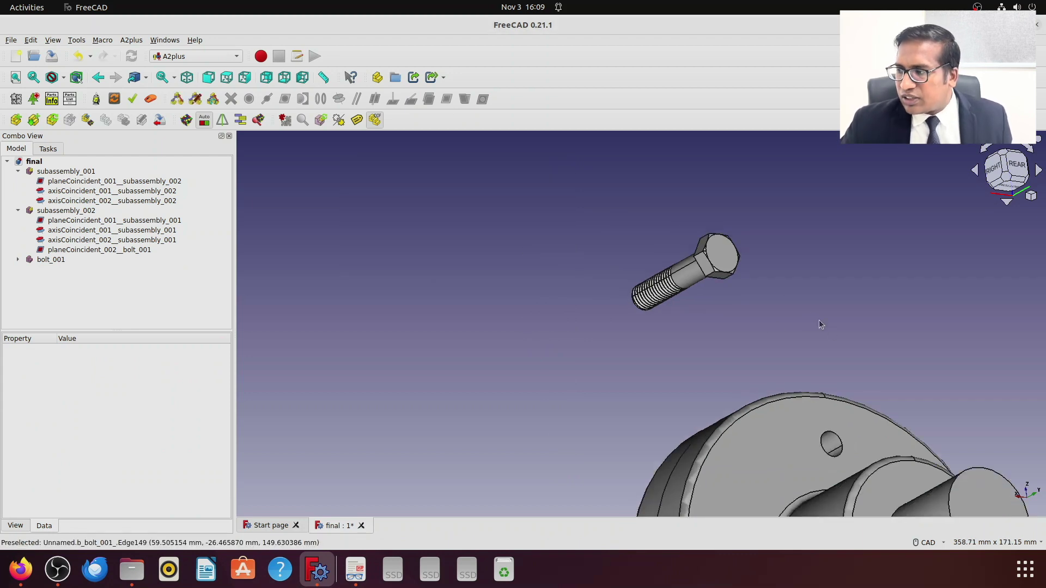
Step: Add and accept an opposed axis coincident constraint, rotation unlocked, between the bolt's shank and a bolt hole in the second subassembly's flange
scroll(865, 359, up, 3)
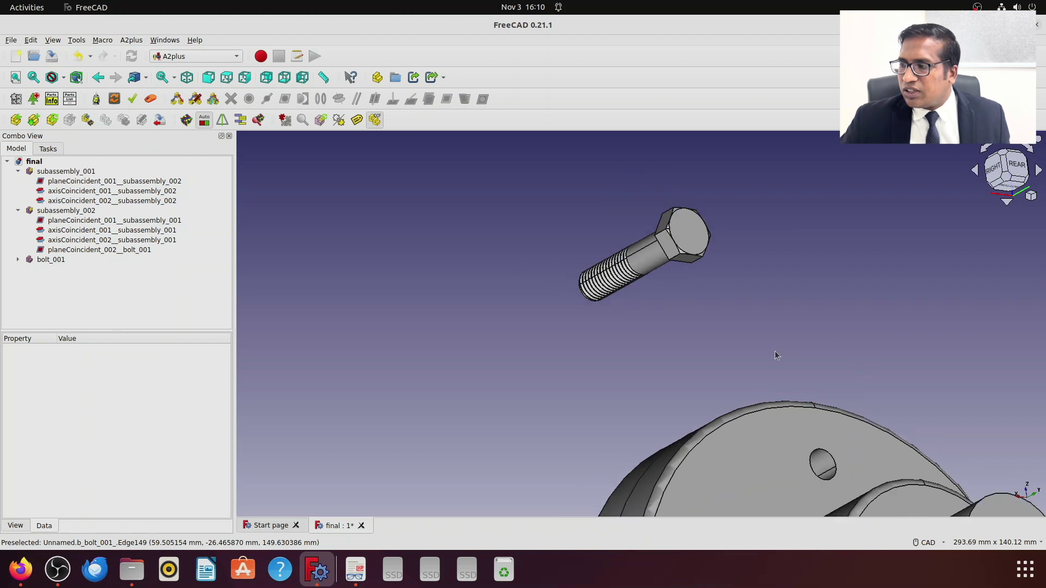
scroll(745, 347, down, 7)
middle_drag(674, 348, 764, 336)
click(703, 309)
scroll(850, 316, down, 1)
middle_drag(850, 317, 897, 286)
scroll(897, 286, up, 6)
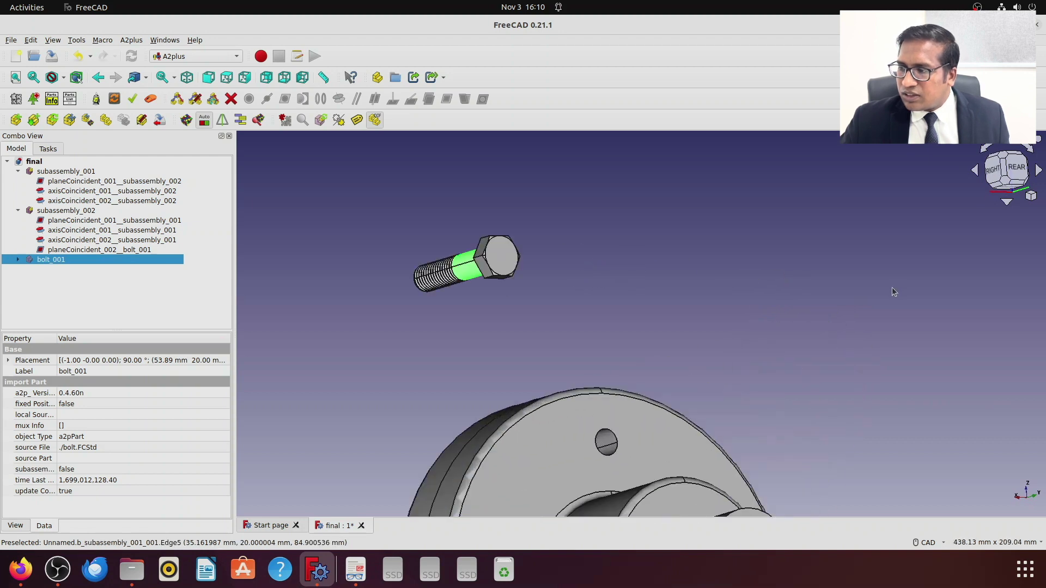
ctrl+click(606, 442)
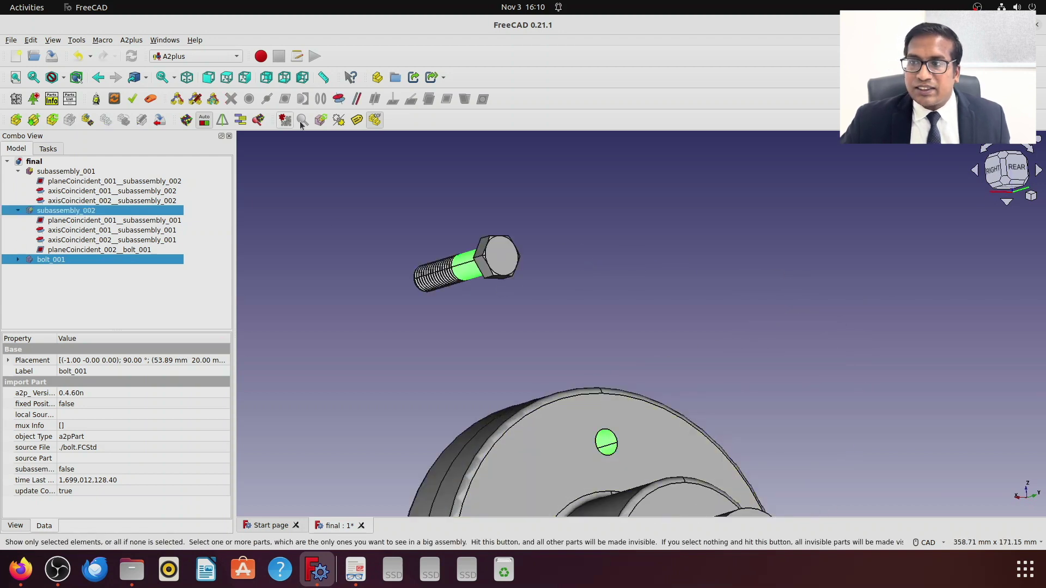
click(341, 100)
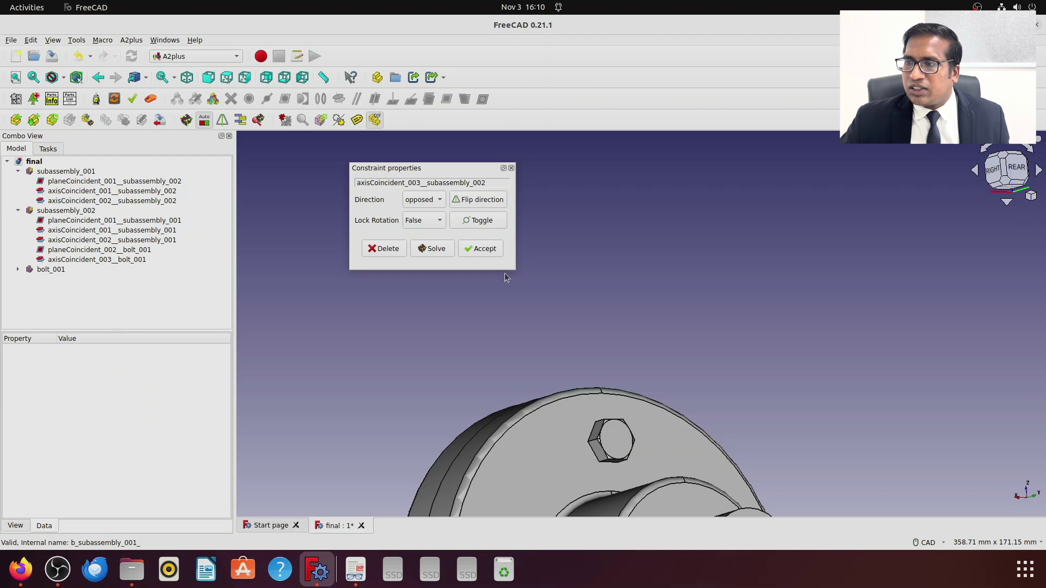
click(478, 251)
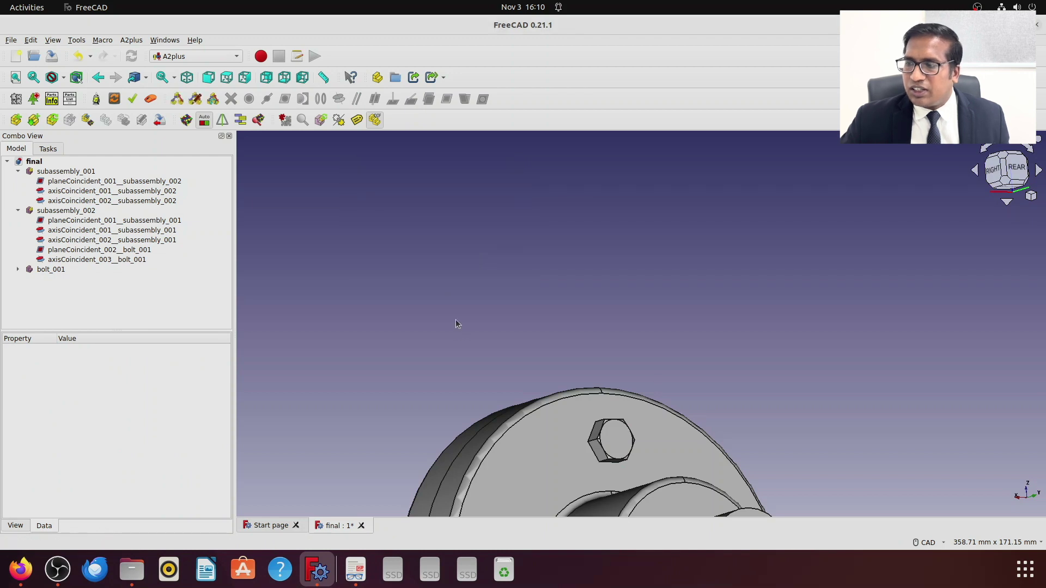
Step: List the bolt's constraints, check the remaining degrees of freedom with the DOF labels, and delete the dofLabels group together with its contents
scroll(456, 324, down, 4)
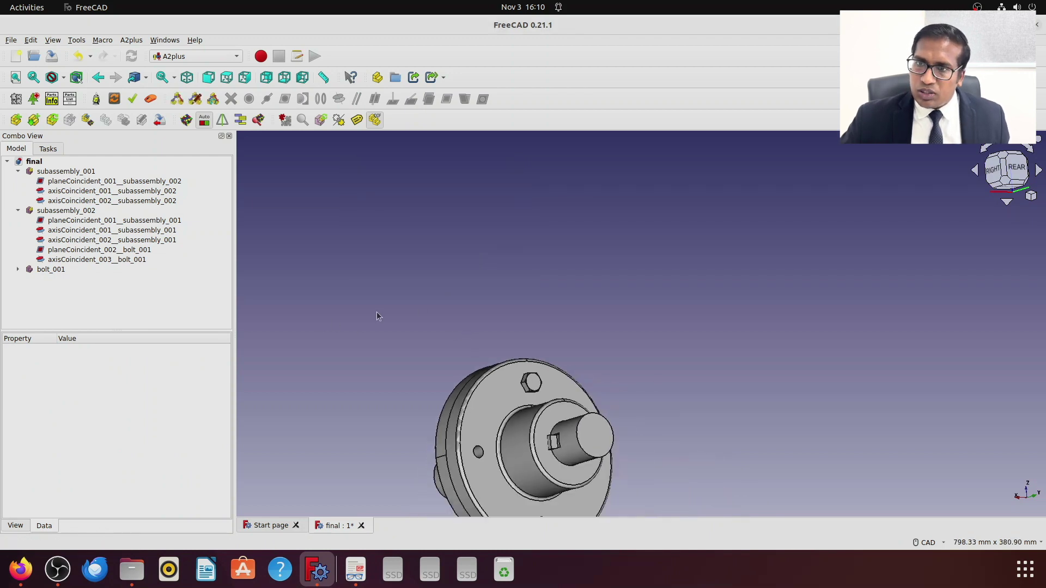
click(17, 269)
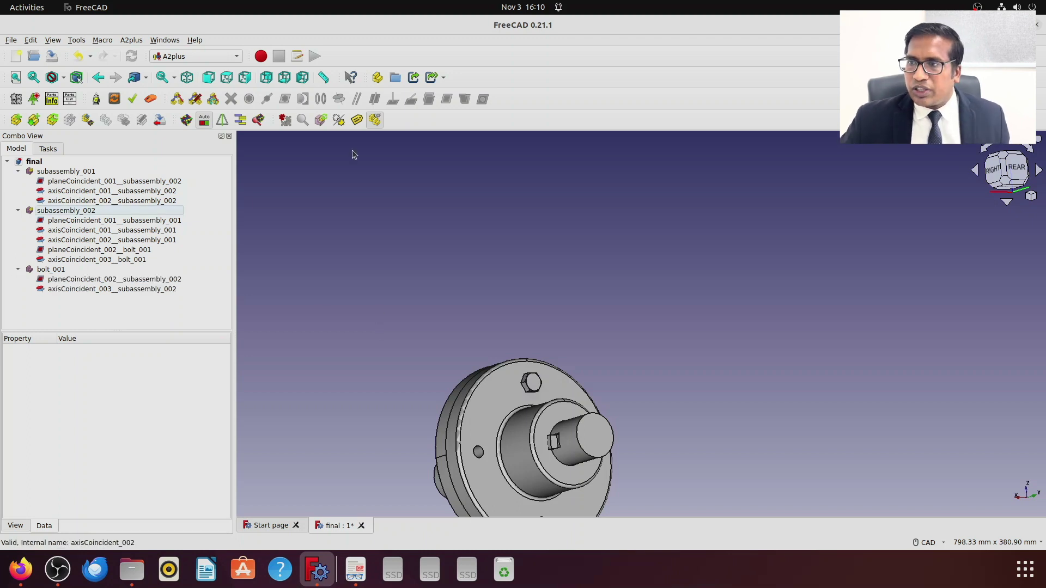
click(376, 120)
scroll(504, 433, up, 2)
scroll(492, 443, down, 1)
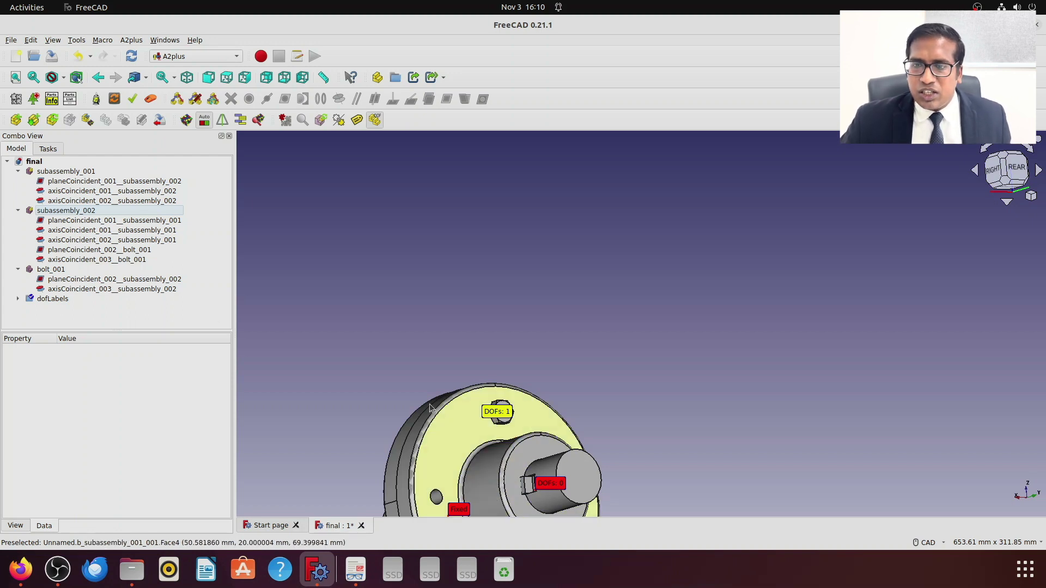
right_click(39, 299)
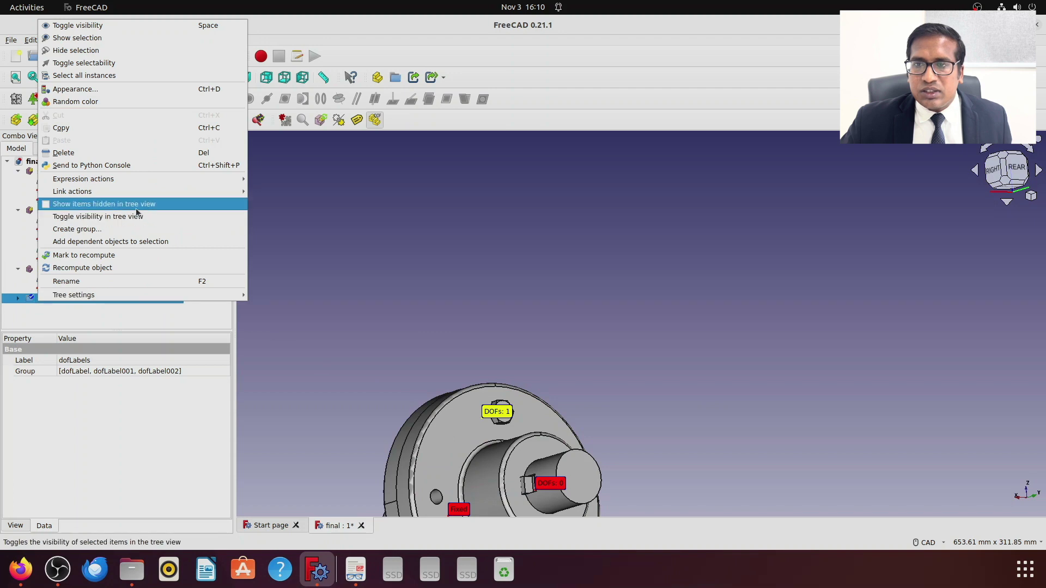
click(140, 153)
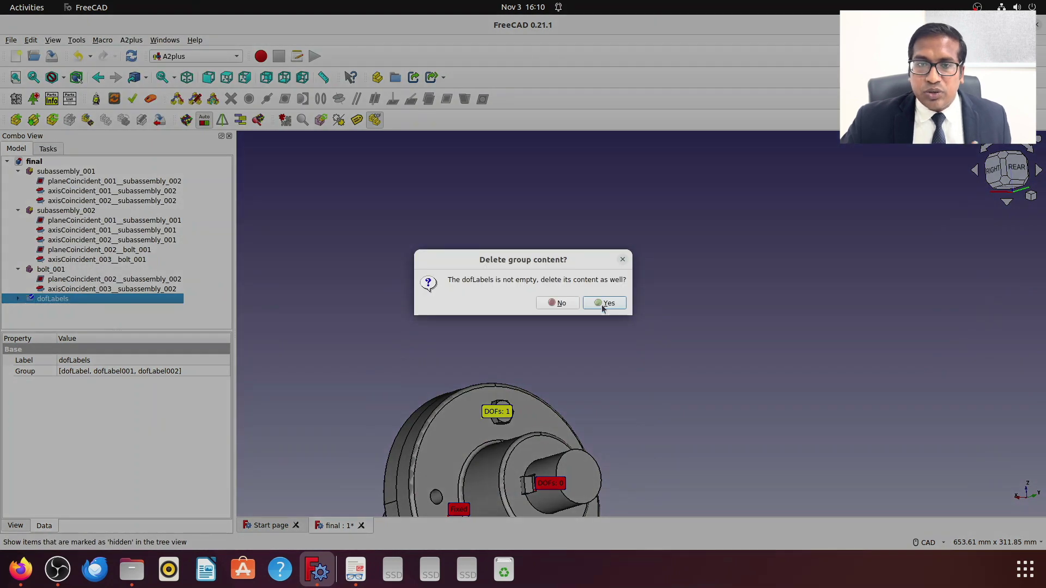
click(604, 304)
Step: Set Lock Rotation to True in the bolt's axis coincident constraint, accept it, and check the degrees of freedom with the DOF labels
click(100, 289)
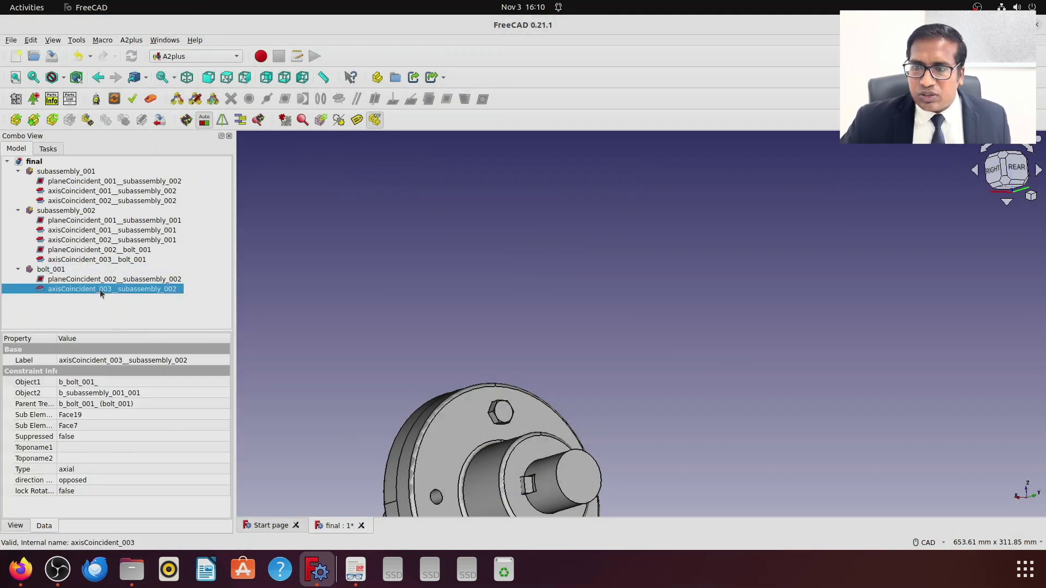
double_click(100, 289)
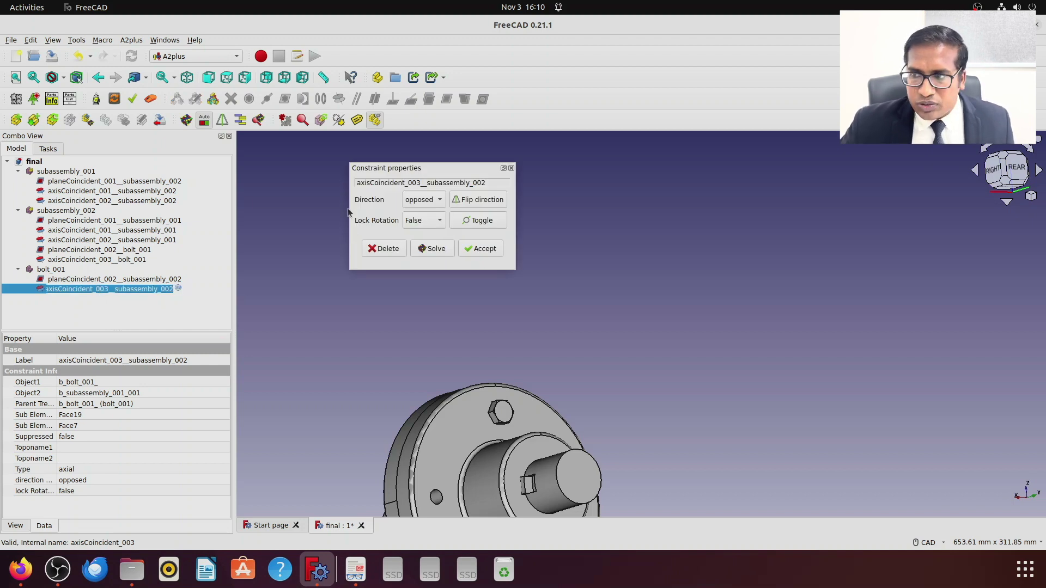
click(434, 226)
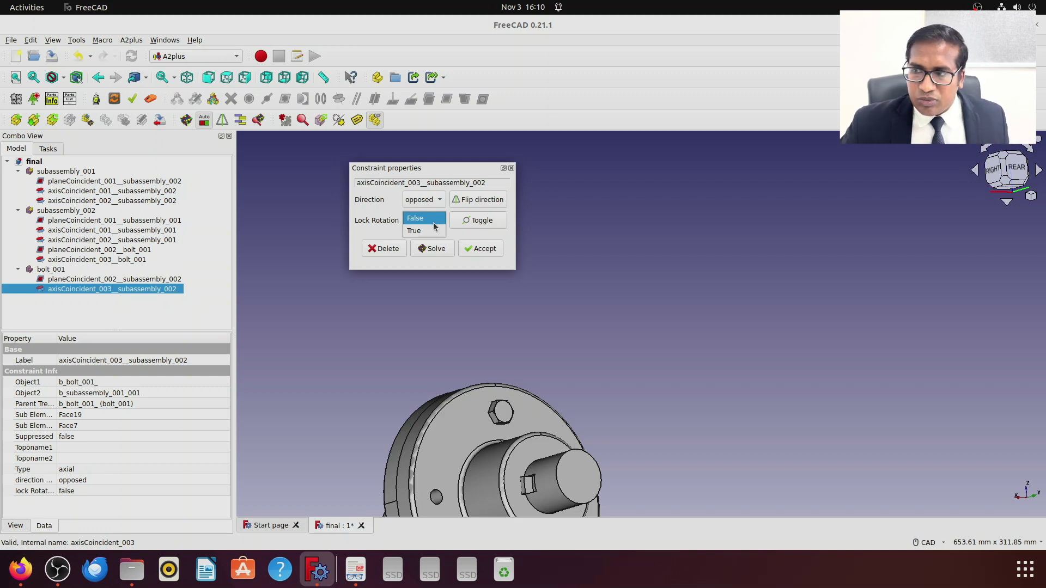
click(435, 231)
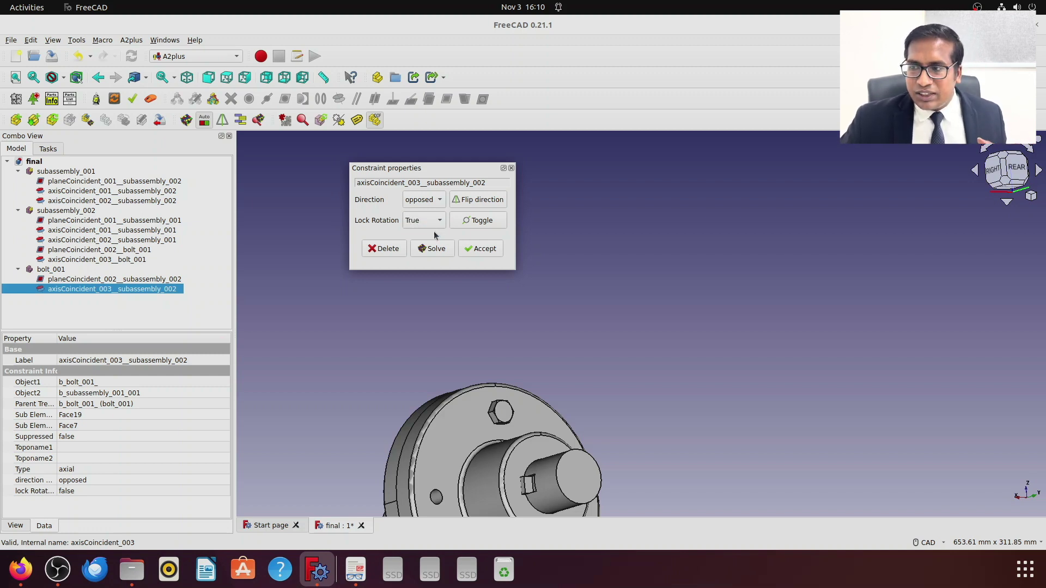
click(473, 250)
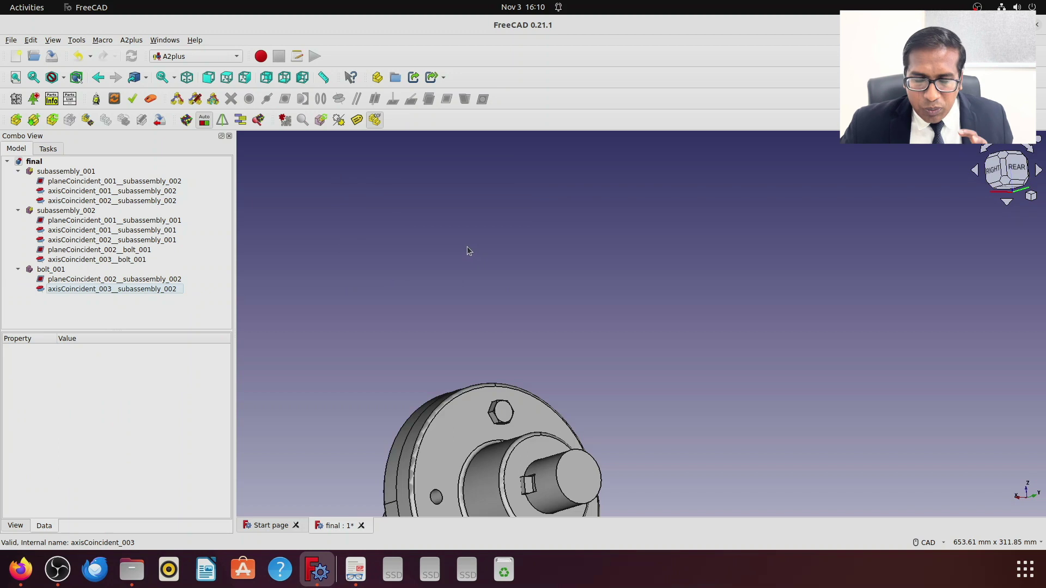
click(376, 121)
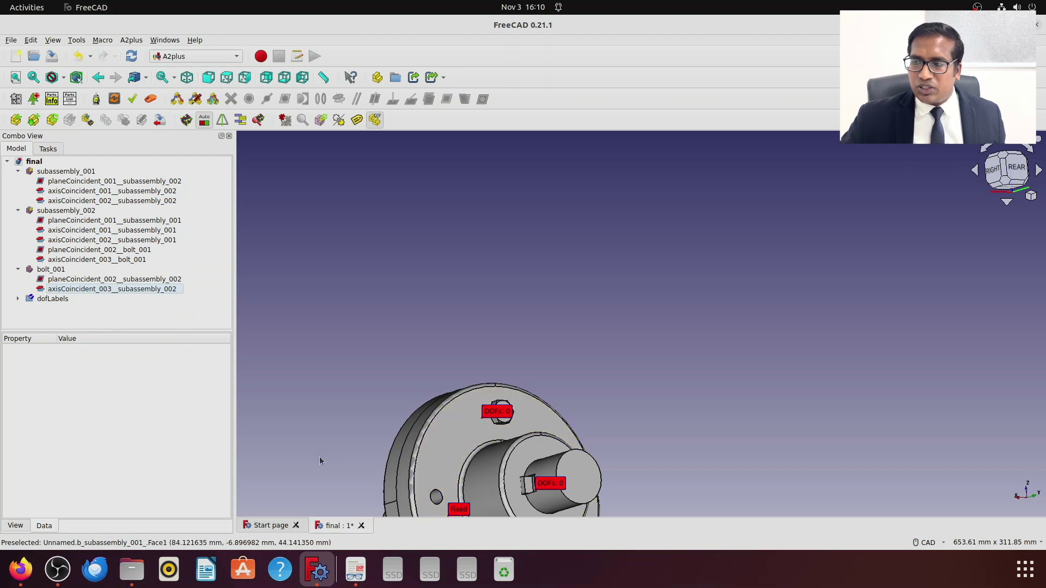
scroll(318, 462, down, 3)
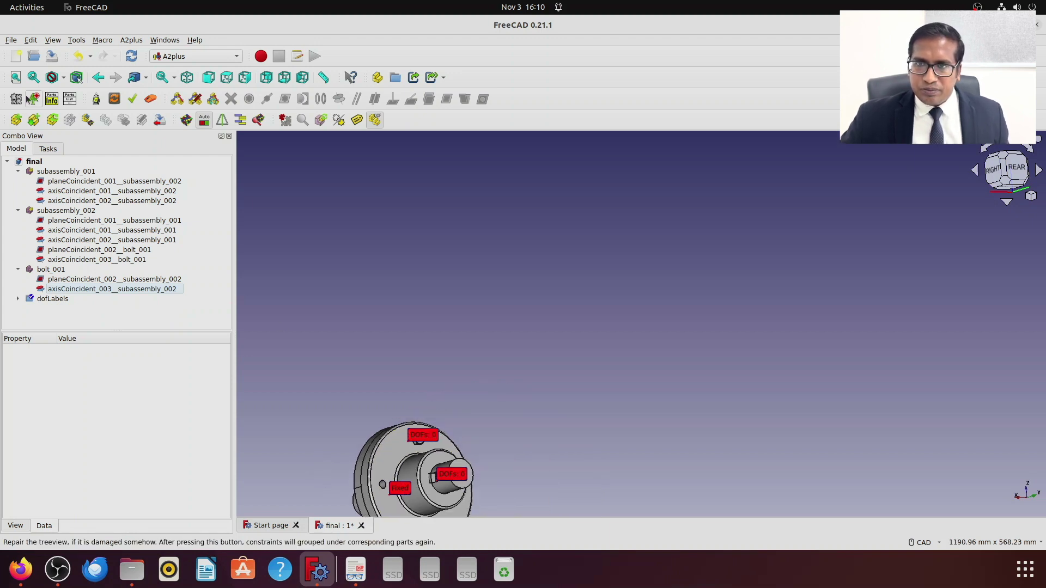
Step: Import nut.FCStd into the final assembly and place the nut beside the flange where the bolt's threaded end protrudes
click(15, 77)
middle_drag(437, 267, 643, 294)
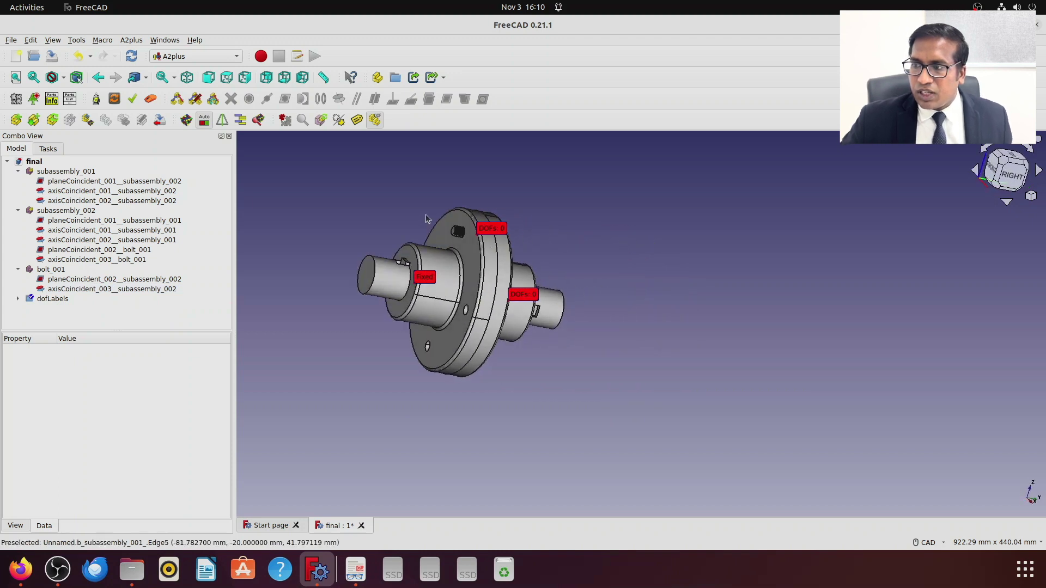
scroll(445, 228, up, 5)
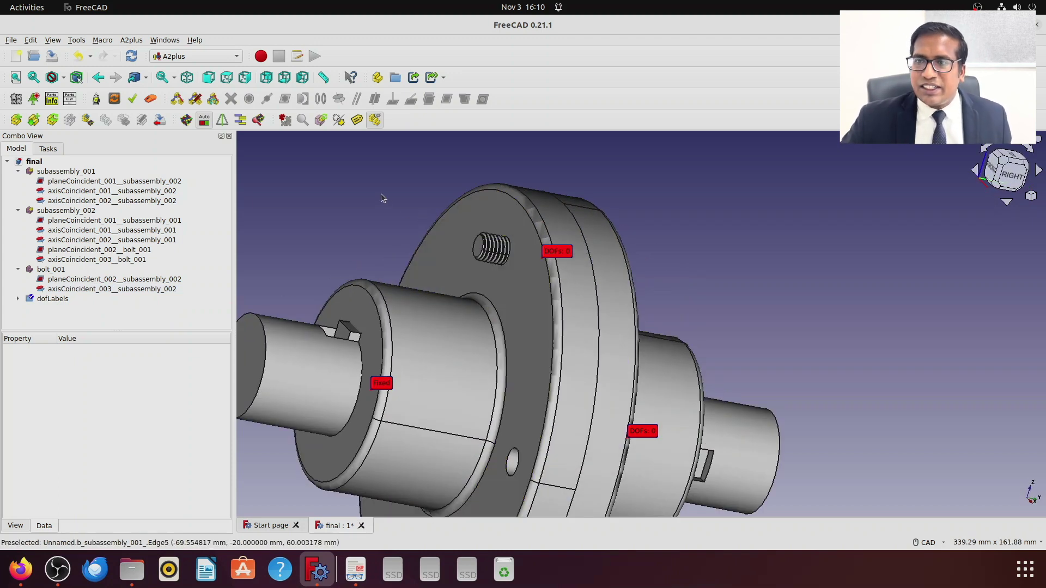
click(15, 119)
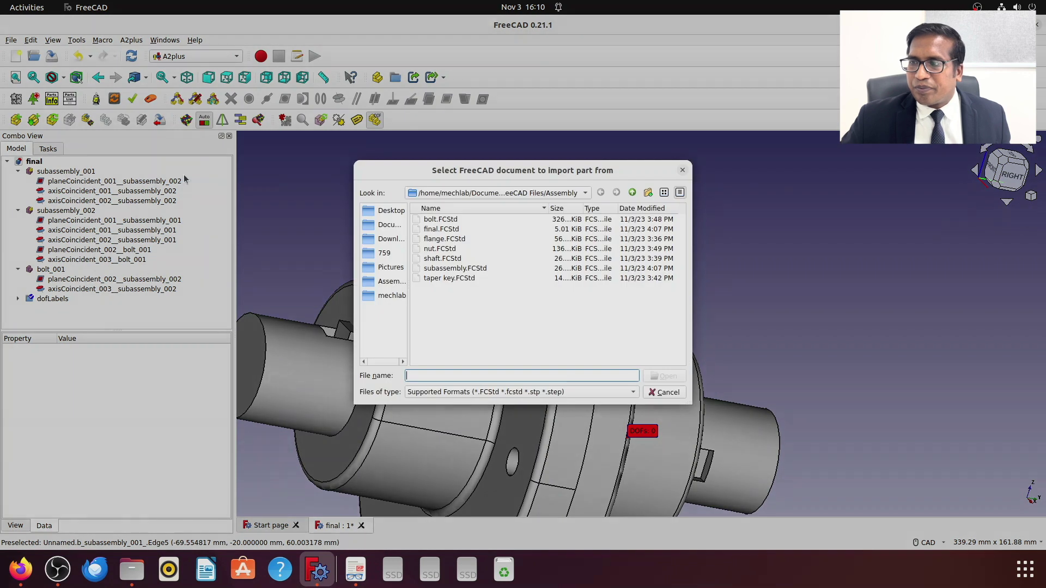
click(443, 248)
click(656, 374)
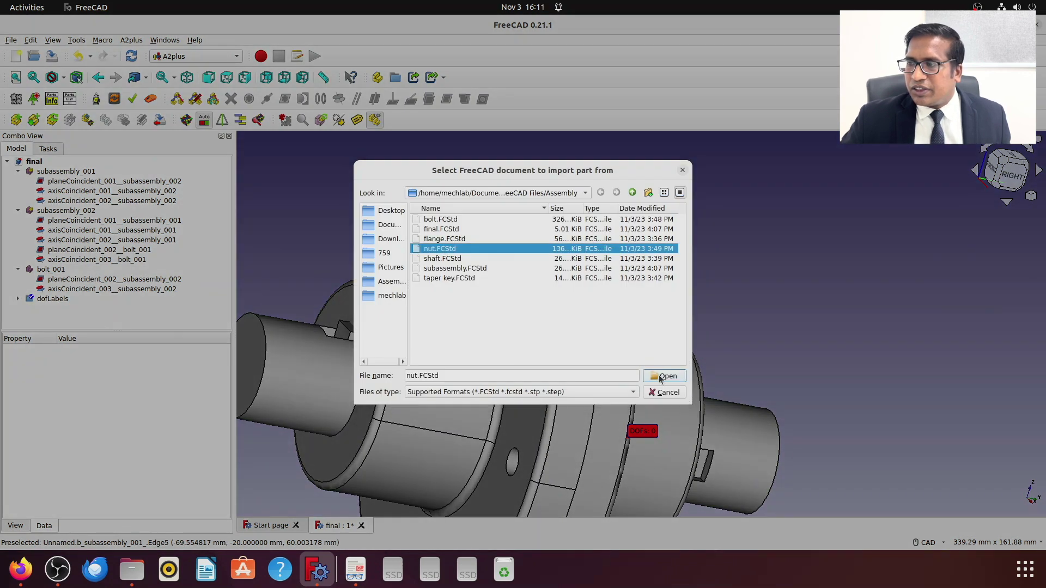
click(354, 195)
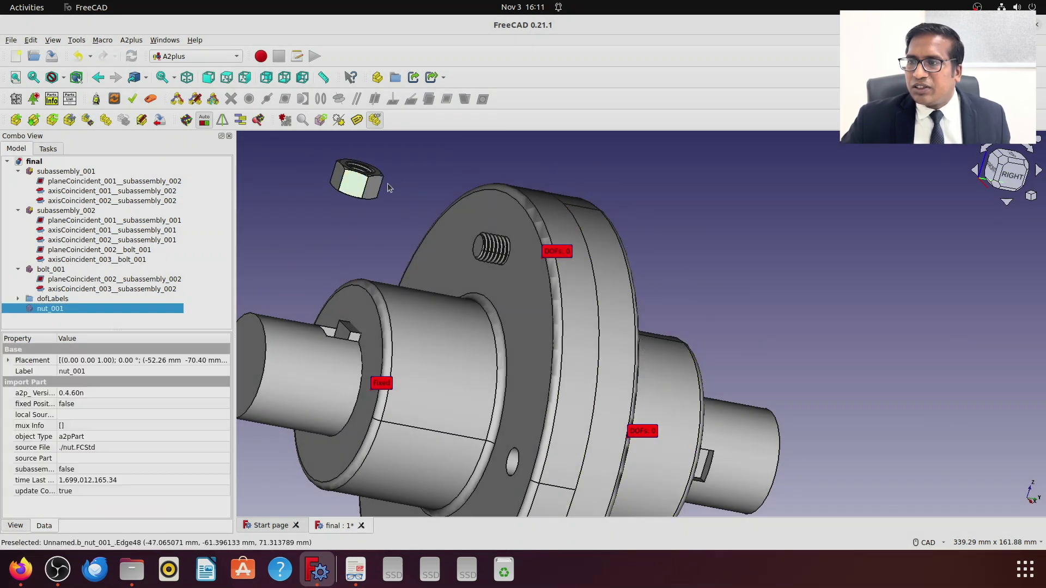
Step: Add and accept an aligned plane coincident constraint with 0 mm offset between the nut's end face and the first subassembly's hub-side flange face
scroll(390, 177, down, 1)
scroll(390, 165, up, 2)
click(375, 186)
click(469, 270)
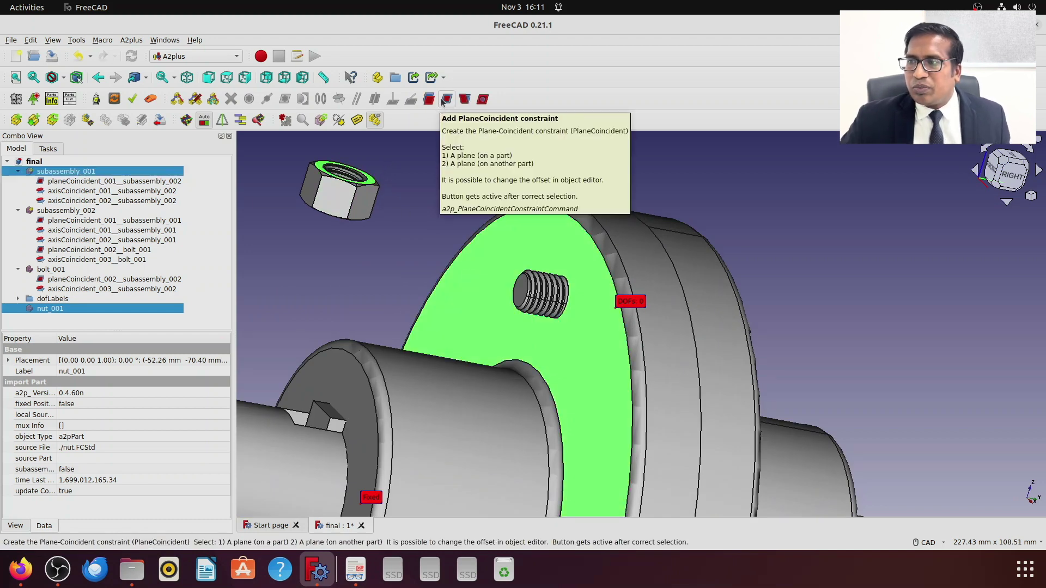
click(447, 100)
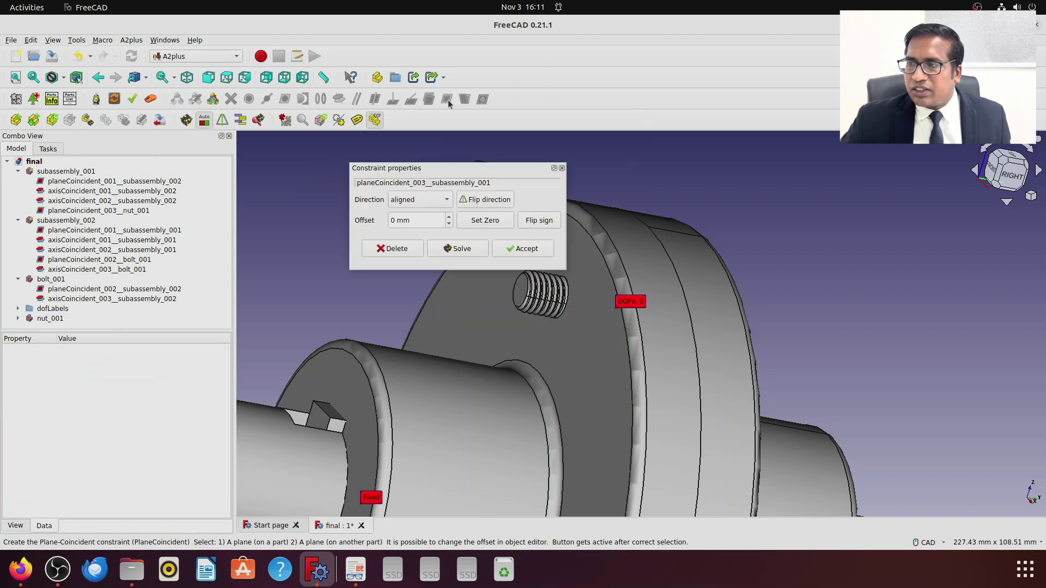
click(521, 252)
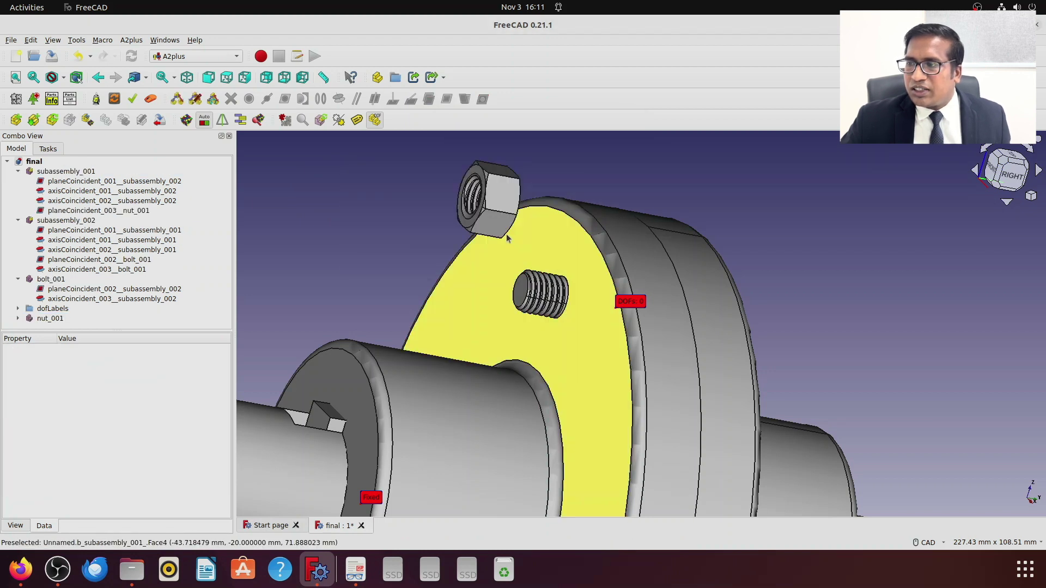
Step: Add and accept an aligned axis coincident constraint, Lock Rotation False, between the bolt's threaded end and the nut's hole
click(465, 185)
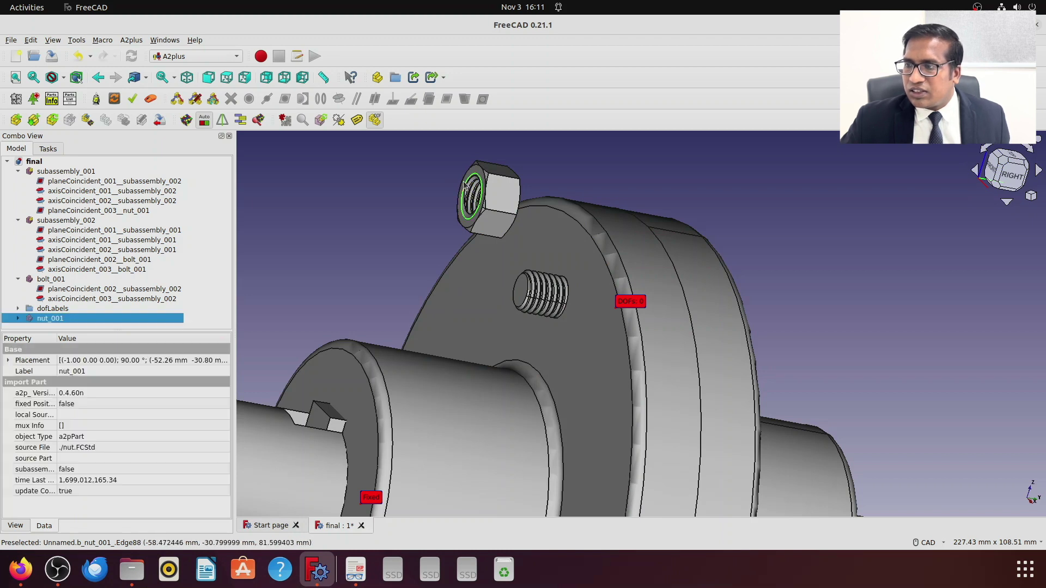
click(527, 289)
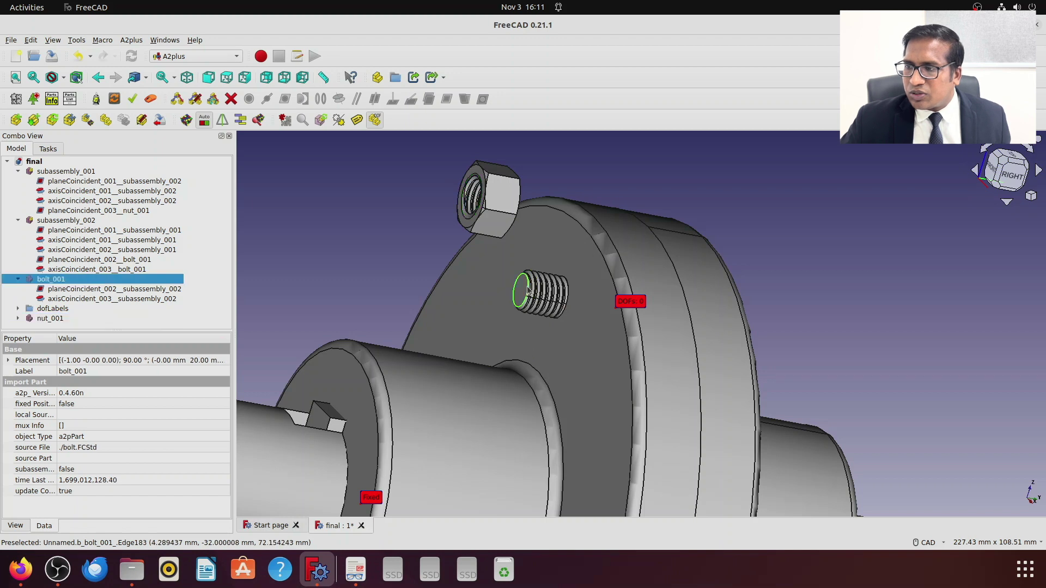
ctrl+click(462, 206)
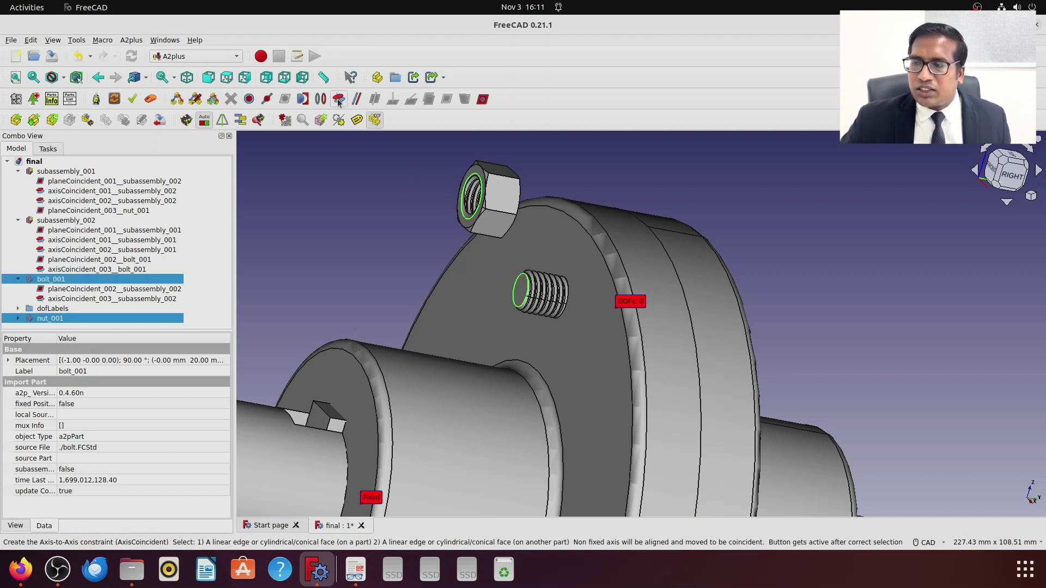
click(338, 100)
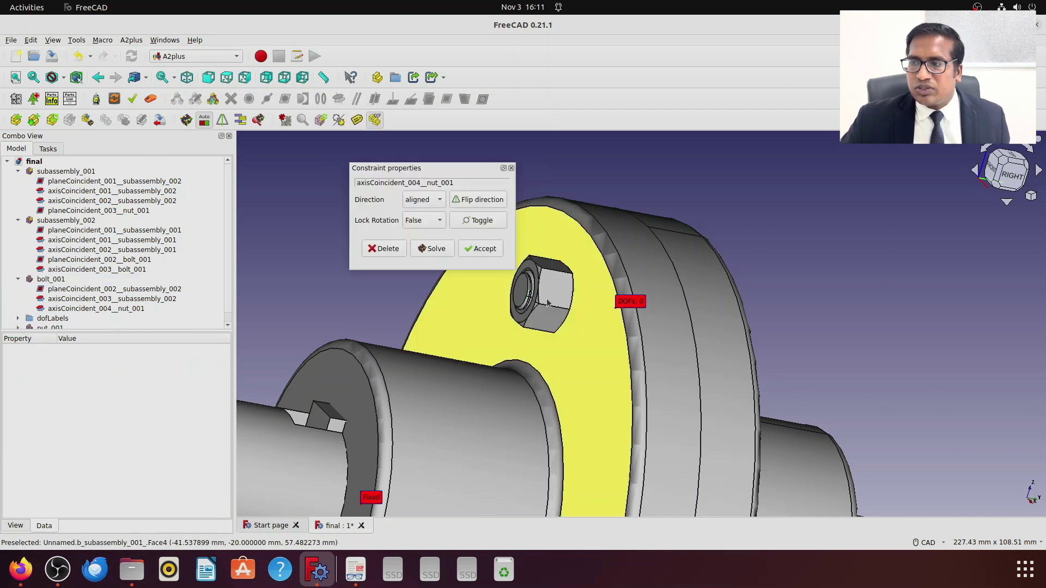
click(436, 221)
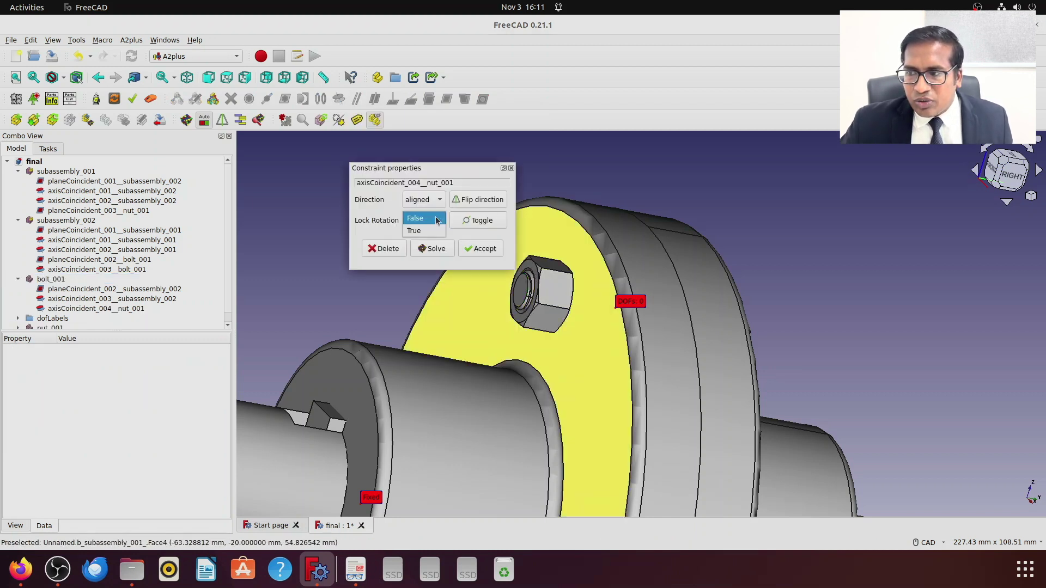
click(390, 218)
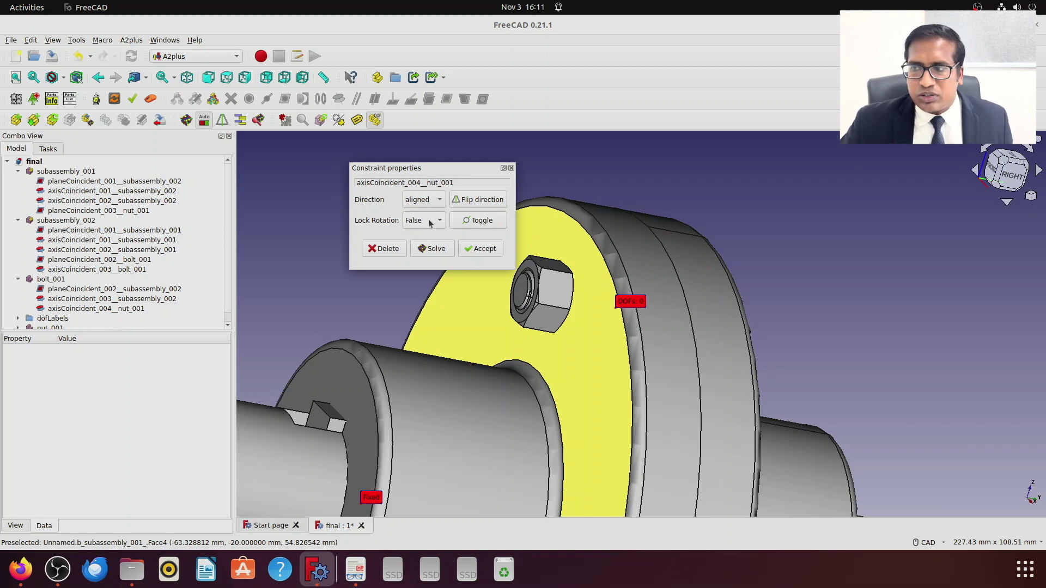
click(481, 248)
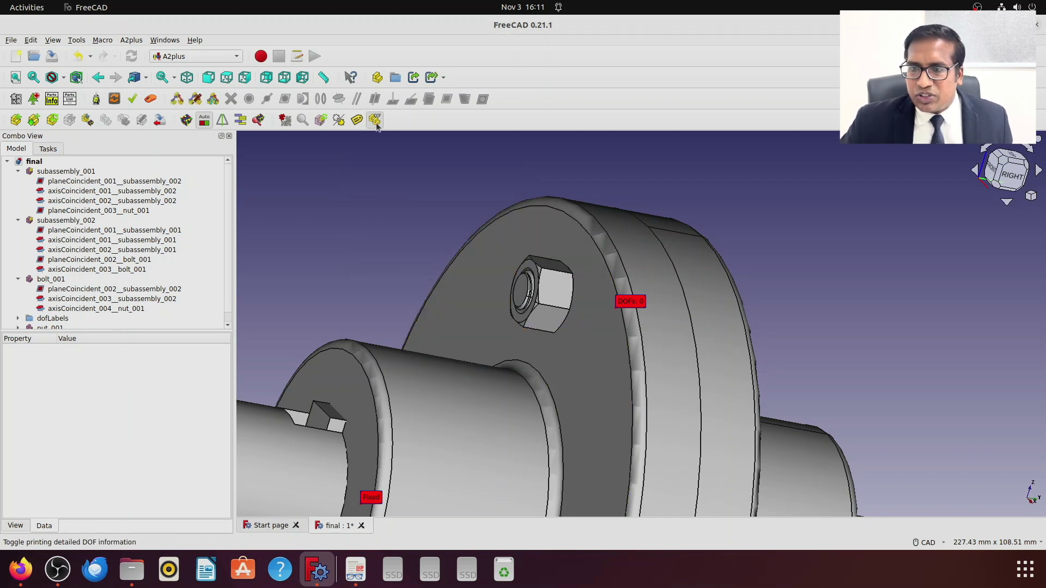
Step: Delete the old dofLabels group with its contents and generate new DOF labels that include the nut
right_click(52, 320)
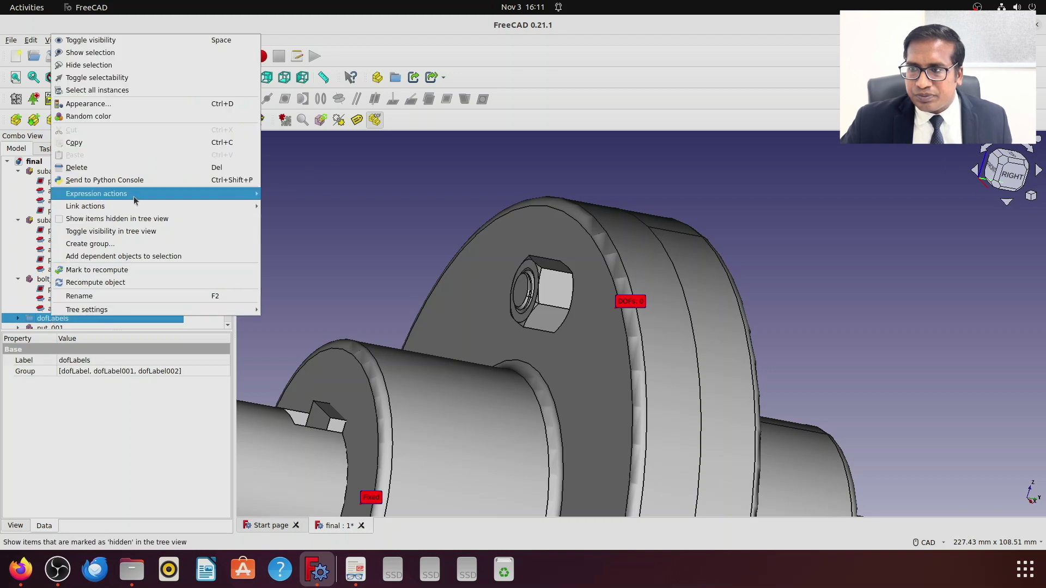
click(139, 173)
click(613, 304)
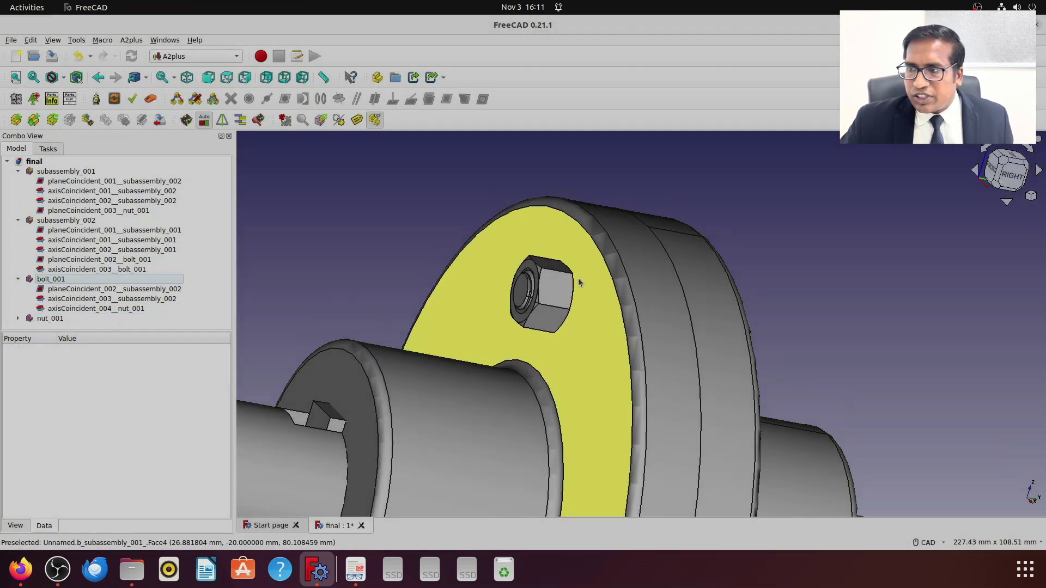
click(376, 120)
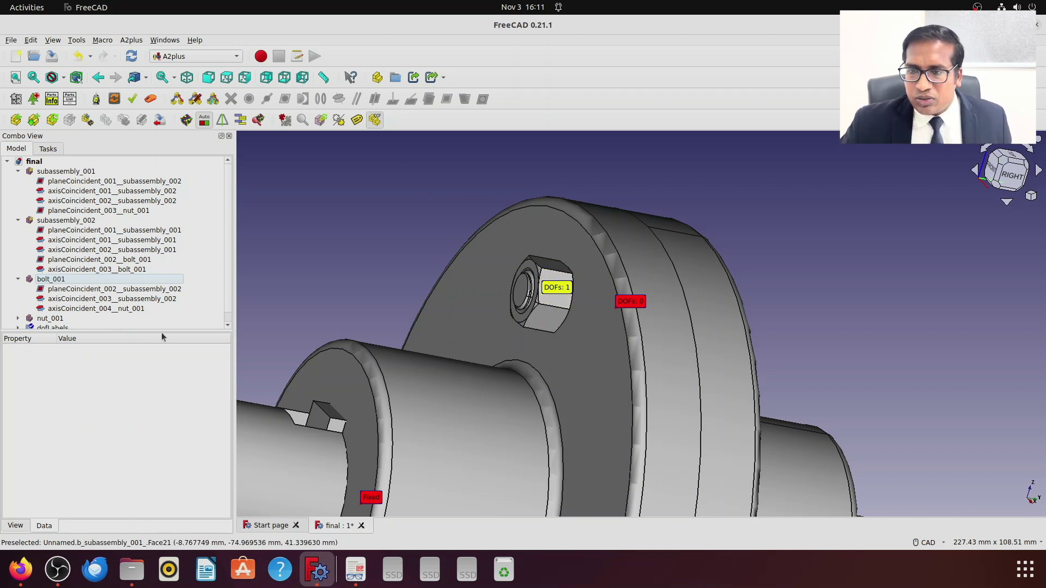
Step: Delete the dofLabels group together with its contained labels from the final assembly
right_click(48, 328)
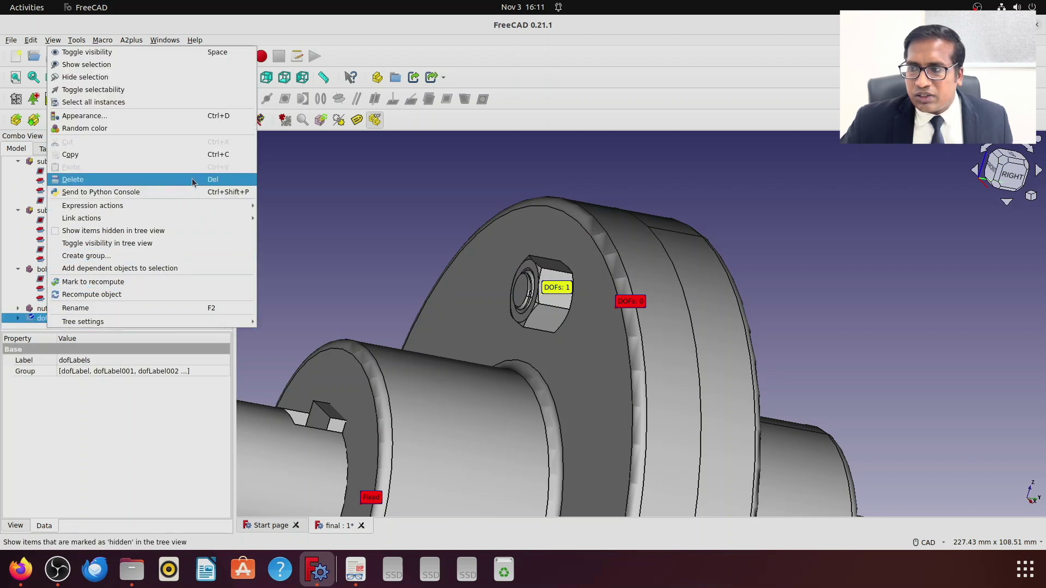
click(191, 179)
click(603, 303)
Step: Set Lock Rotation to True on the nut's axis coincident constraint with the bolt and accept it
click(19, 318)
scroll(124, 320, down, 1)
click(124, 320)
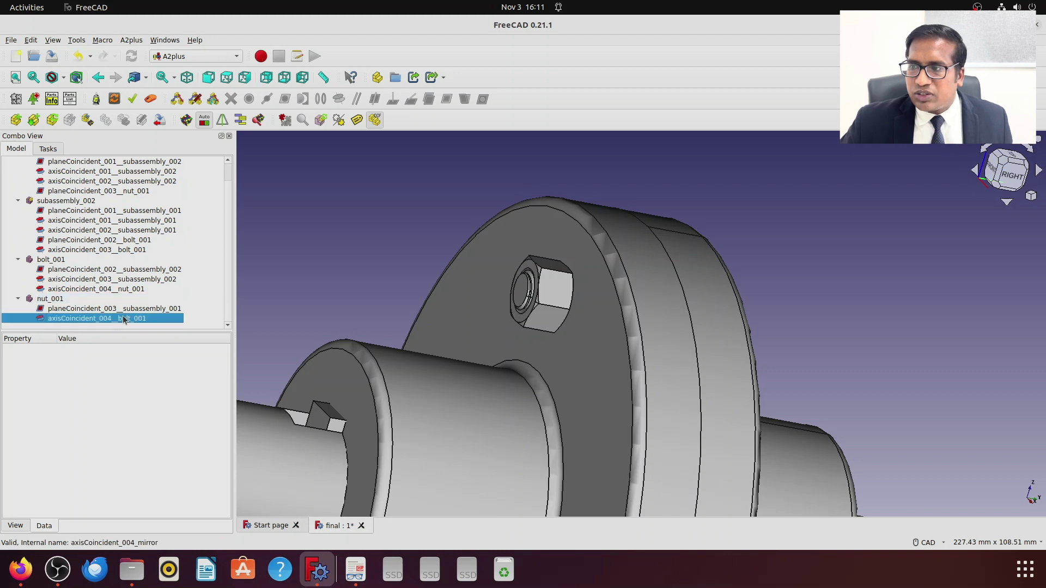
double_click(124, 319)
click(417, 220)
click(443, 234)
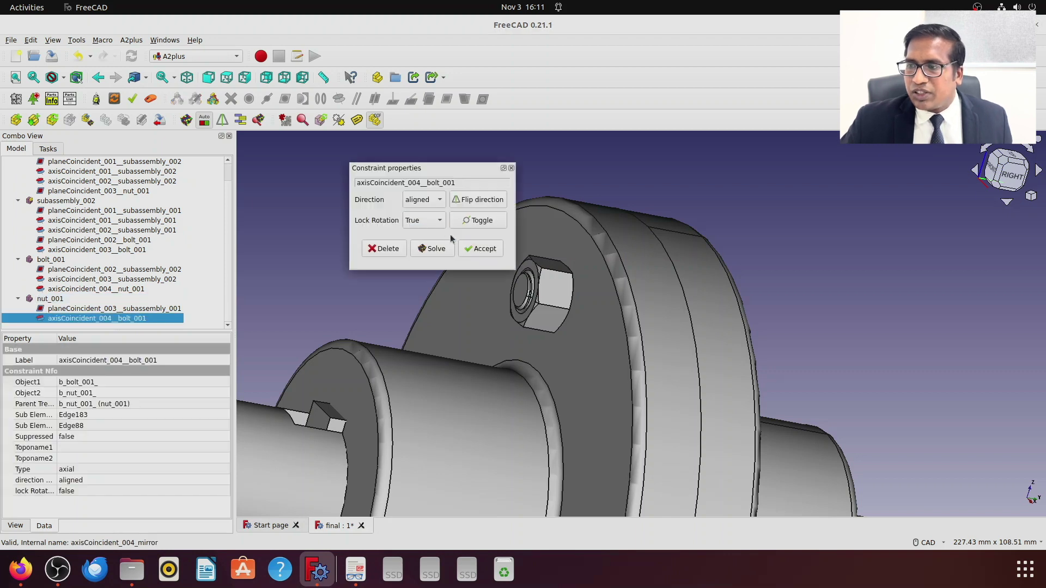
click(481, 252)
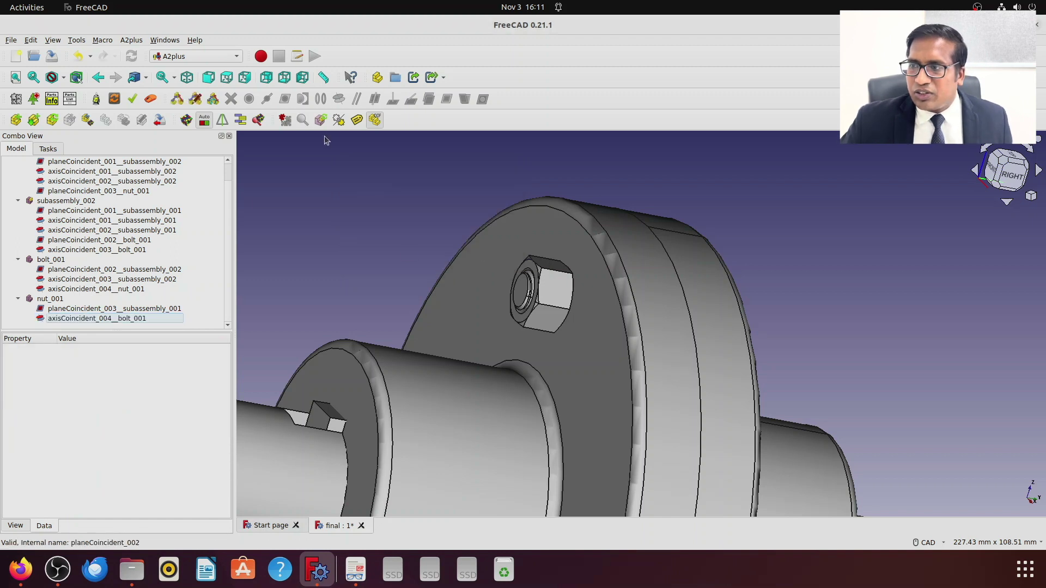
Step: Generate new DOF labels for the assembly's parts and show the whole coupling in isometric view
click(376, 119)
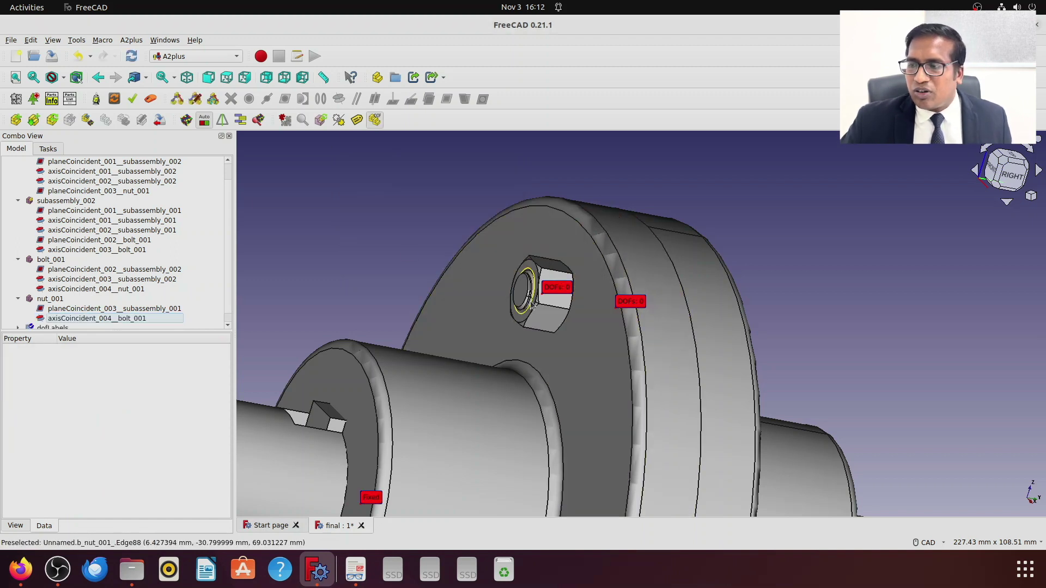
scroll(524, 388, down, 2)
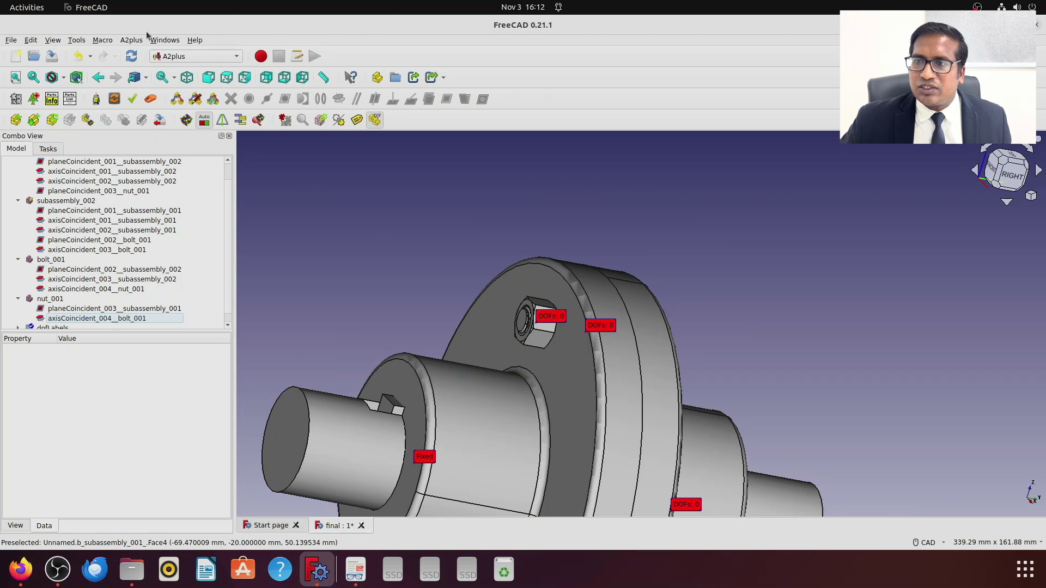
click(187, 77)
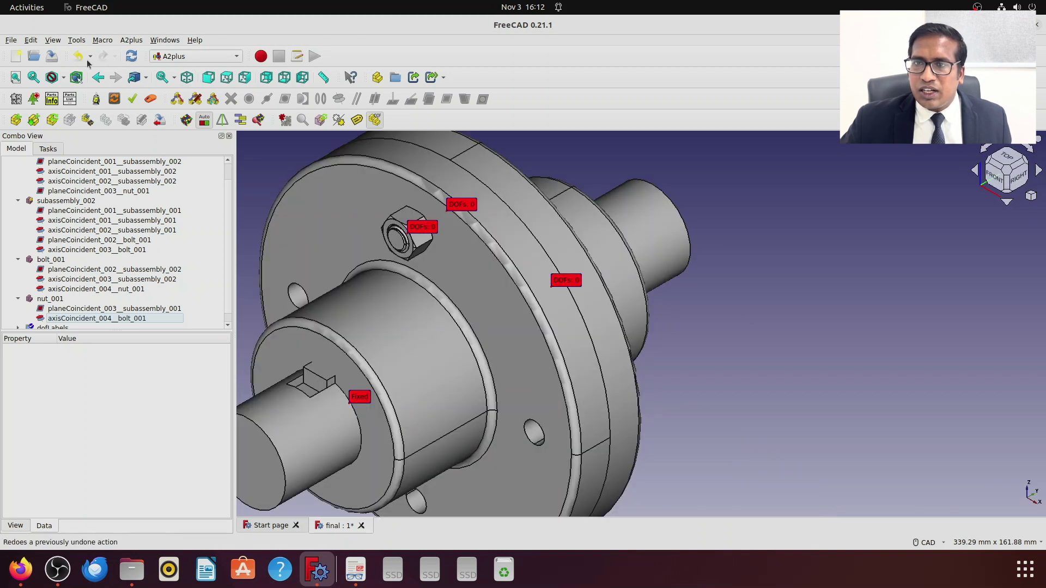
click(15, 78)
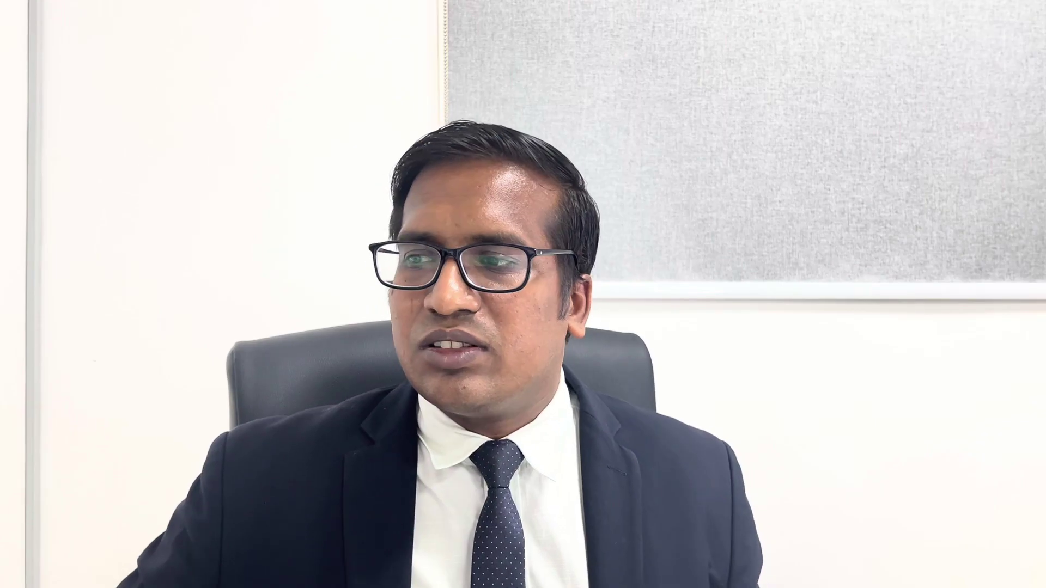